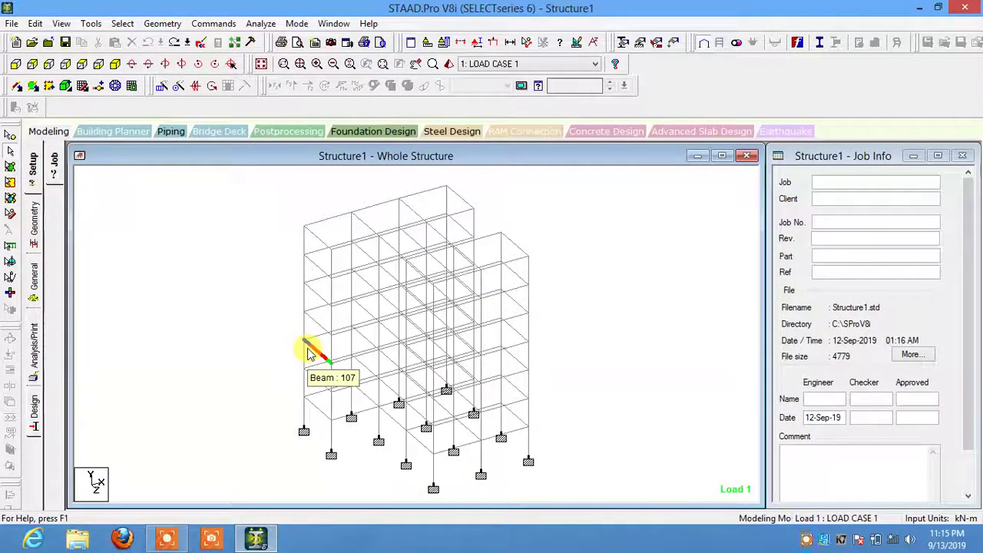
Open Load & Definition and preview the floor loads of Load Cases 1 and 2.
click(43, 294)
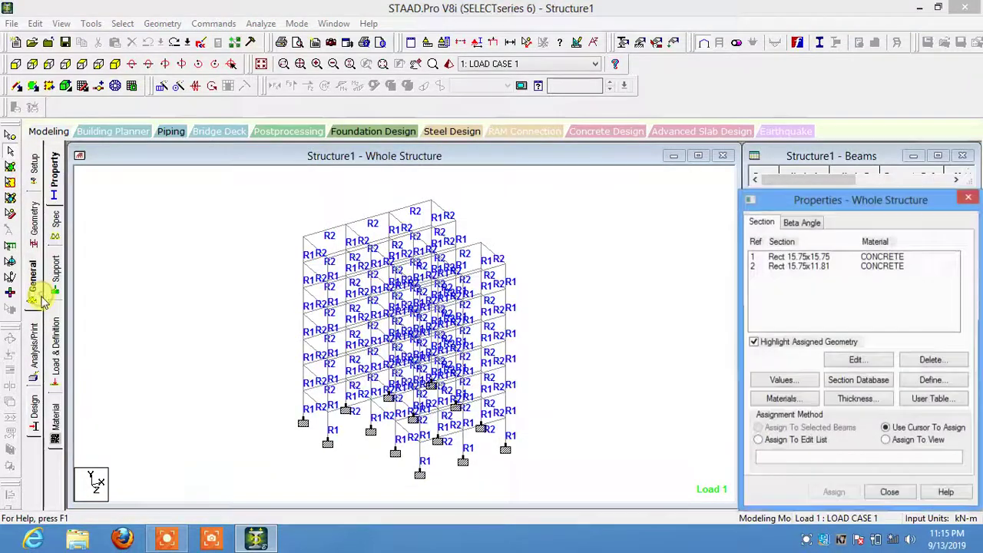
click(54, 338)
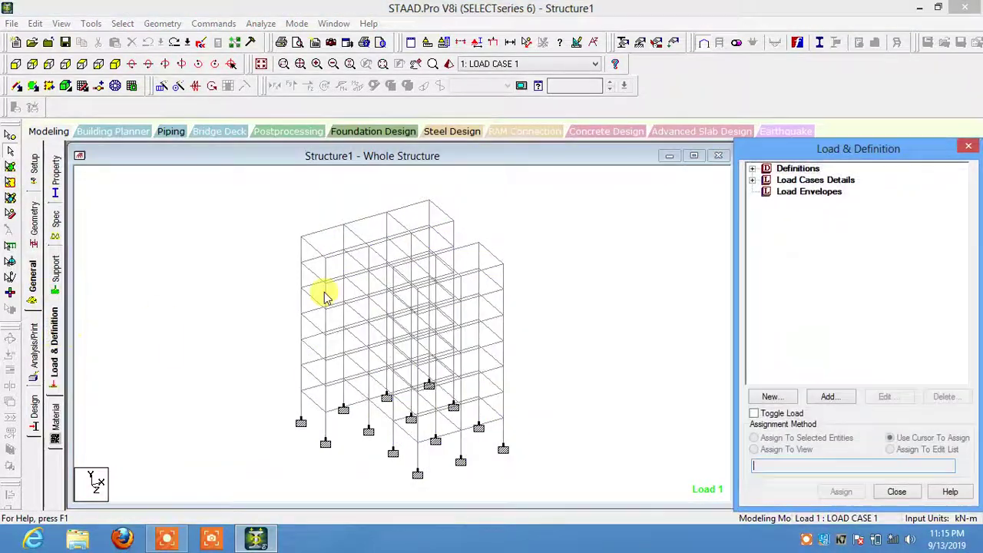
click(752, 180)
click(767, 192)
click(819, 204)
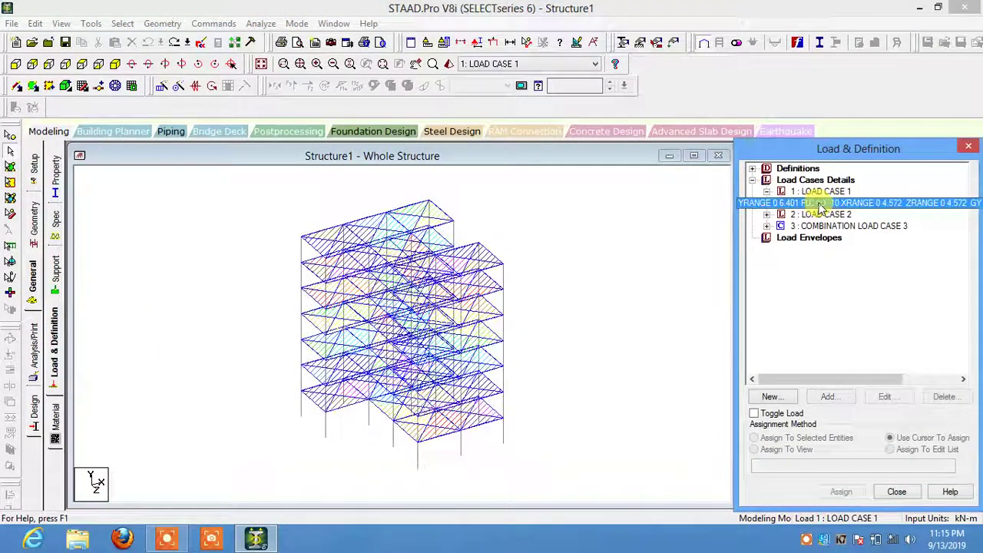
click(767, 215)
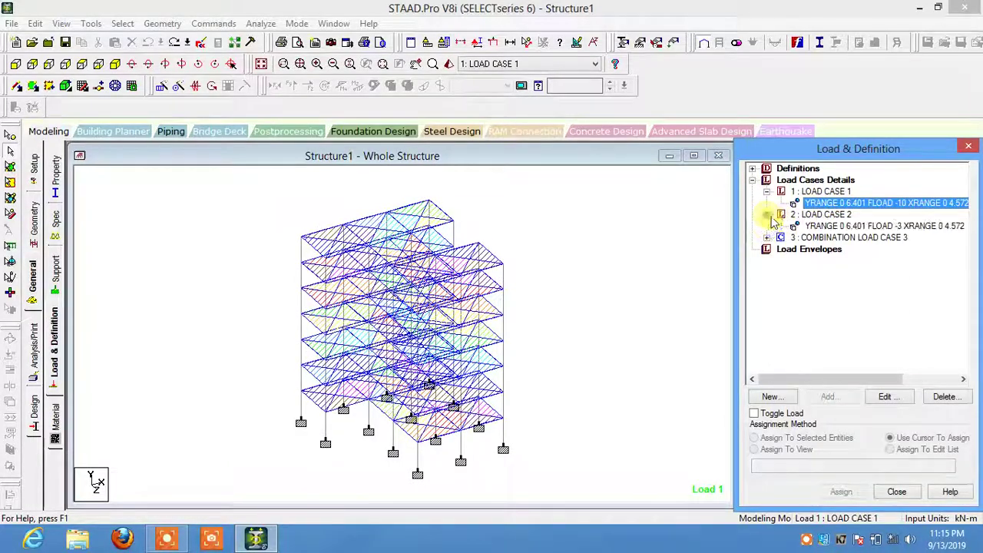
click(814, 225)
Delete Load Case 1's YRANGE -10 floor load, leaving that case empty.
click(767, 238)
click(766, 237)
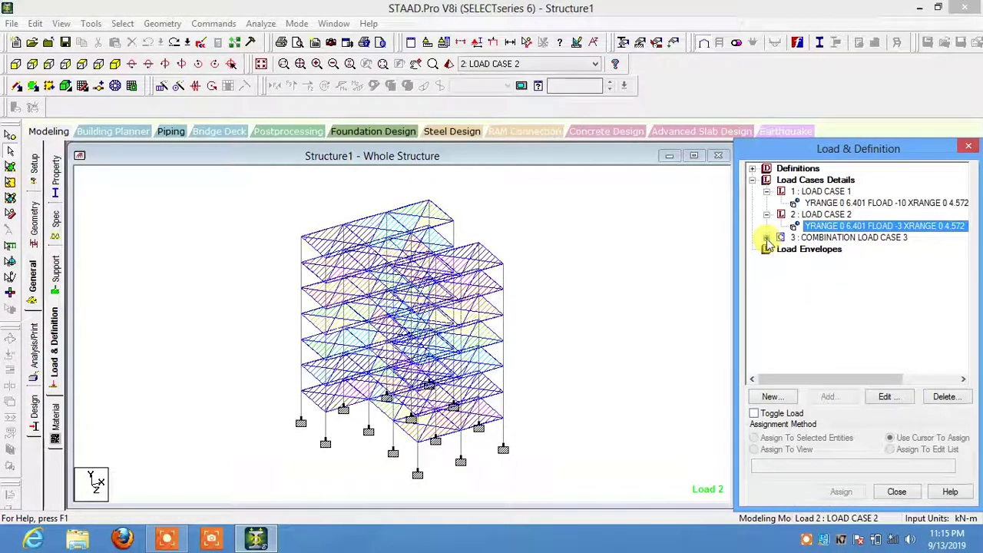
click(833, 204)
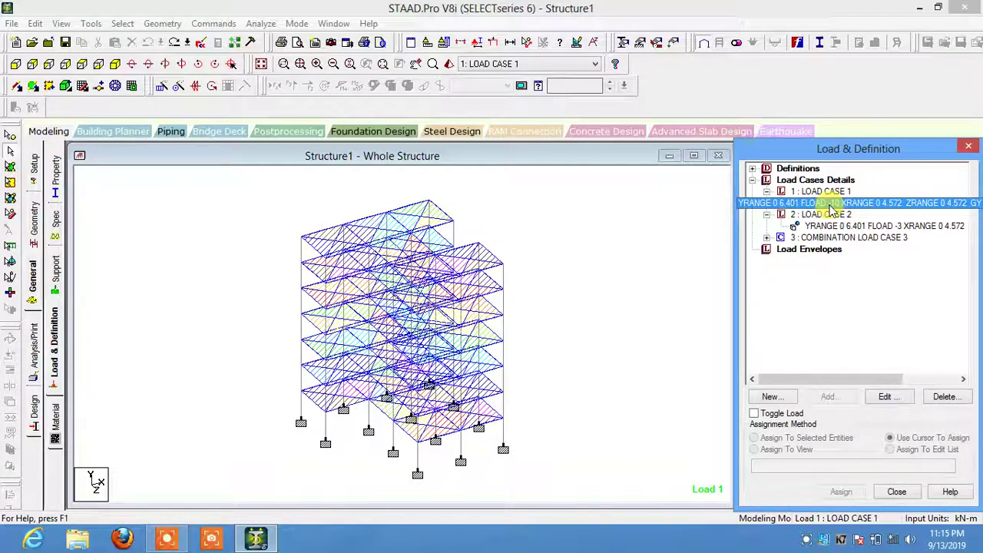
click(945, 396)
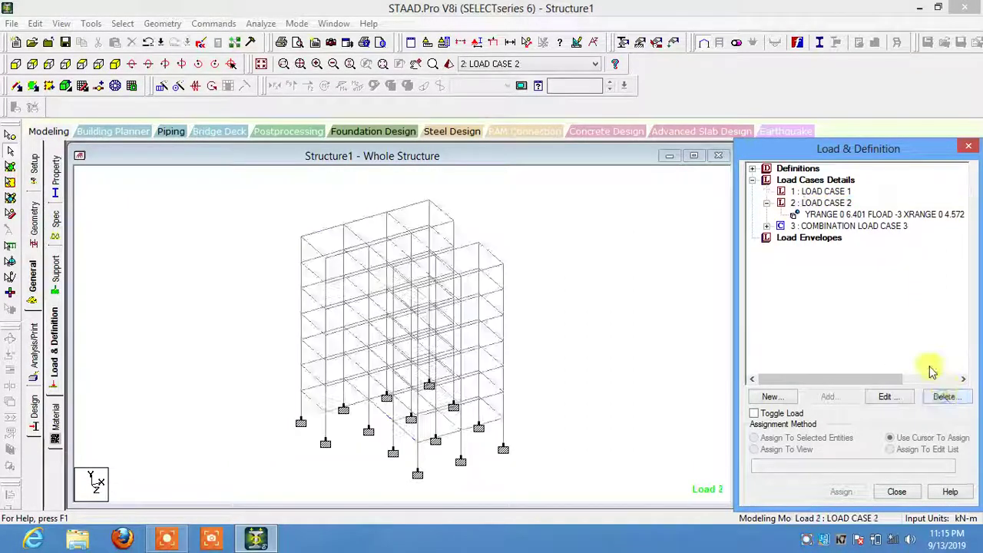
click(825, 192)
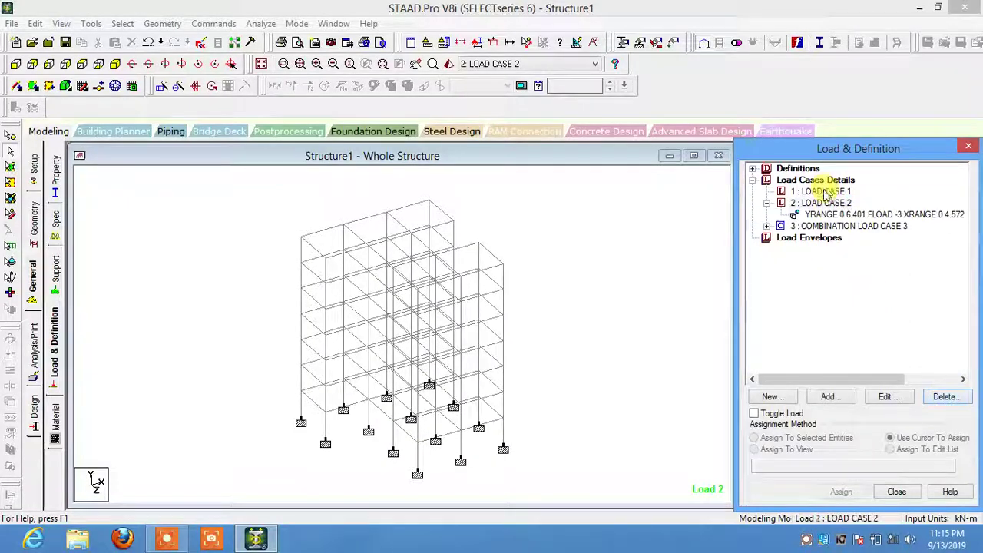
Add a selfweight Y factor -1 and a nodal FY -0.12 kN load to Load Case 1.
click(833, 397)
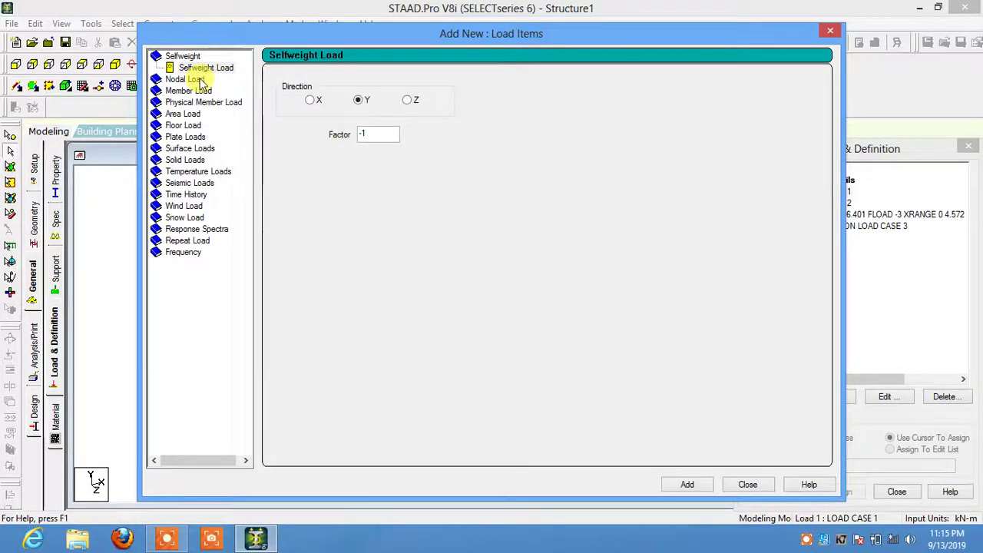
click(198, 80)
click(188, 56)
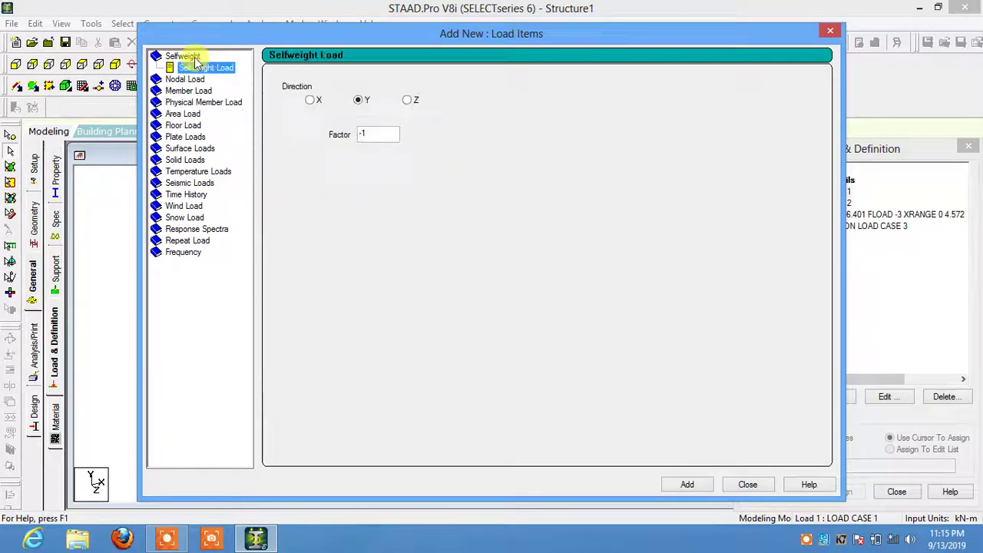
click(688, 484)
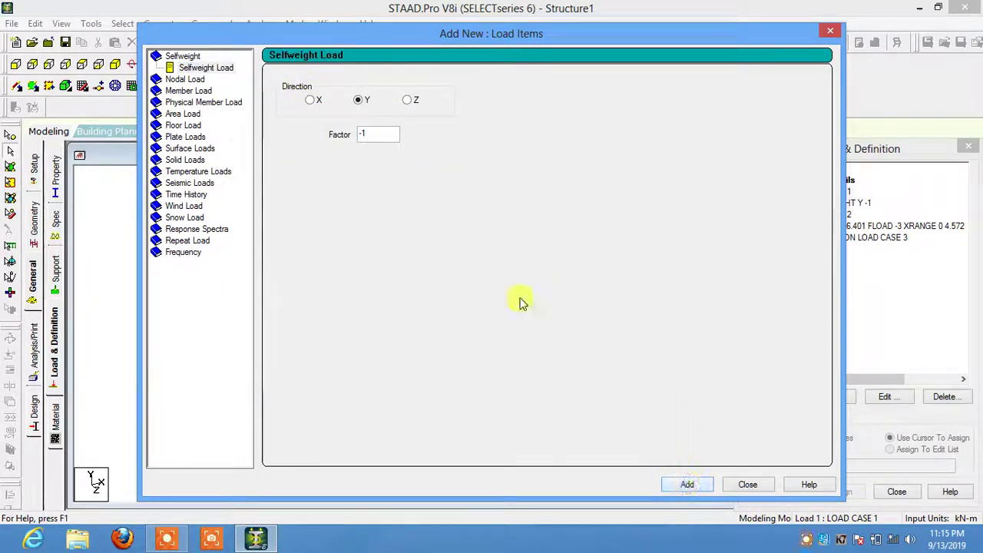
click(182, 80)
double_click(321, 155)
text(-12)
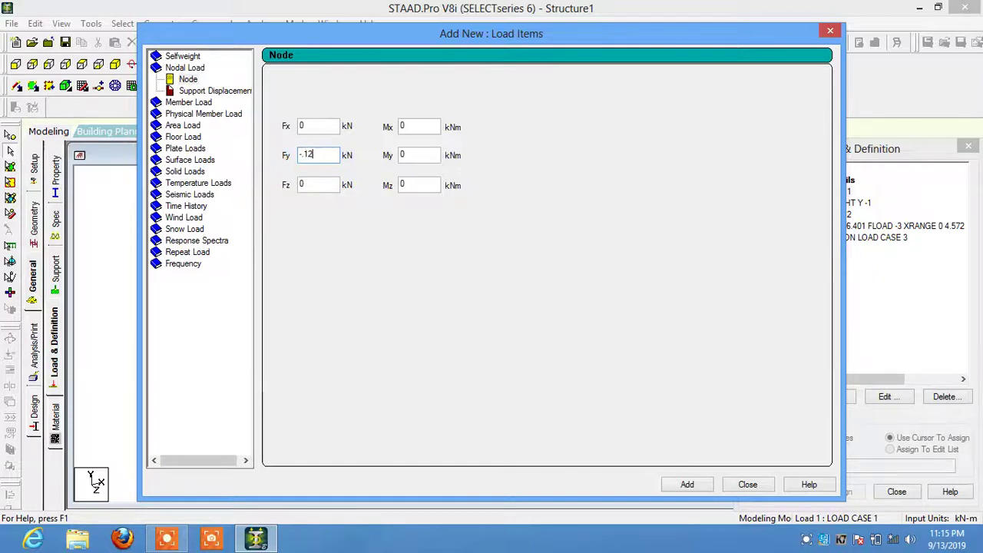
click(688, 488)
Add a uniform GY -0.25 kN/m member load to Load Case 1.
click(188, 102)
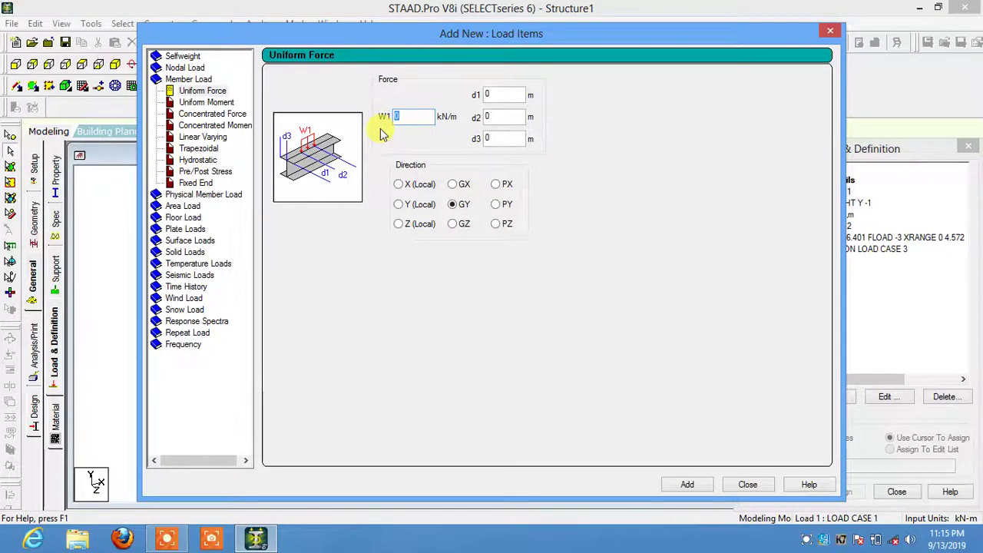
text(-25)
click(687, 482)
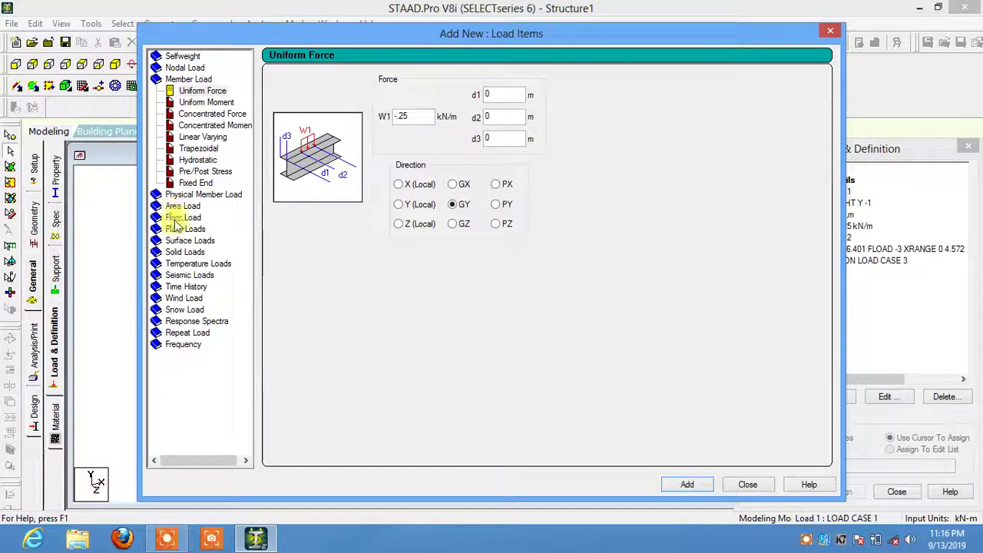
click(760, 484)
Assign the selfweight load to the whole structure in view.
click(818, 203)
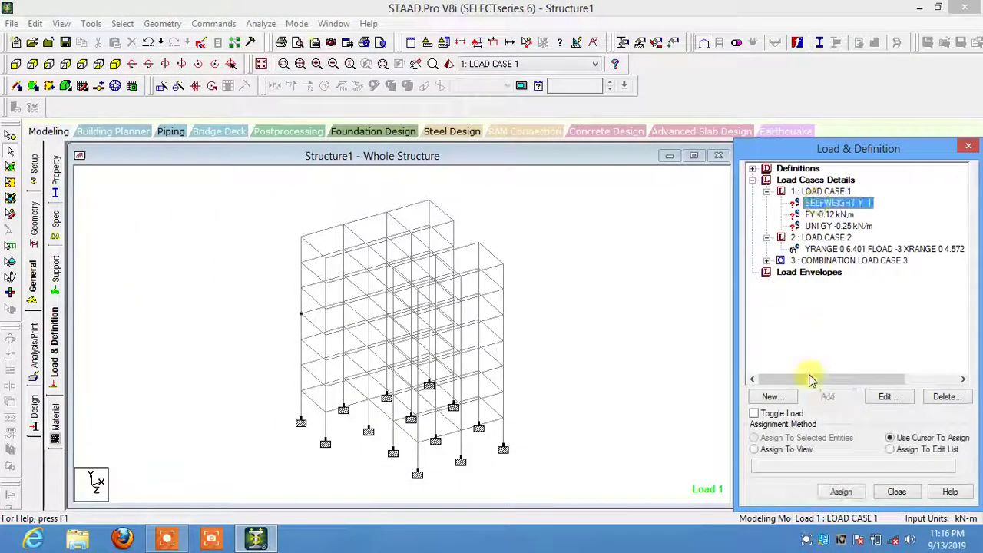
click(754, 450)
click(839, 491)
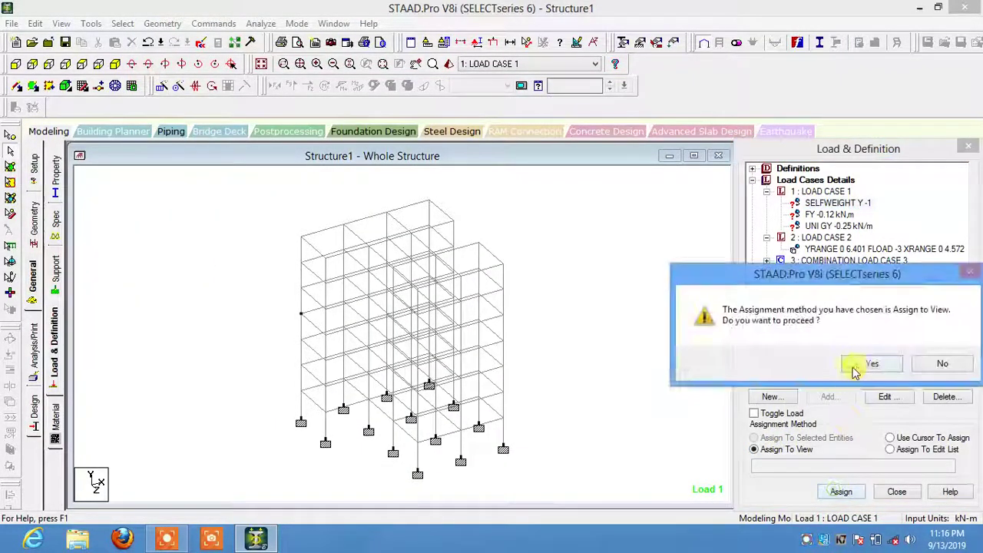
click(871, 361)
Assign the -0.12 kN FY nodal load to the four top nodes by picking.
click(828, 214)
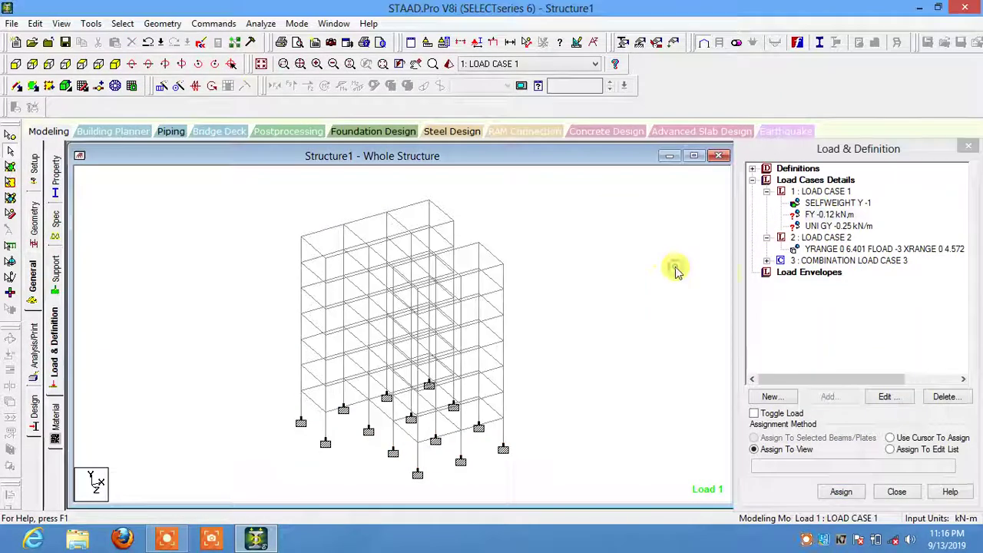
click(891, 437)
click(841, 492)
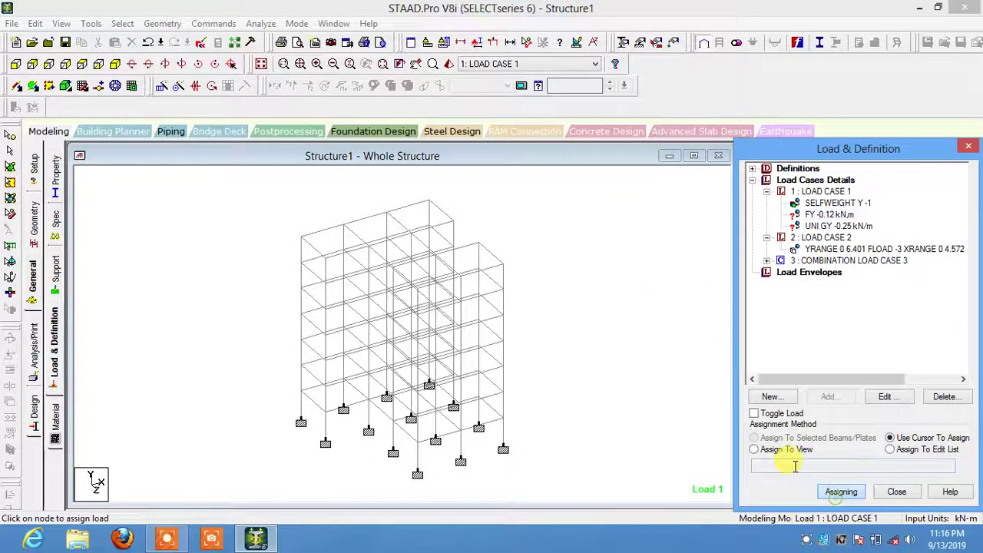
click(453, 220)
click(388, 216)
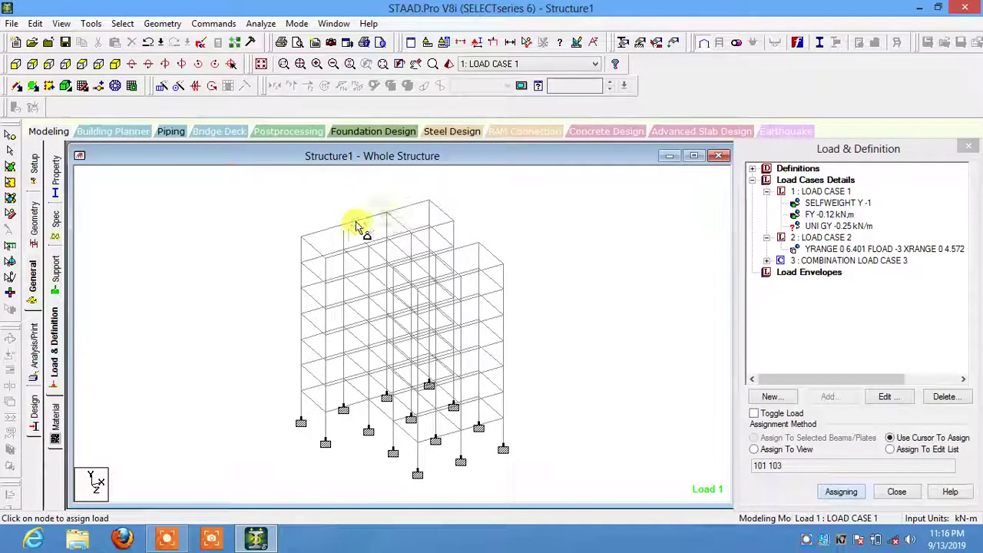
click(355, 223)
click(303, 234)
Assign the uniform GY -0.25 kN/m load to the roof beams.
click(819, 226)
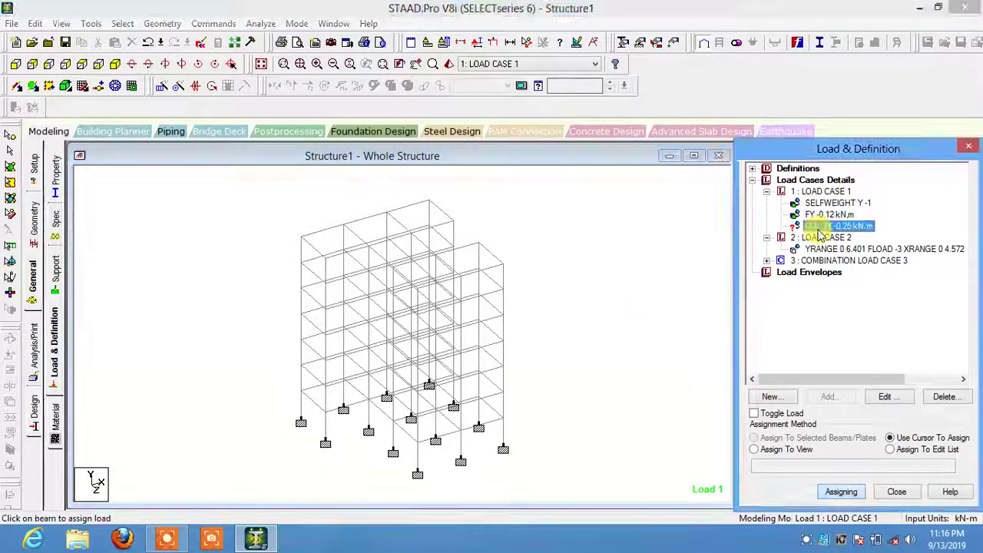
click(490, 263)
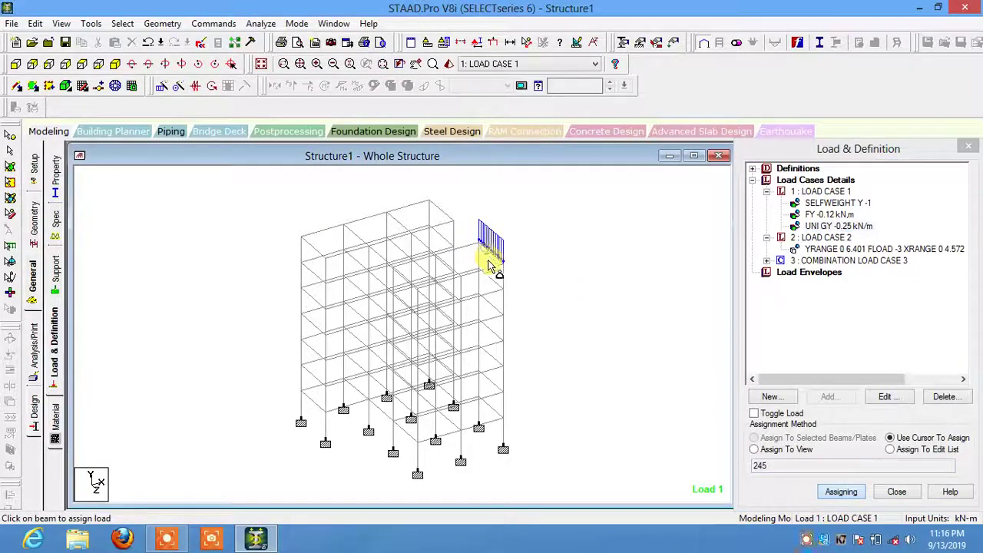
click(320, 257)
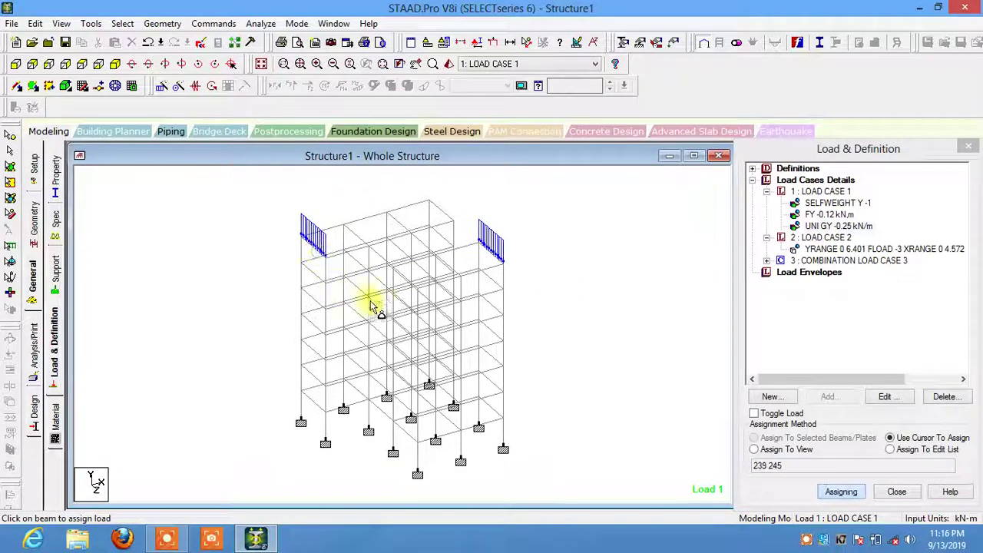
click(494, 265)
Review where the selfweight, uniform and Load Case 2 floor loads are applied.
click(821, 204)
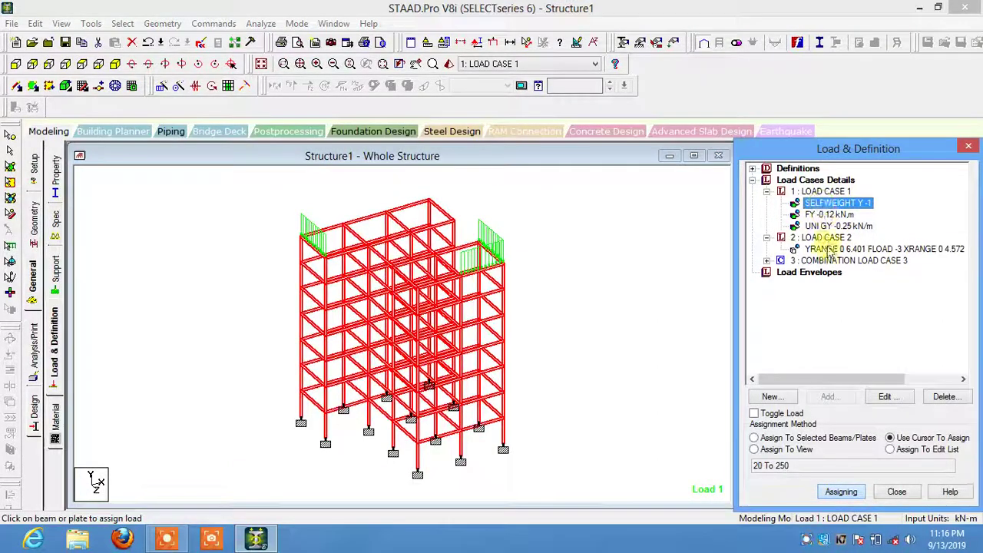
click(823, 226)
click(829, 247)
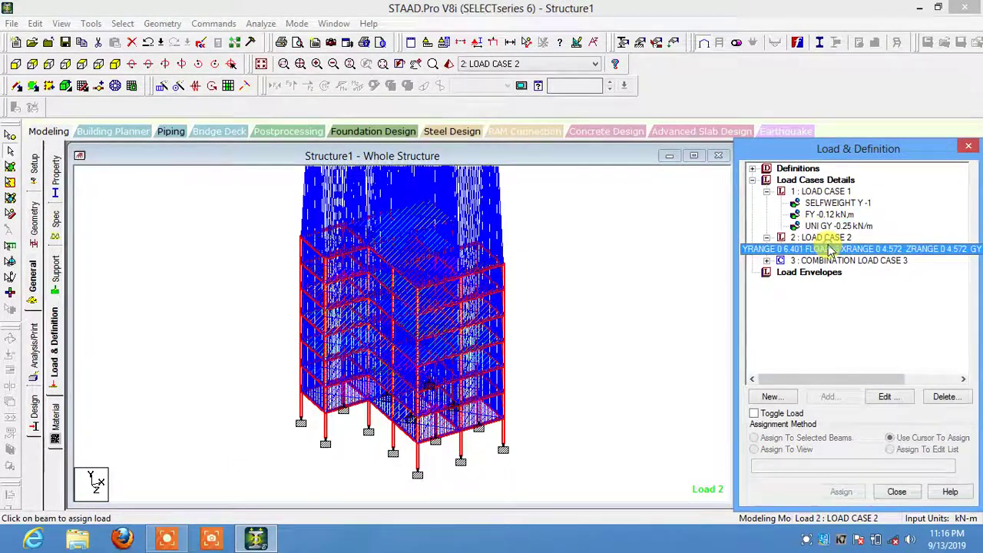
click(826, 203)
click(826, 192)
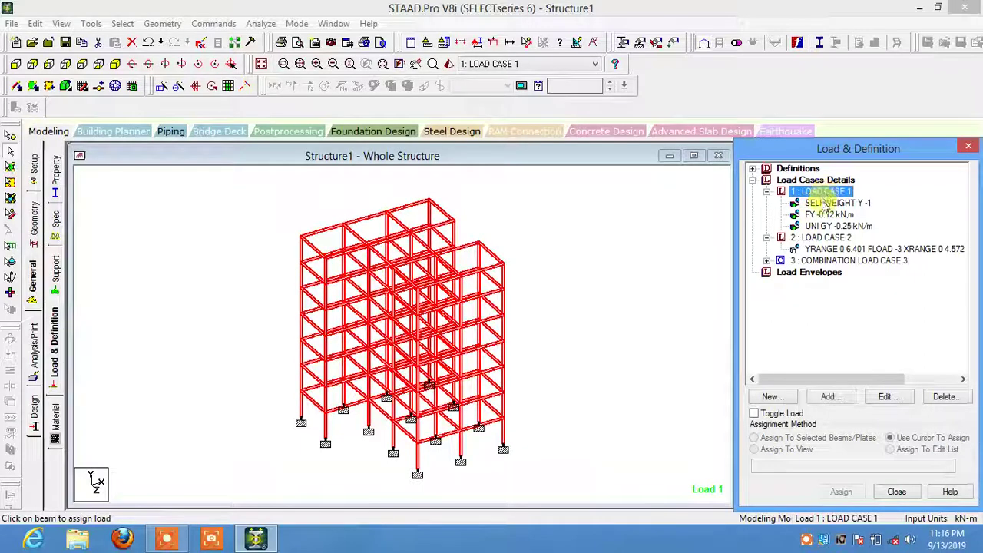
click(824, 202)
click(823, 215)
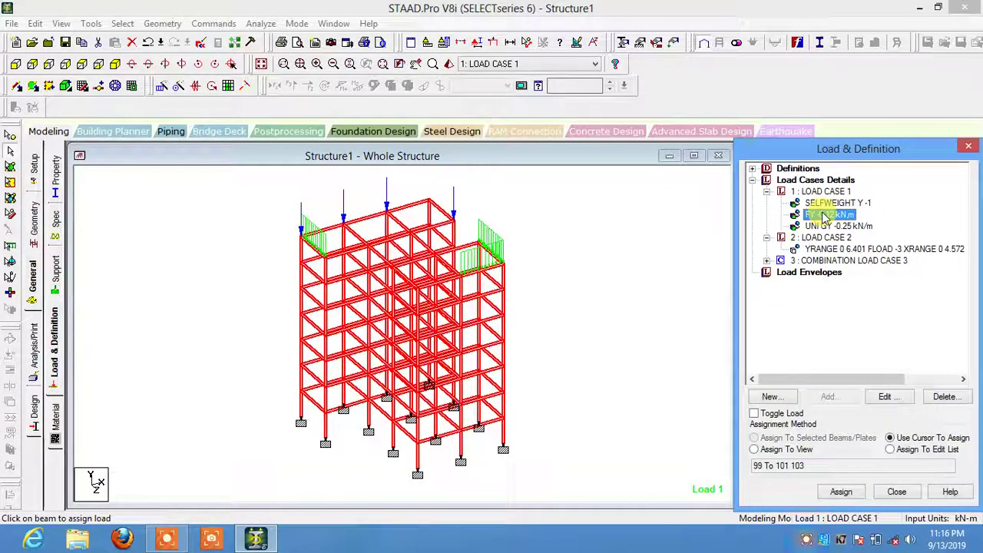
click(626, 274)
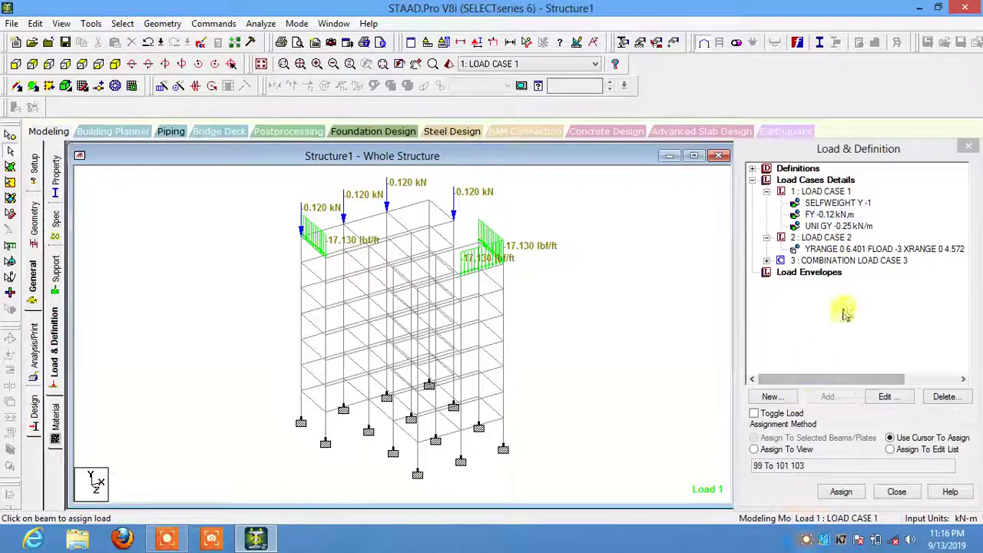
click(824, 191)
click(826, 397)
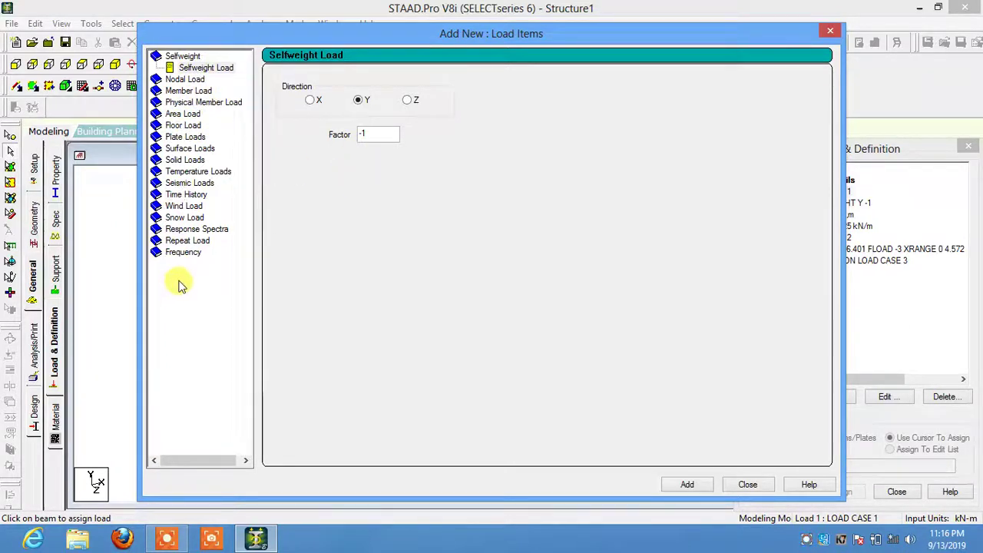
click(748, 484)
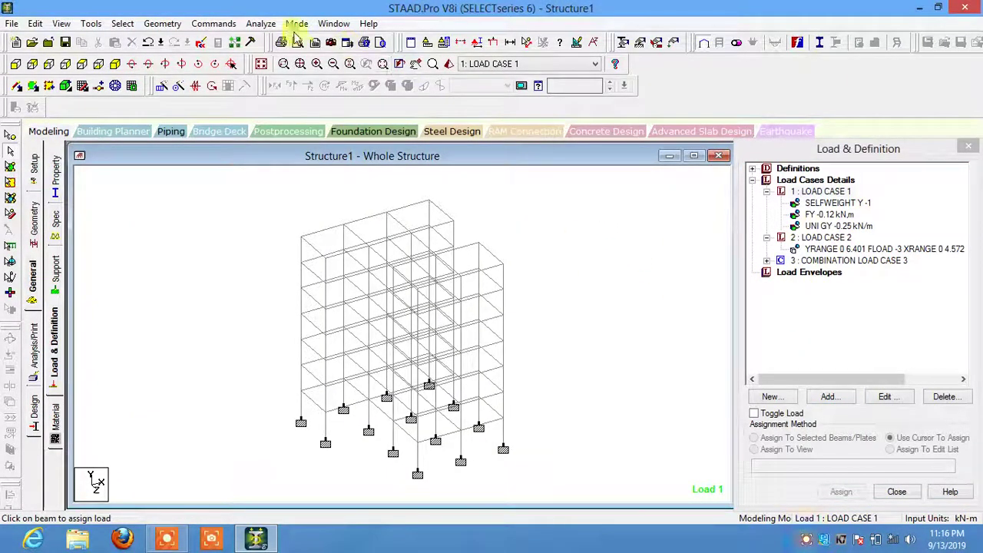
Save and run the analysis (0 errors, 0 warnings), then collapse Load Case 1.
click(262, 24)
click(288, 39)
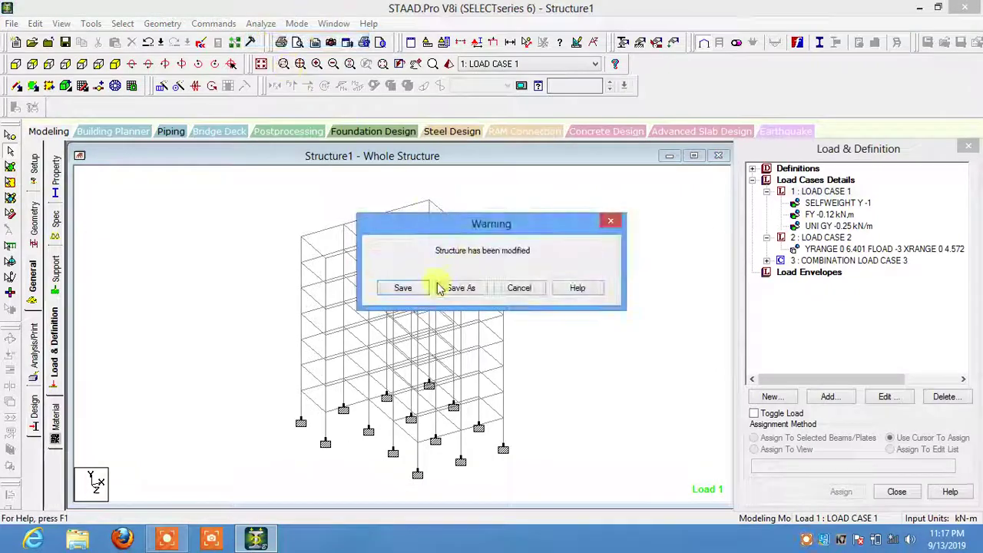
click(402, 289)
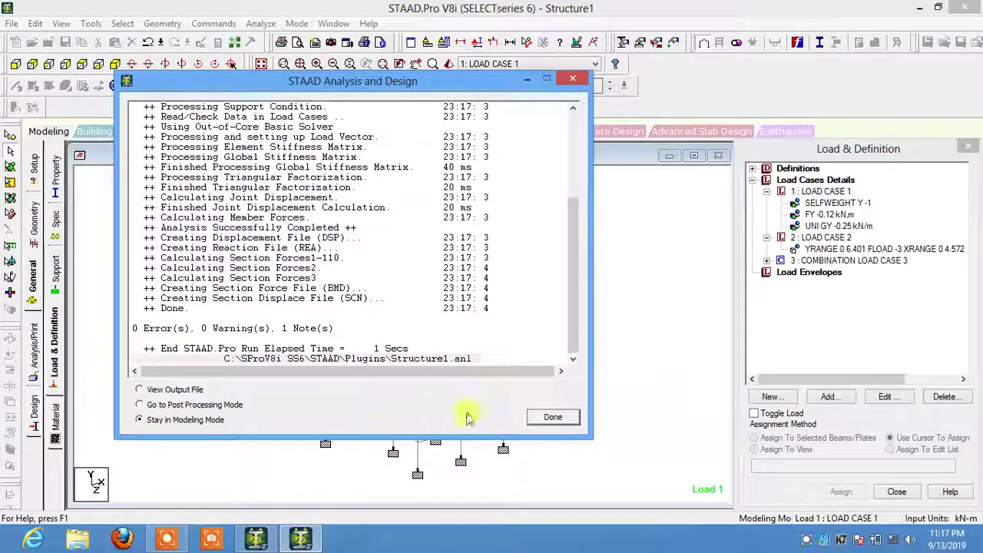
click(553, 416)
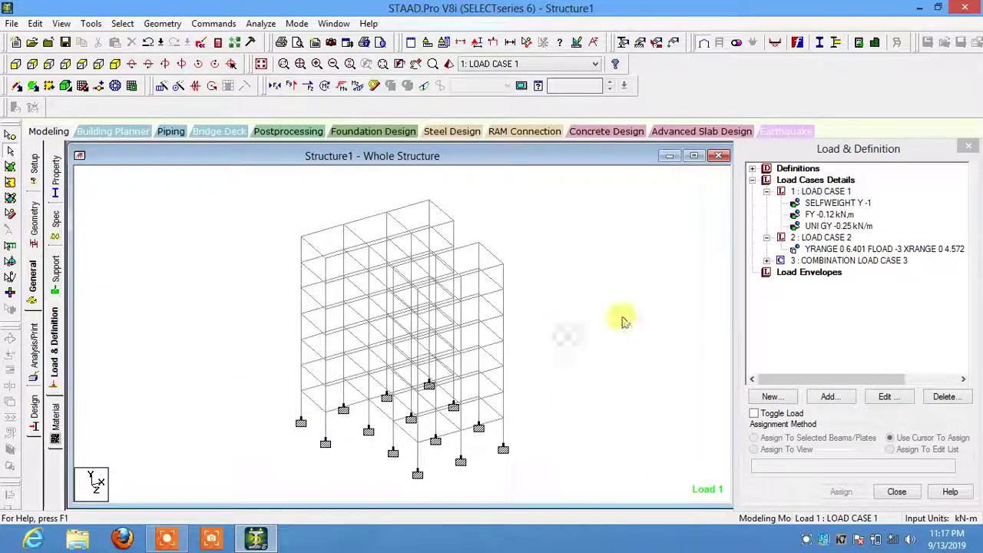
click(766, 192)
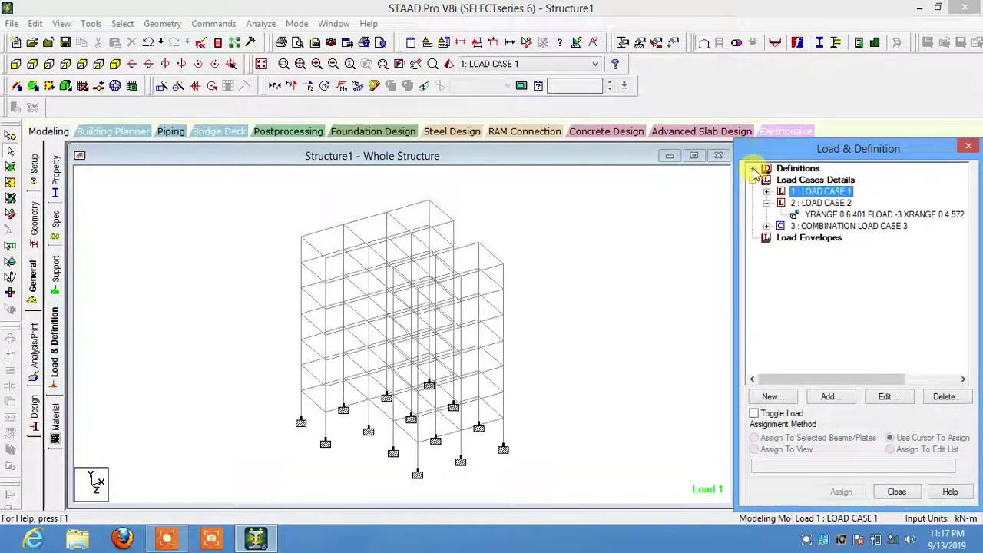
Check the seismic load item options, then expand Definitions and select Seismic Definitions.
click(832, 396)
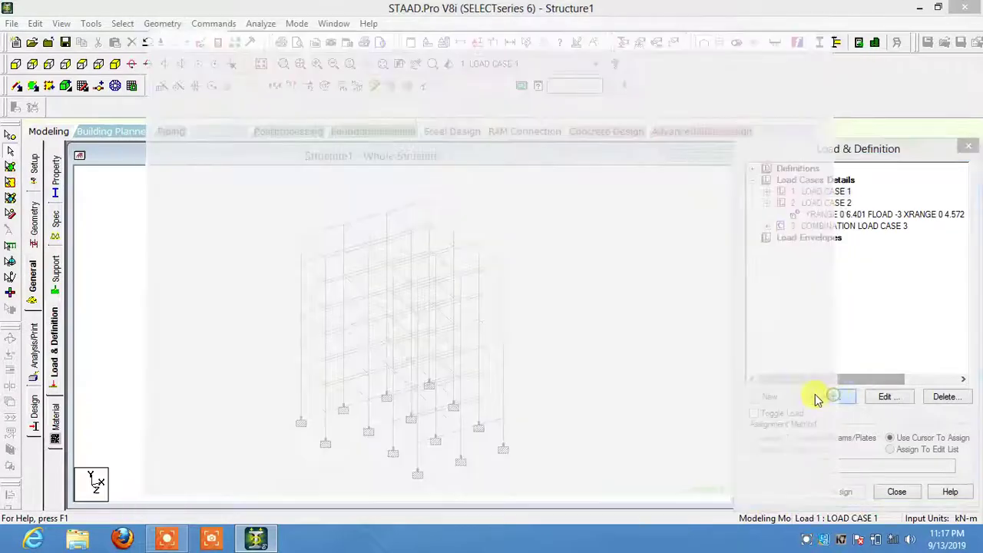
click(188, 182)
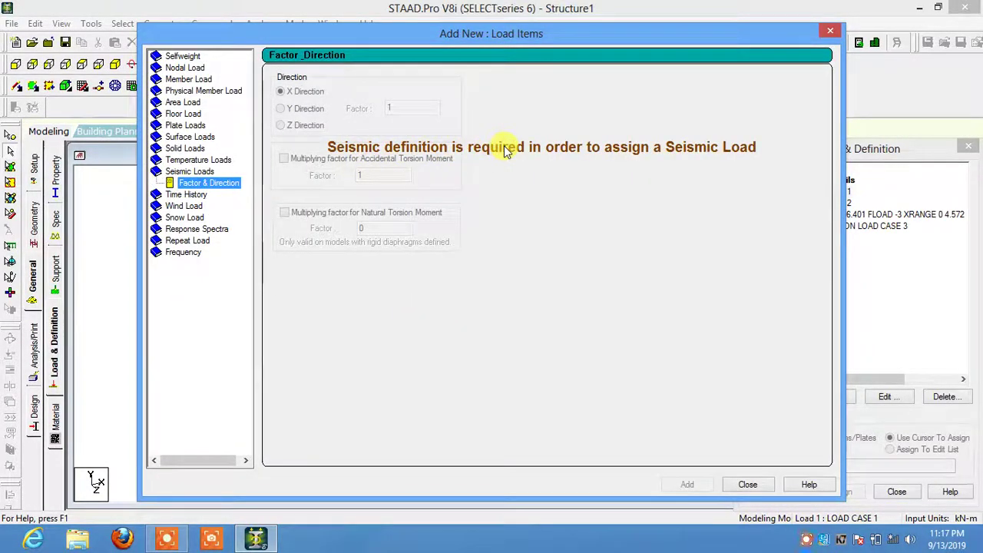
click(828, 30)
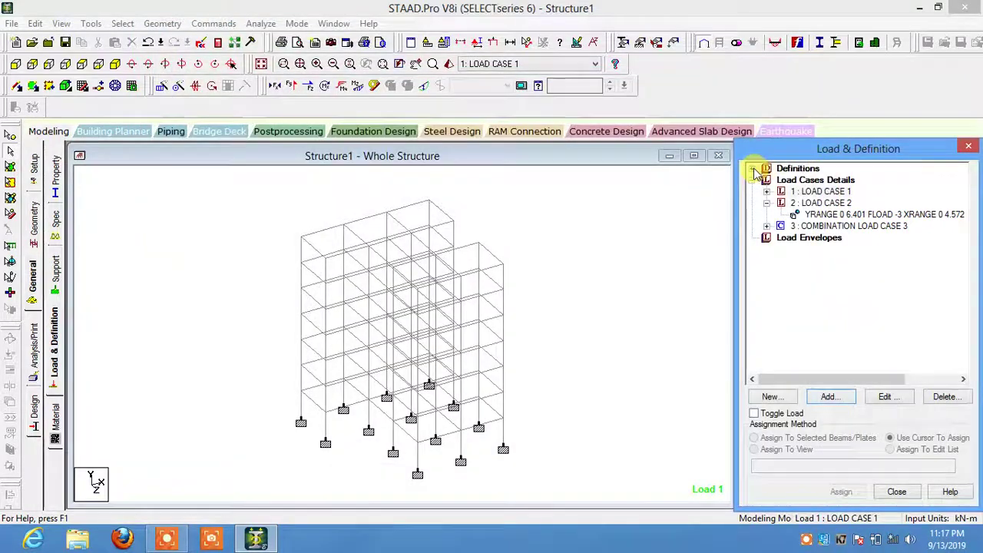
click(755, 169)
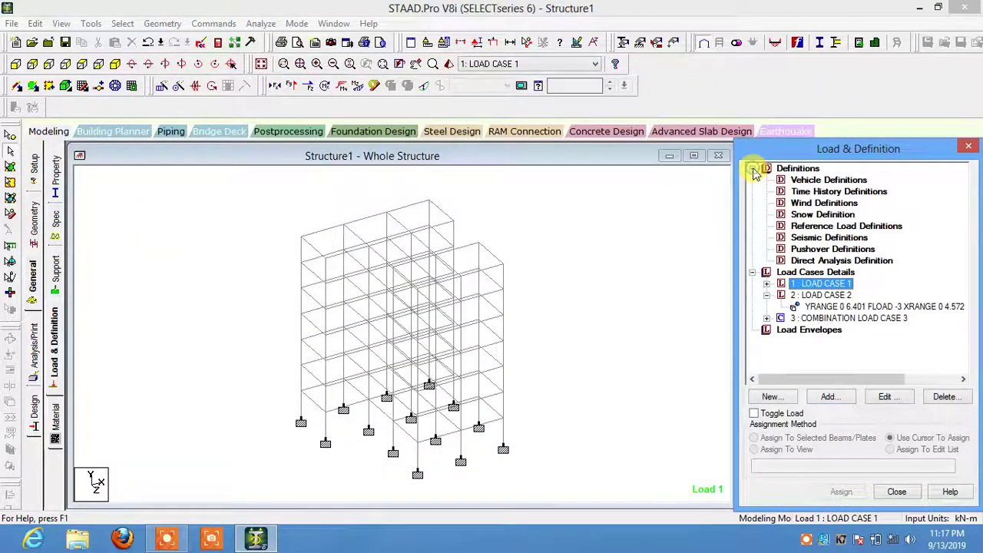
click(814, 238)
Choose the Indian IS 1893 - 2002/2005 seismic code; Generate fails twice.
click(826, 397)
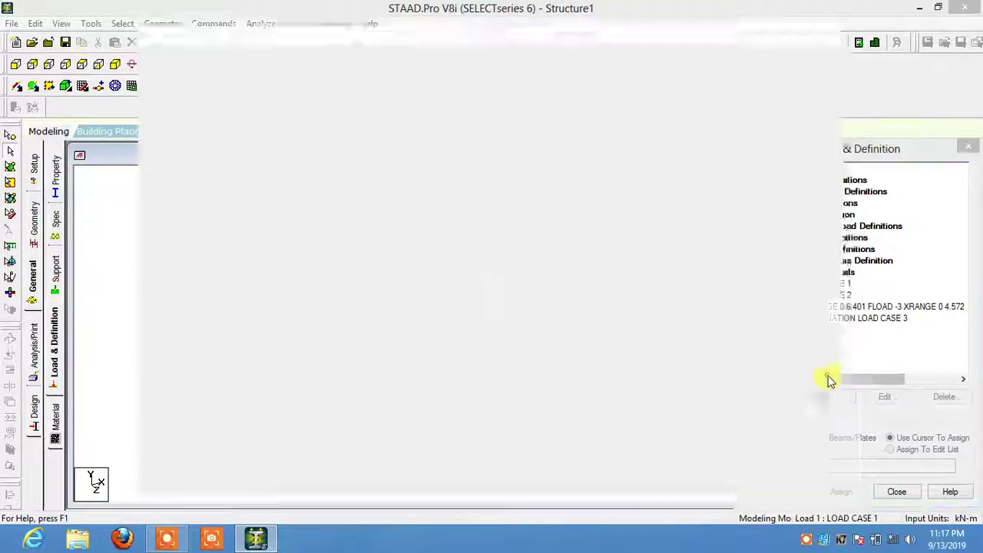
click(470, 147)
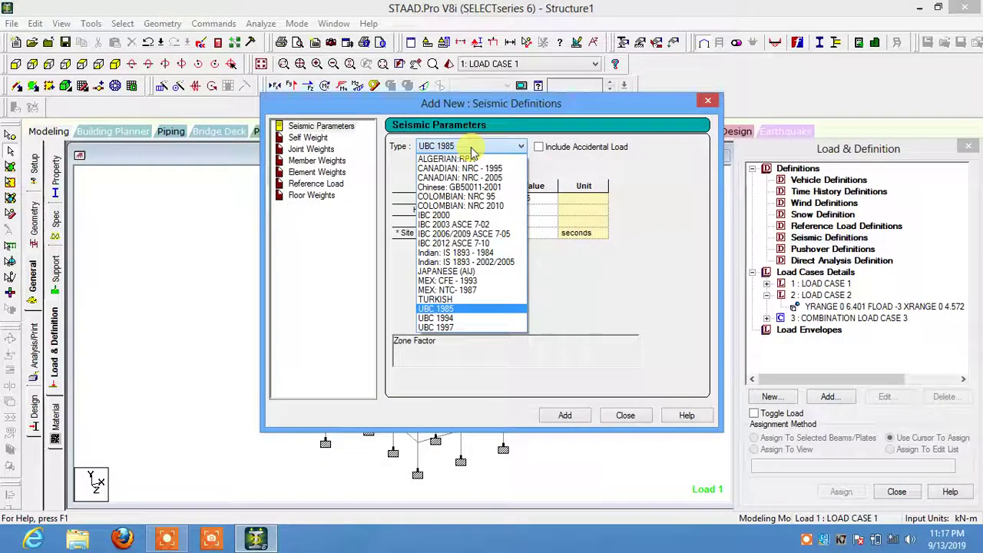
click(478, 262)
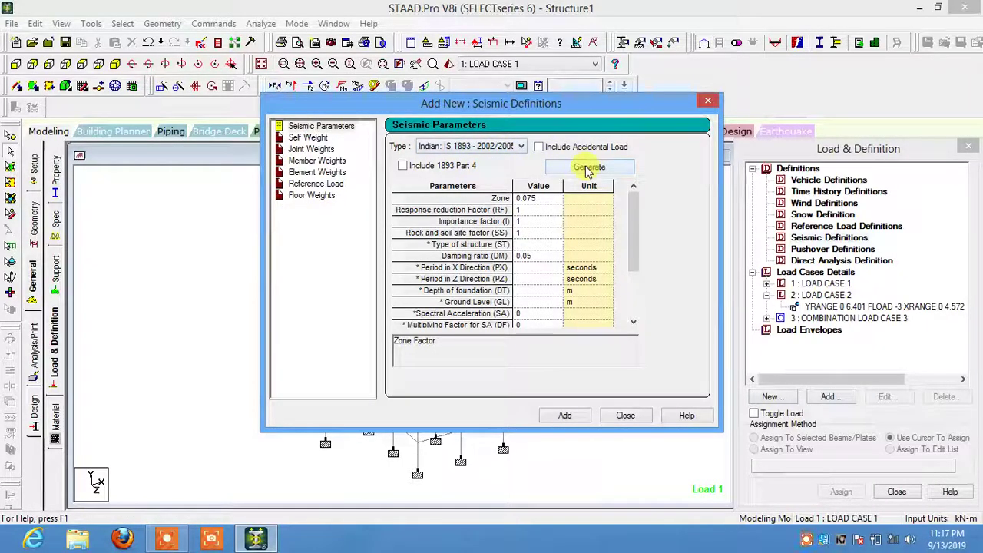
click(587, 168)
click(535, 301)
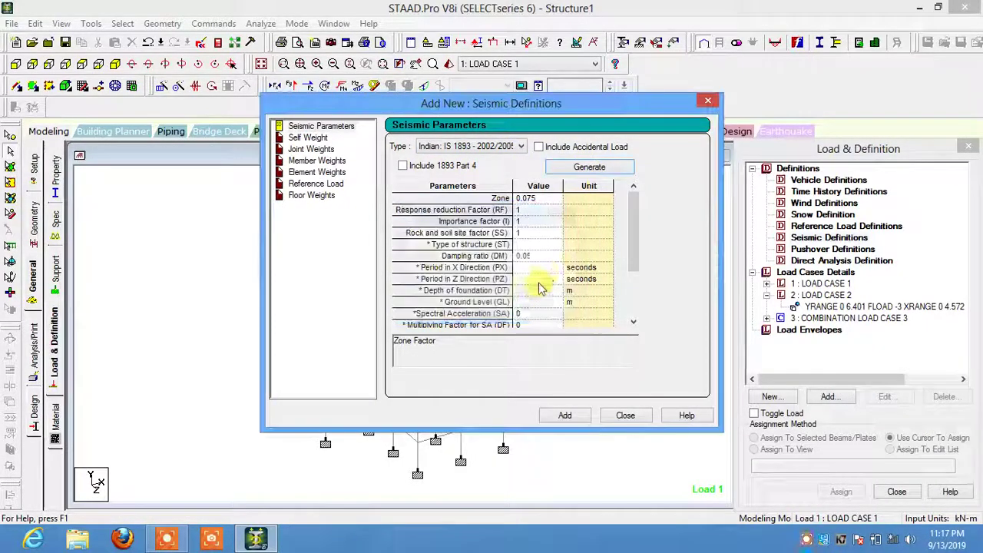
mouse_move(632, 220)
mouse_down()
mouse_move(636, 288)
mouse_move(635, 223)
mouse_up()
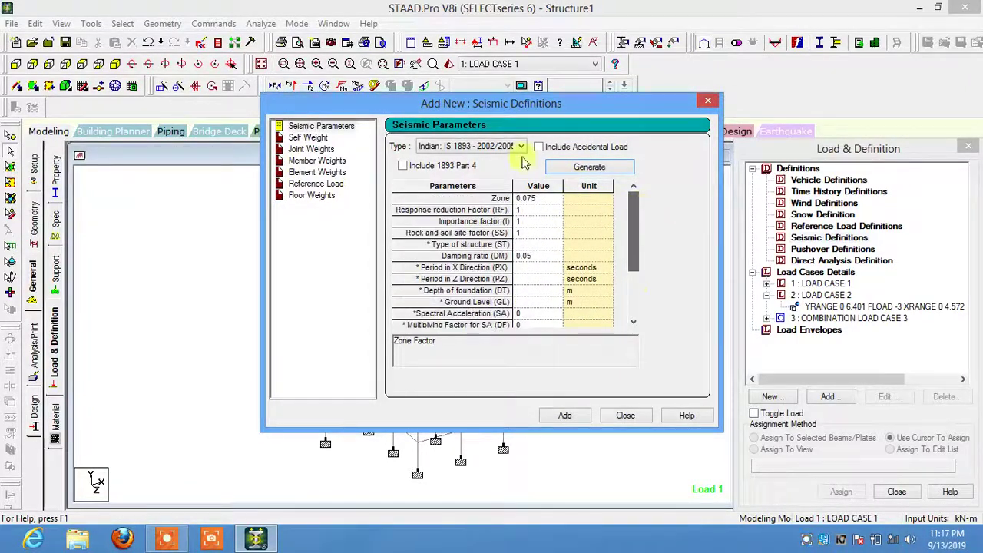
click(505, 146)
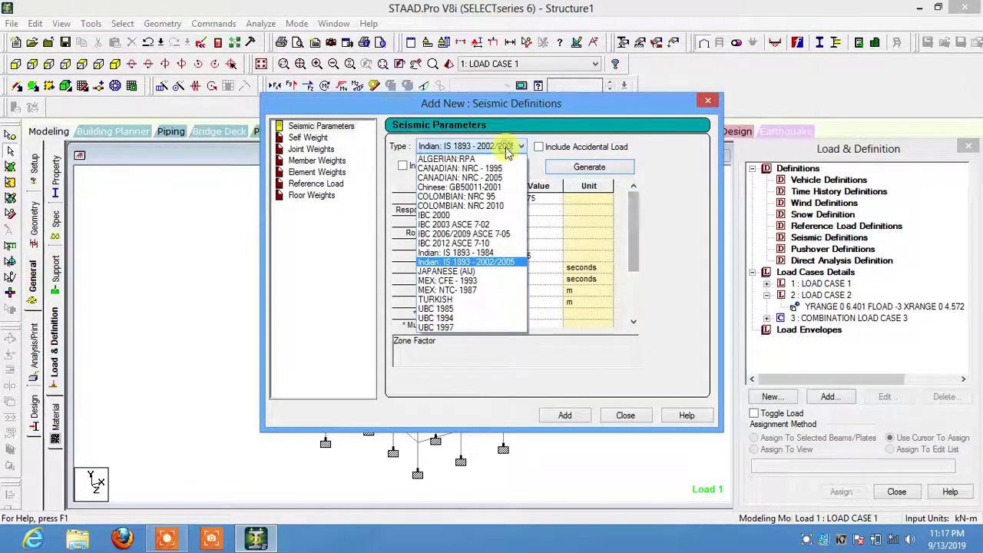
click(493, 261)
click(587, 169)
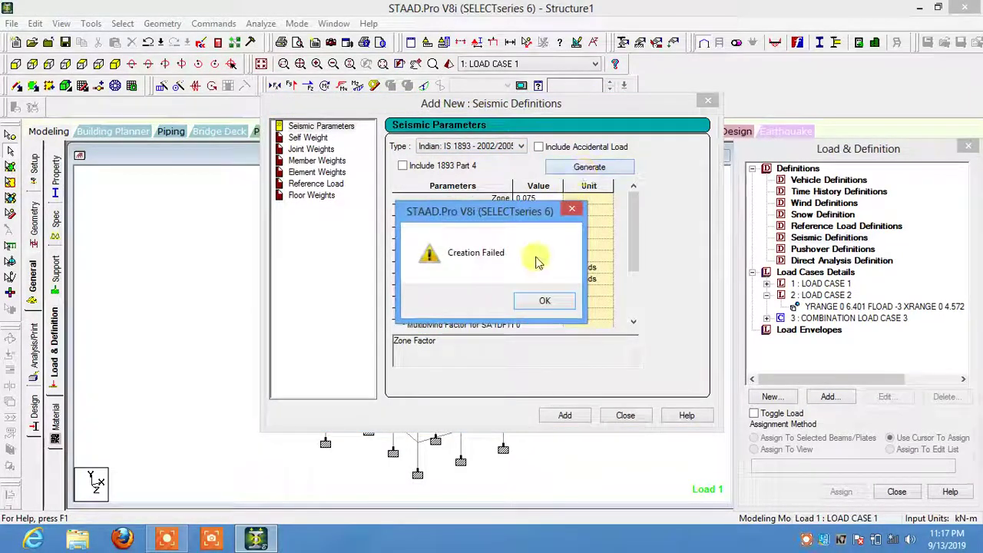
click(540, 299)
Try IS 1893 - 1984, return to 2002/2005, and keep zone 0.075.
click(486, 146)
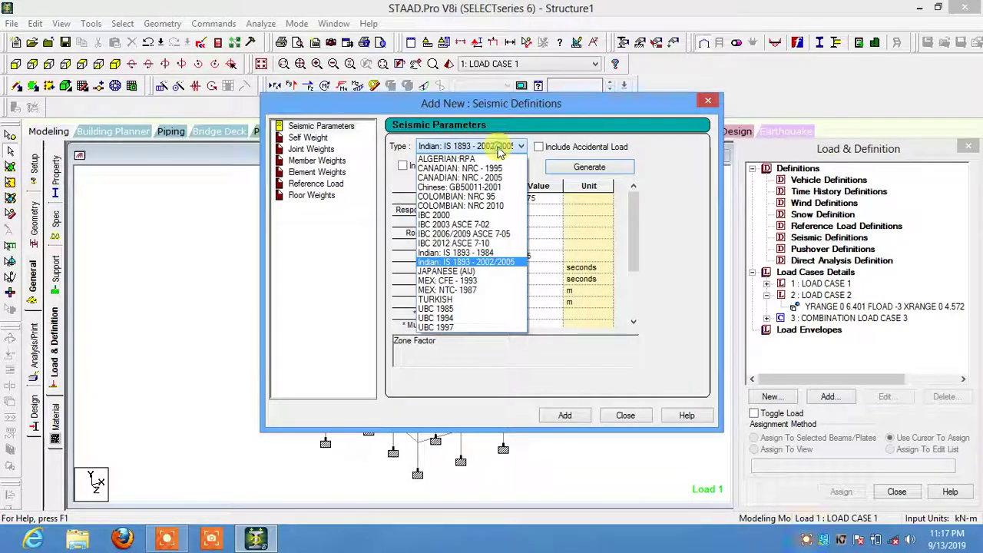
click(486, 254)
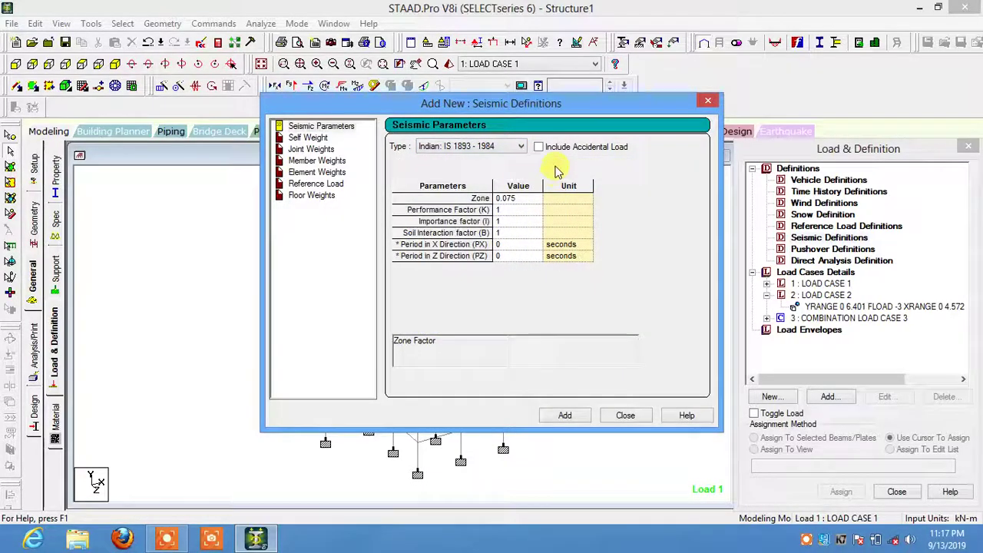
click(513, 146)
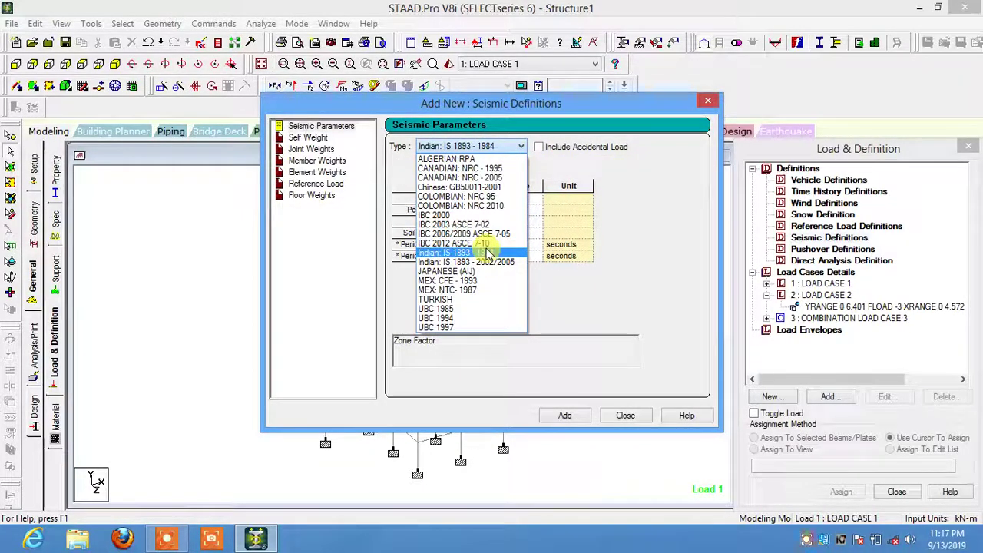
click(487, 253)
click(496, 146)
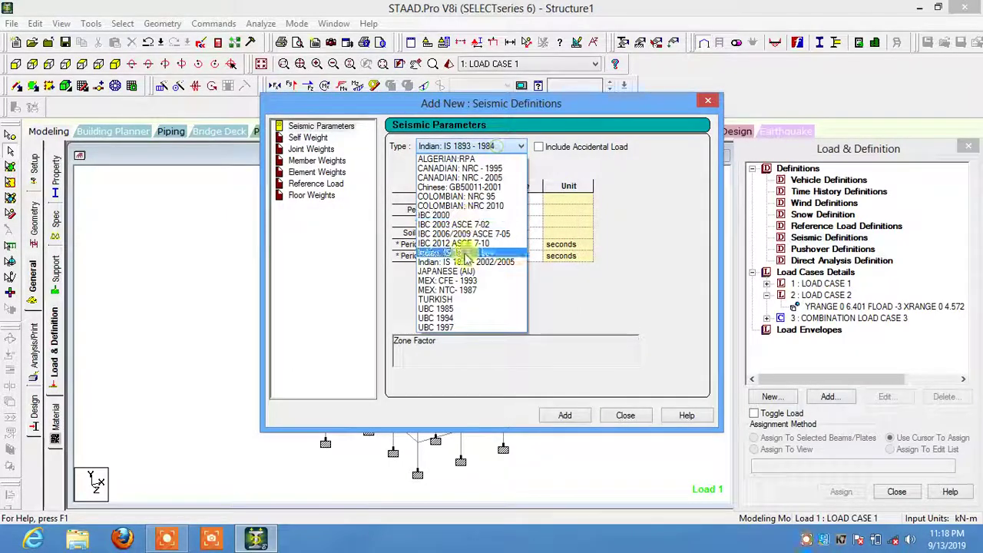
click(494, 252)
click(588, 167)
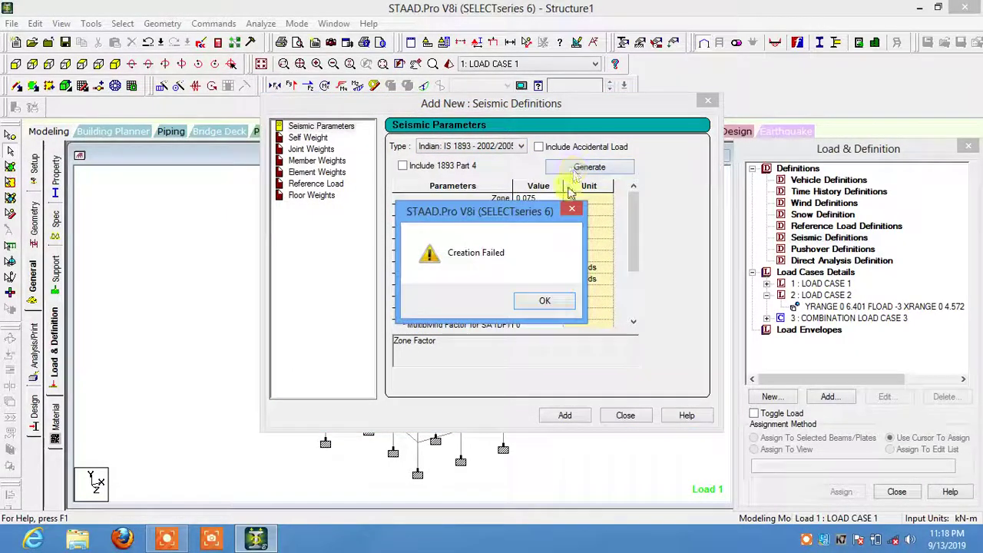
click(543, 302)
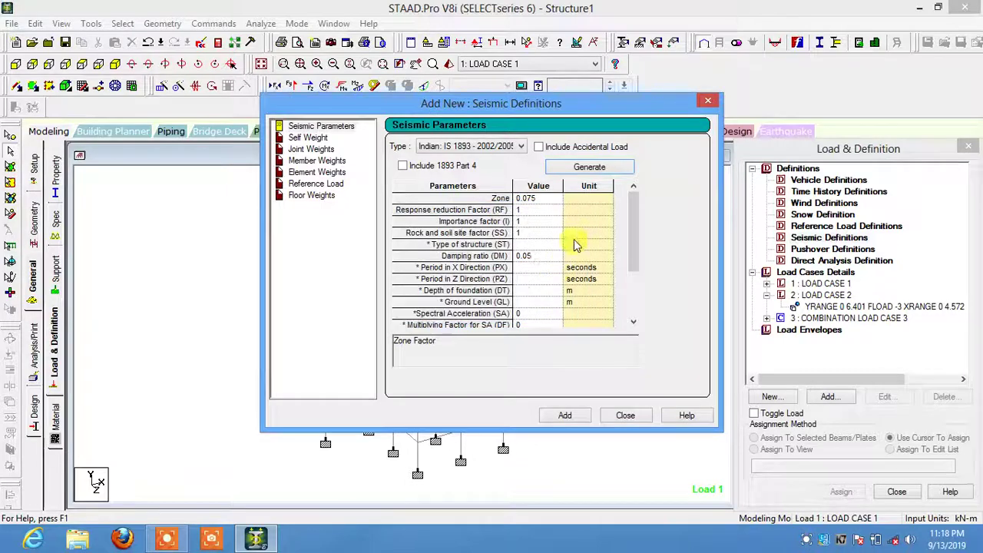
click(546, 201)
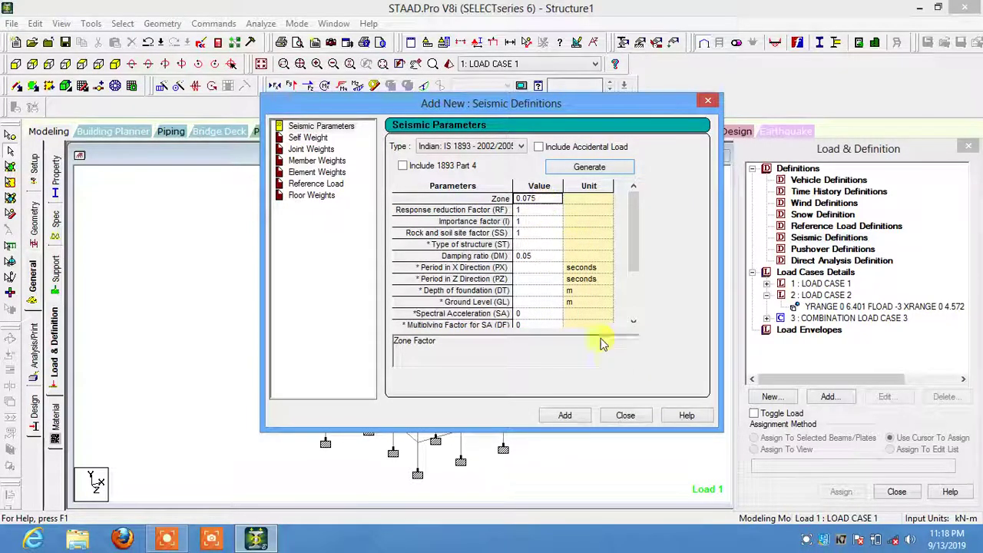
click(624, 414)
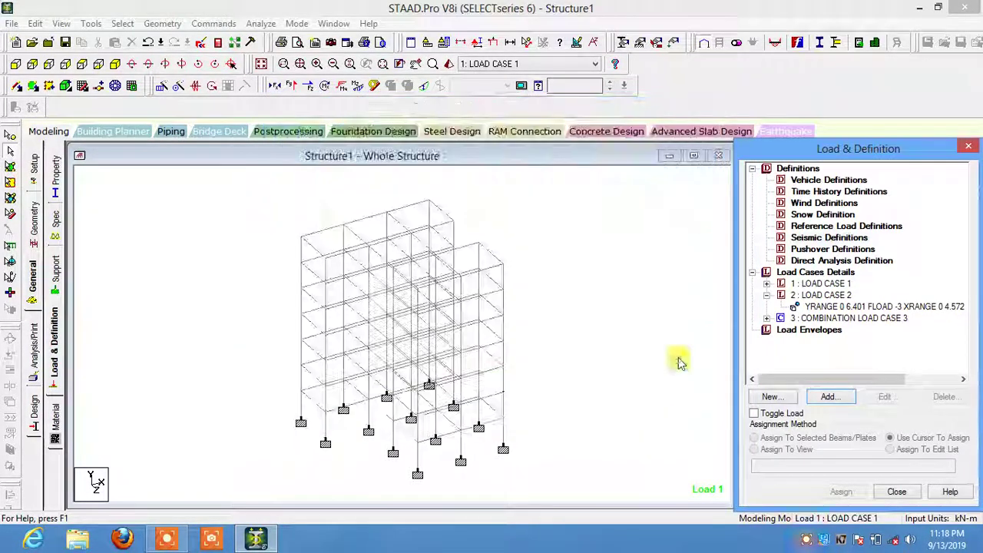
Reopen the seismic definition with IS 1893 - 2002/2005, zone 0.075, damping 0.05.
click(827, 238)
click(830, 397)
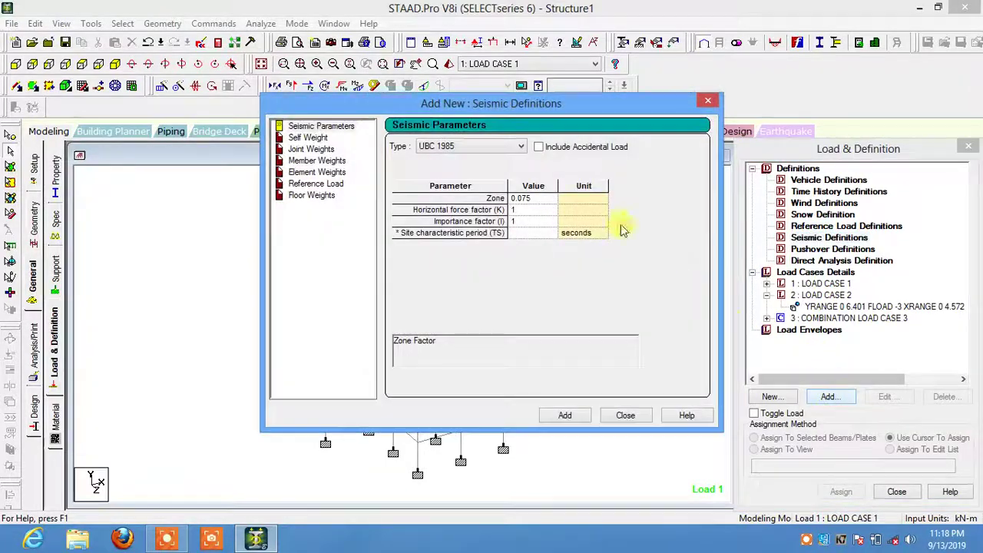
click(522, 150)
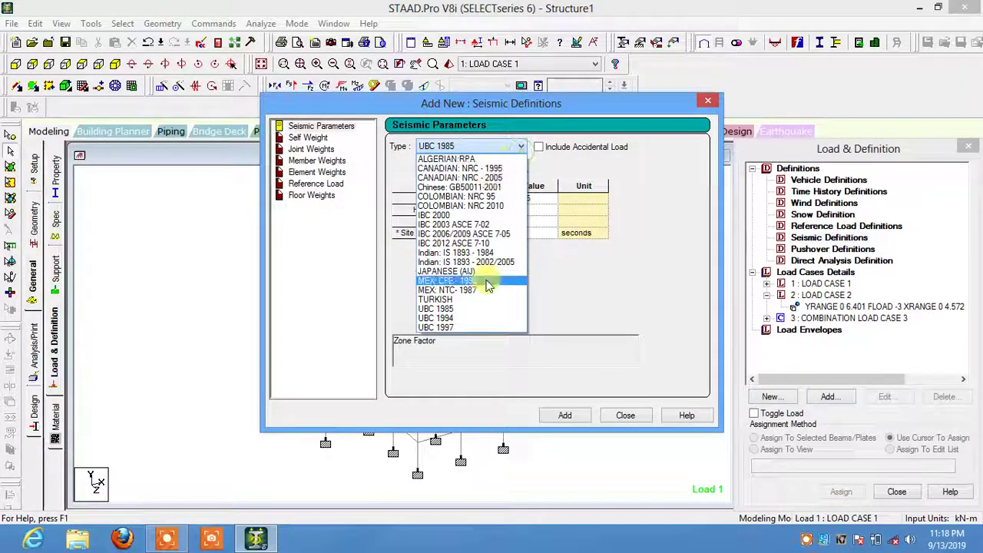
click(495, 258)
click(588, 168)
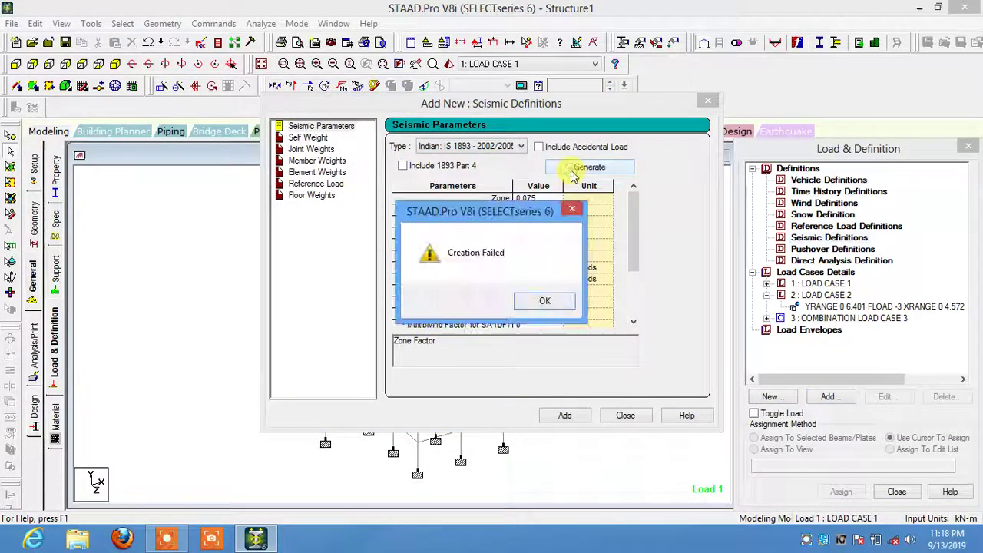
click(548, 302)
click(624, 415)
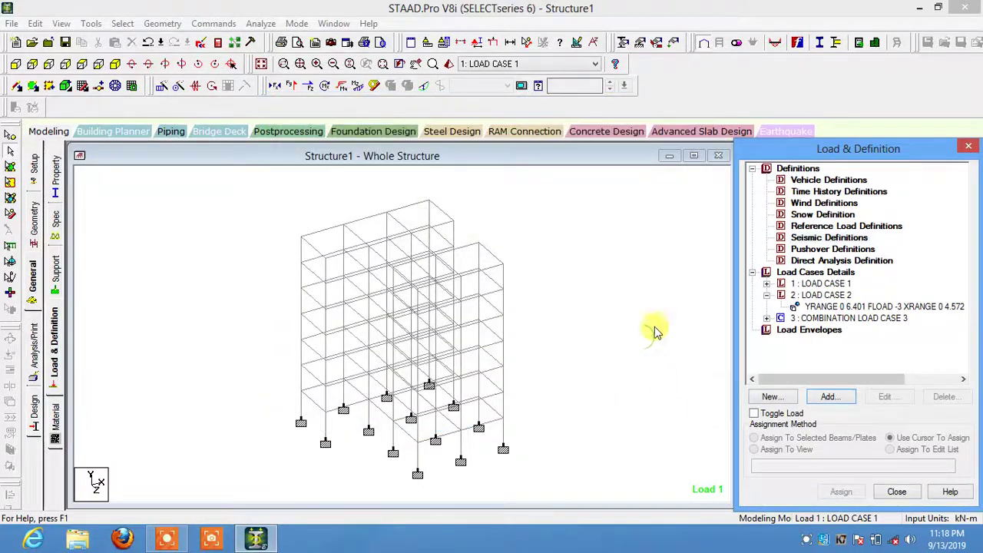
click(167, 537)
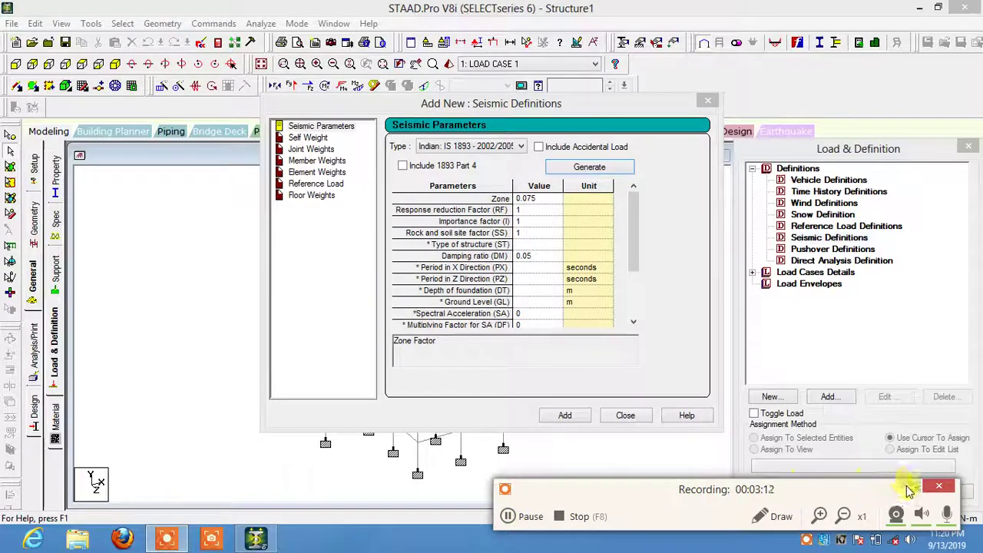
Add the IS 1893 - 2002 seismic definition with a selfweight factor of 1.
click(580, 418)
click(544, 309)
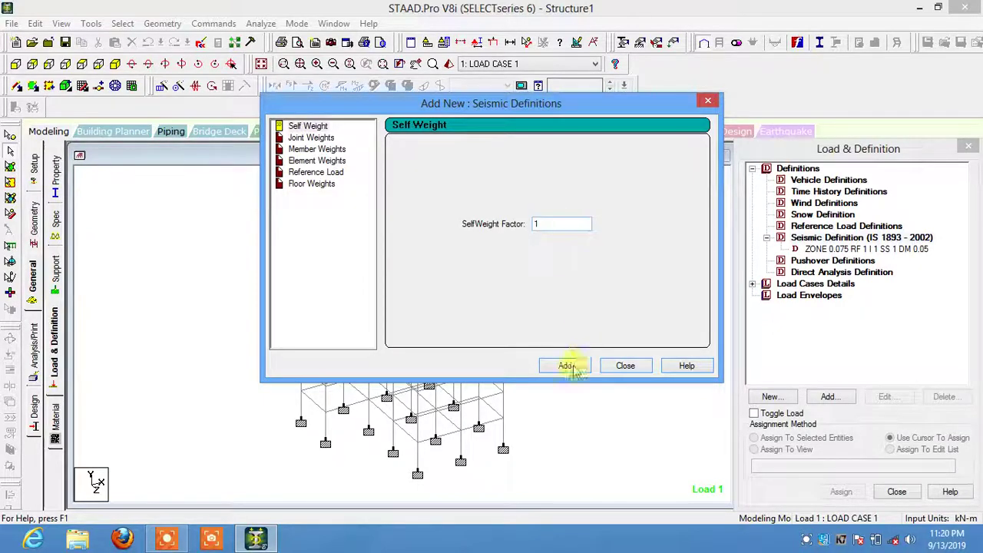
click(572, 367)
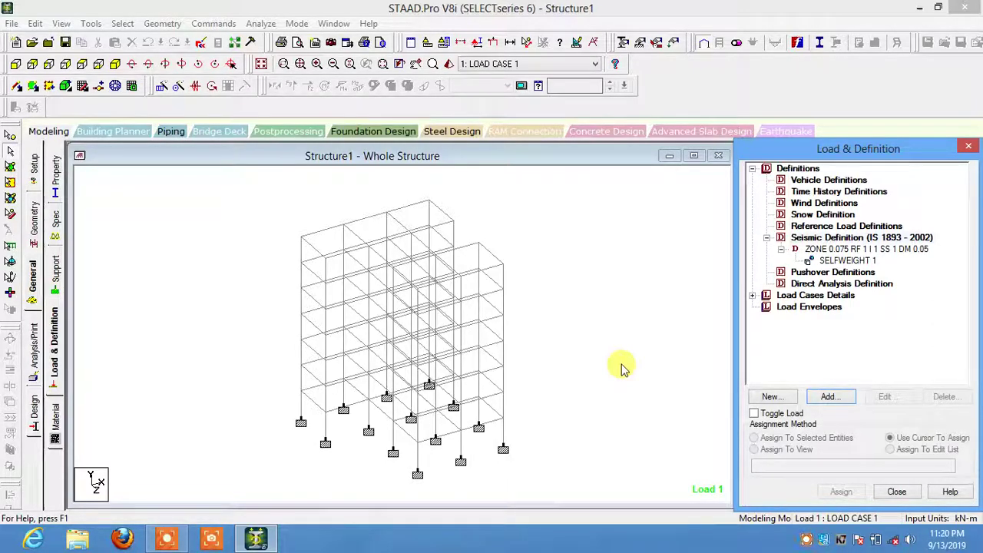
click(752, 295)
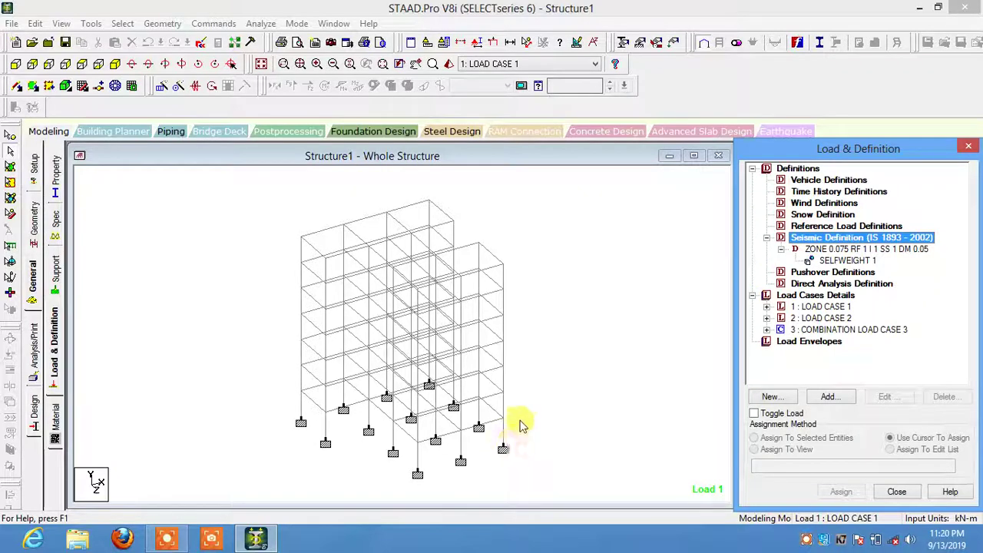
Preview Load Case 1's SELFWEIGHT Y -1 and select the IS 1893 seismic definition.
click(766, 307)
click(819, 320)
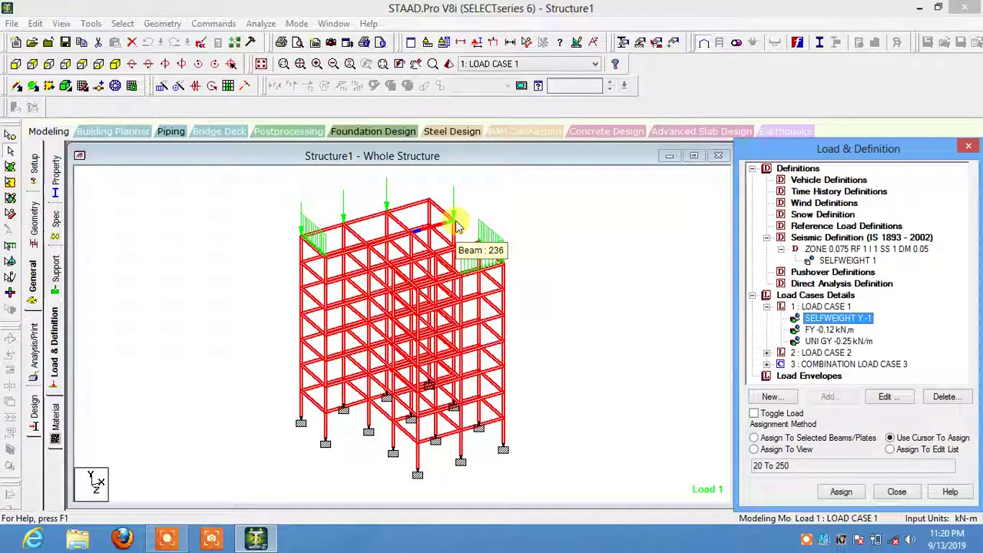
click(820, 238)
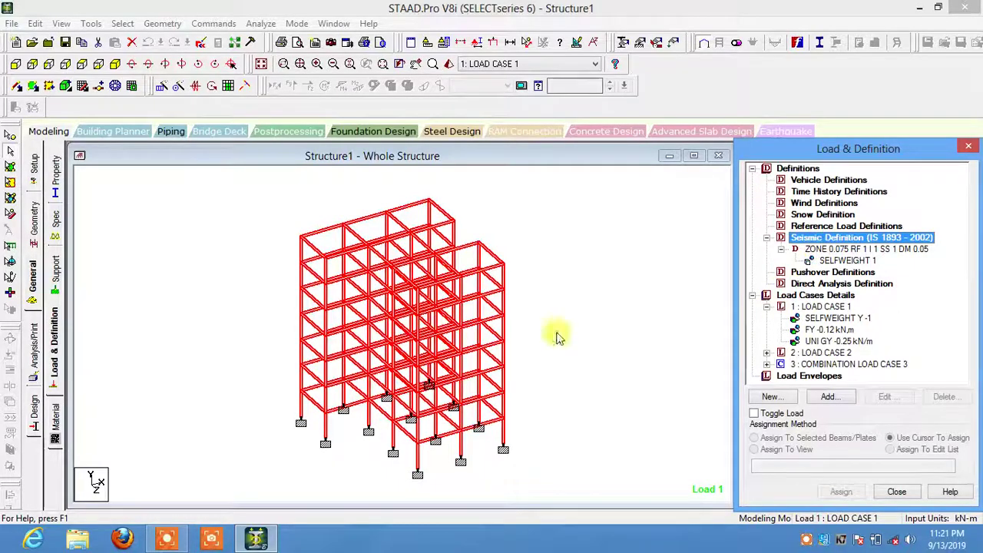
click(611, 261)
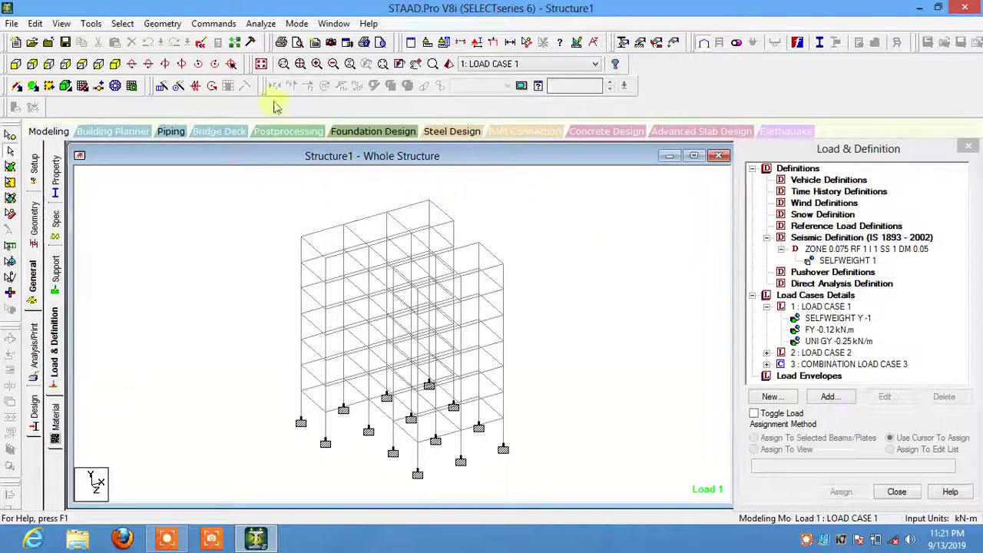
click(202, 41)
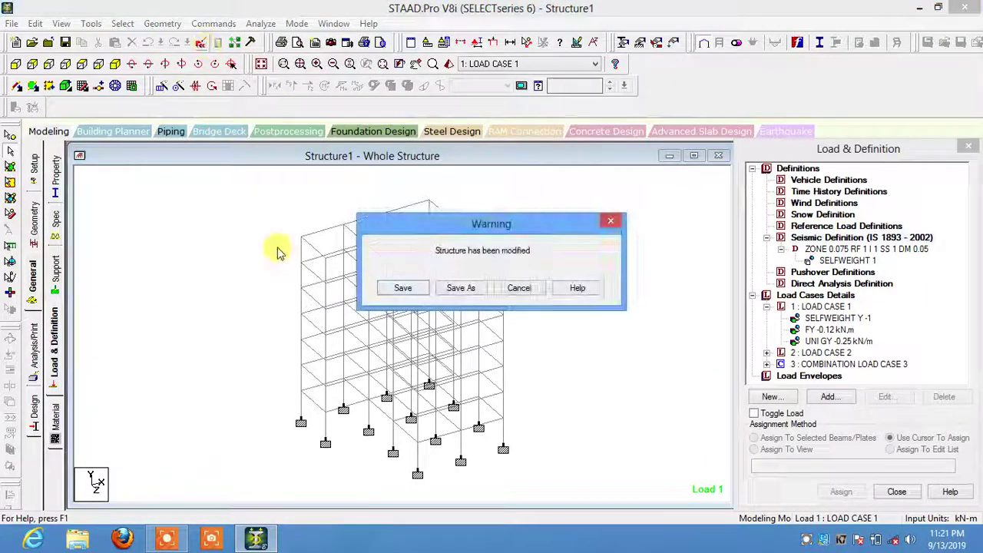
Save the structure and insert an asterisk comment line after the 1 TO 14 FIXED supports.
click(390, 287)
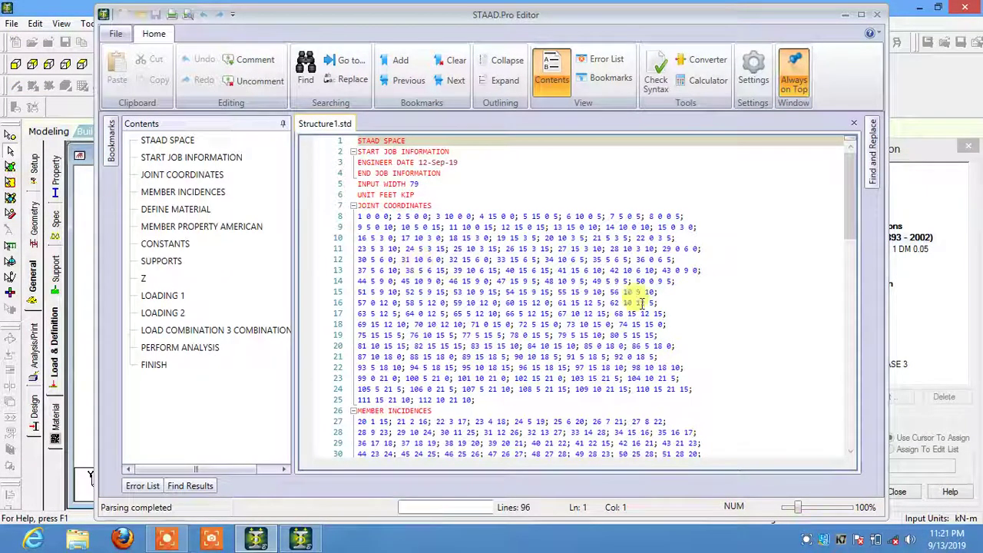
drag(850, 153, 834, 402)
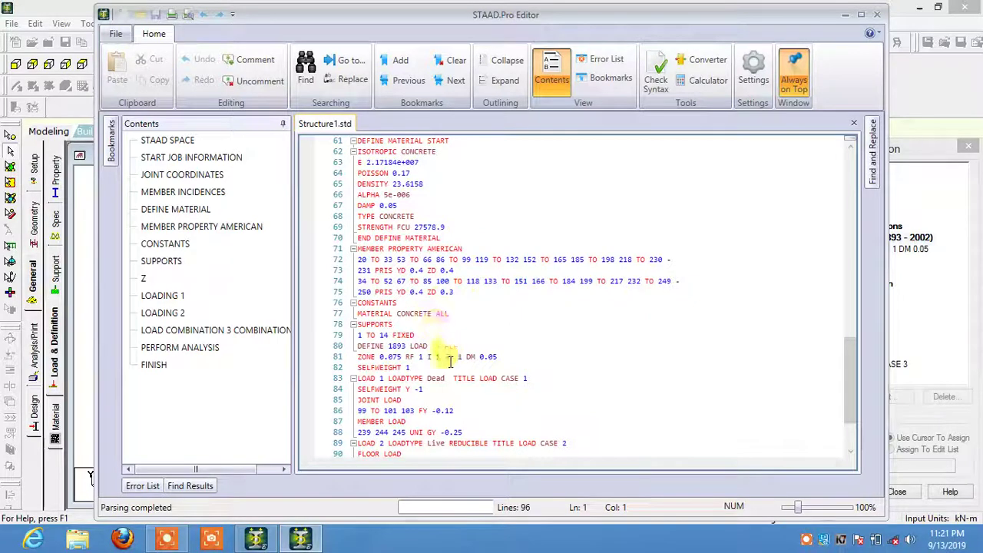
triple_click(427, 335)
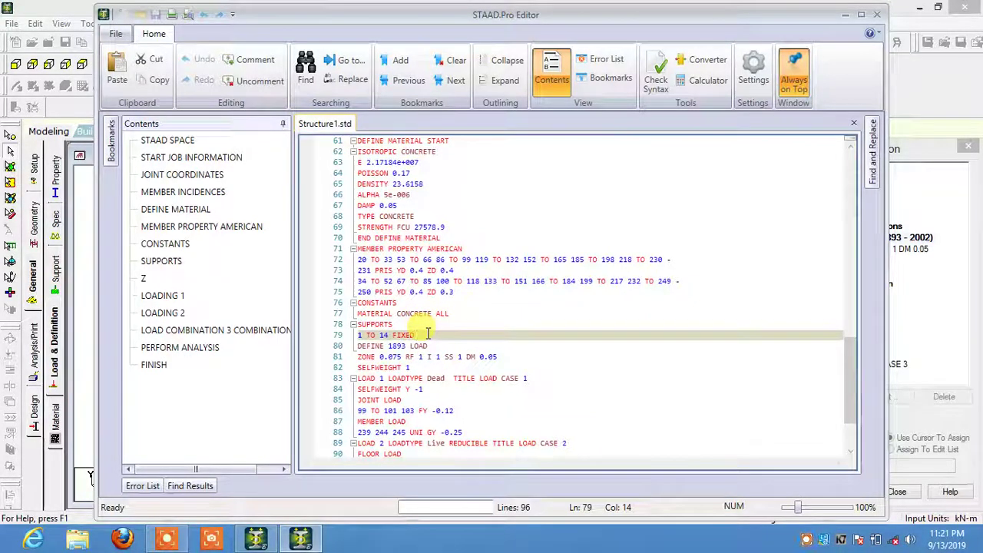
key(Return)
text(*)
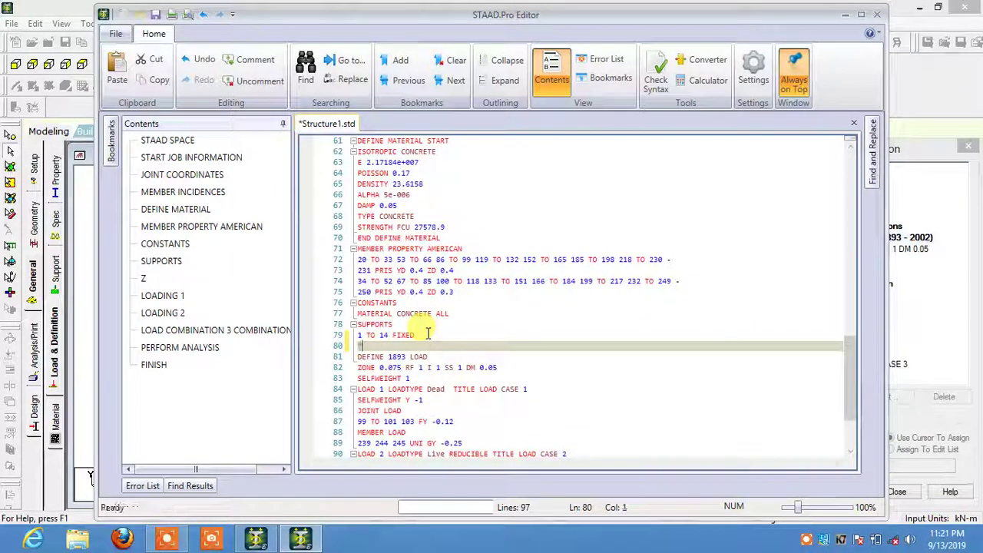
text(*****************)
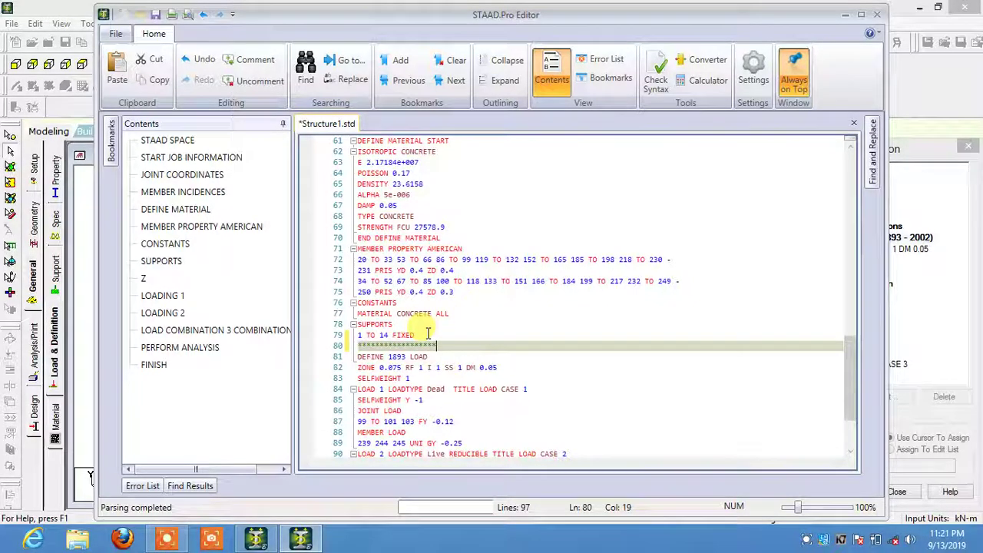
Insert an asterisk comment line after SELFWEIGHT 1 in the 1893 definition.
click(415, 378)
key(Return)
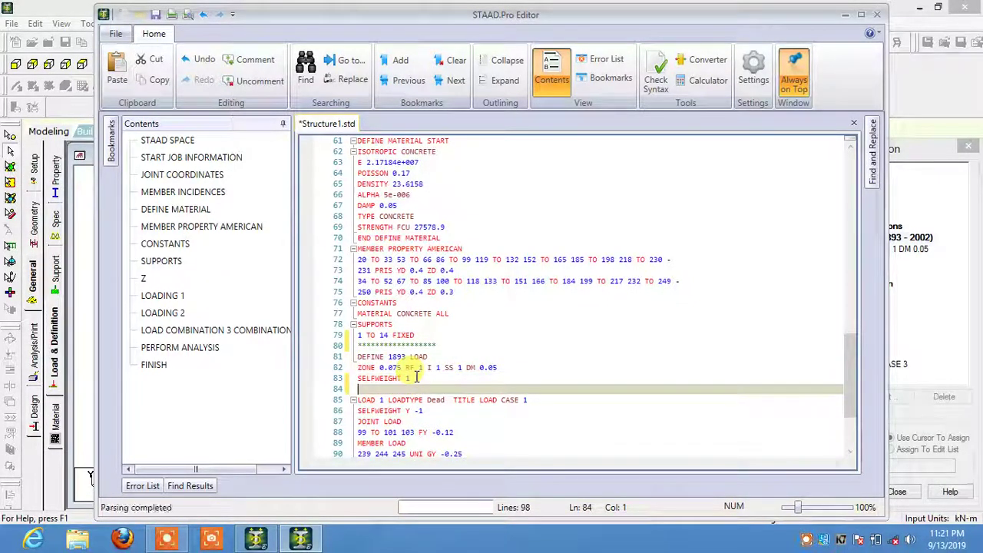
text(*******************)
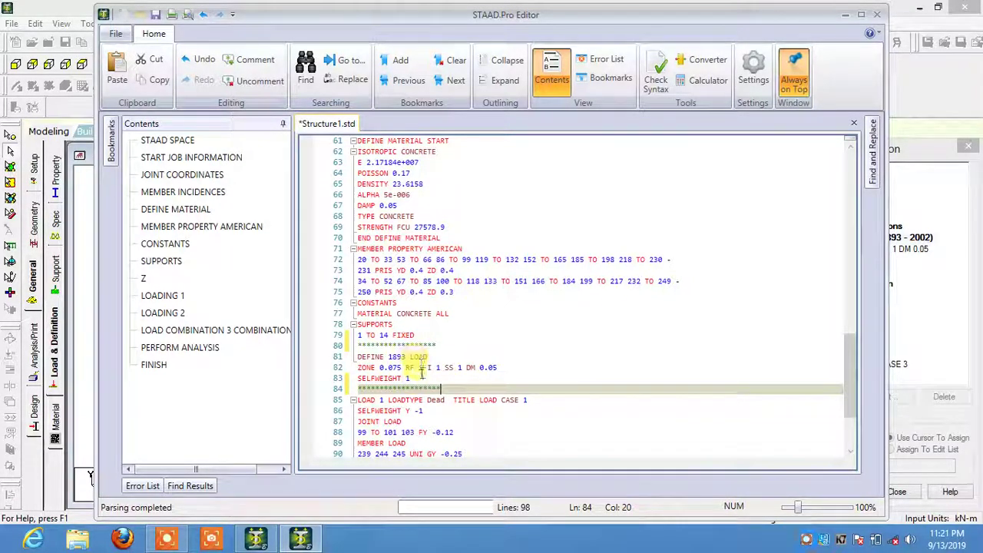
scroll(450, 319, down, 2)
scroll(451, 320, down, 1)
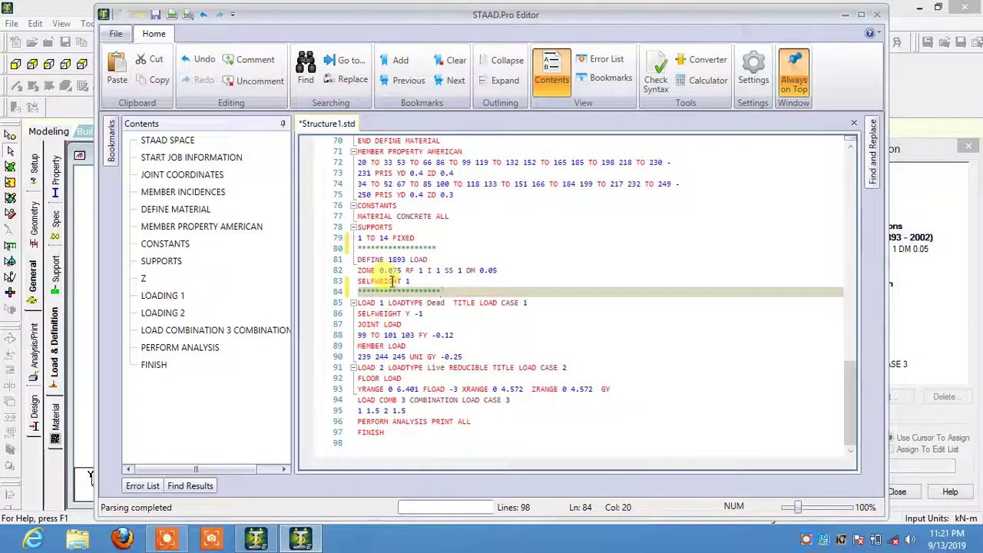
Paste Load Case 1's JOINT LOAD lines after SELFWEIGHT 1 and rename the header.
drag(359, 324, 446, 334)
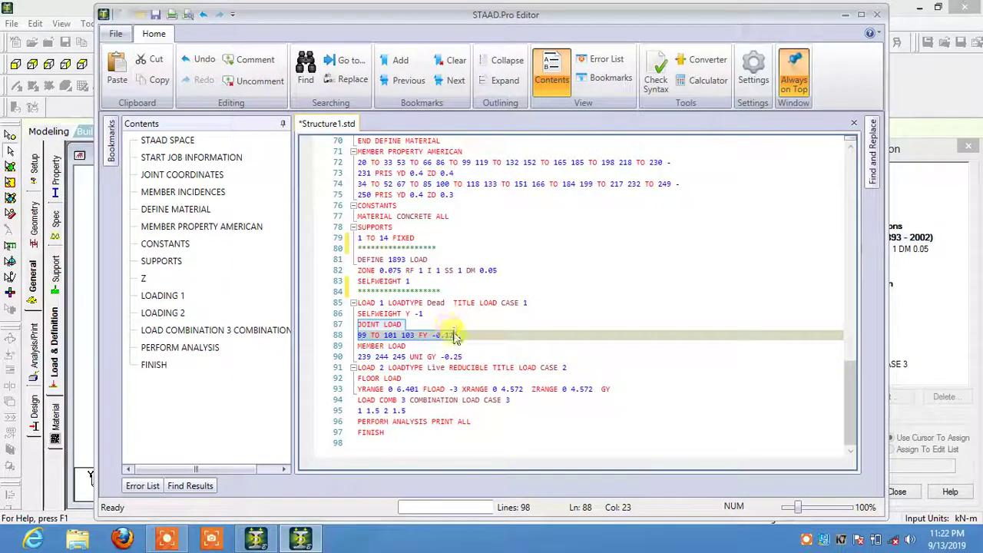
click(168, 81)
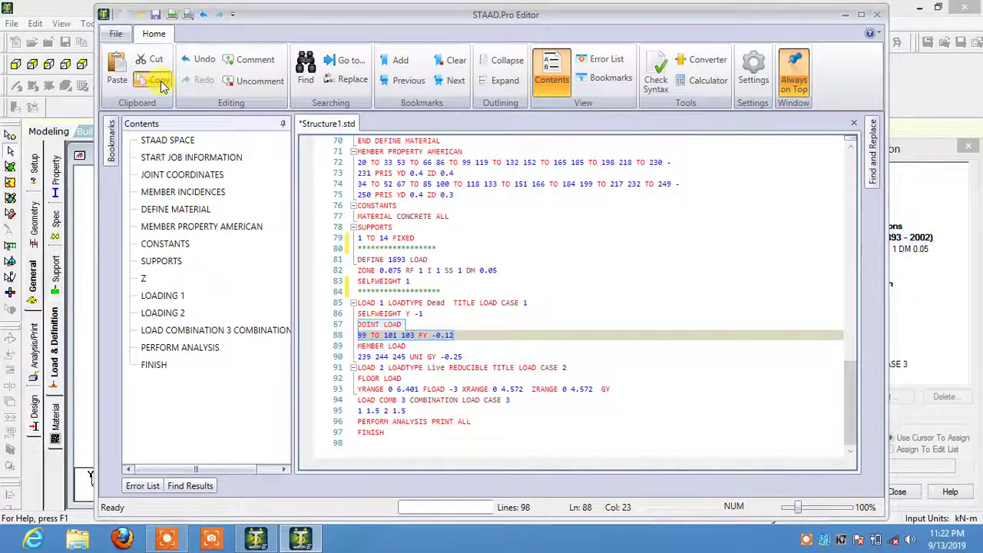
click(423, 281)
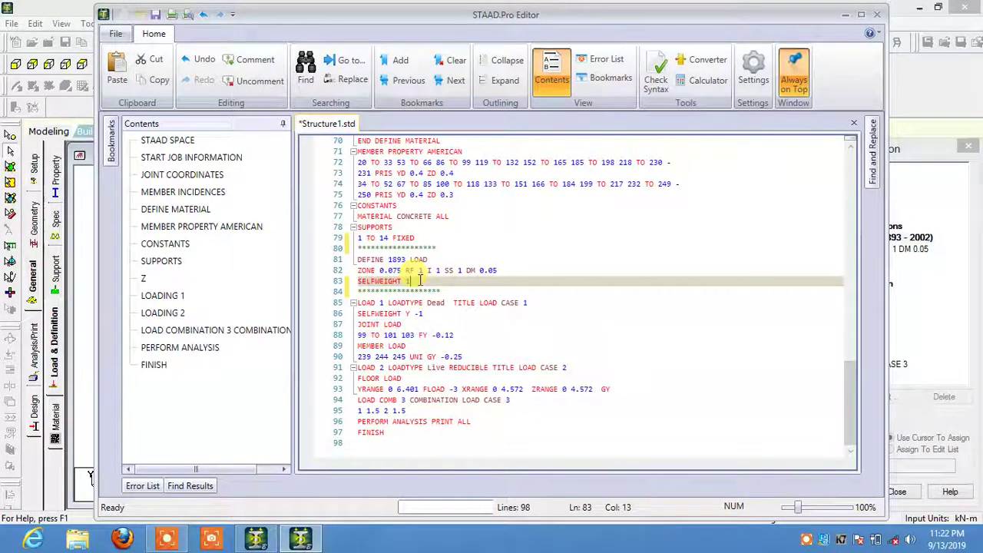
key(Return)
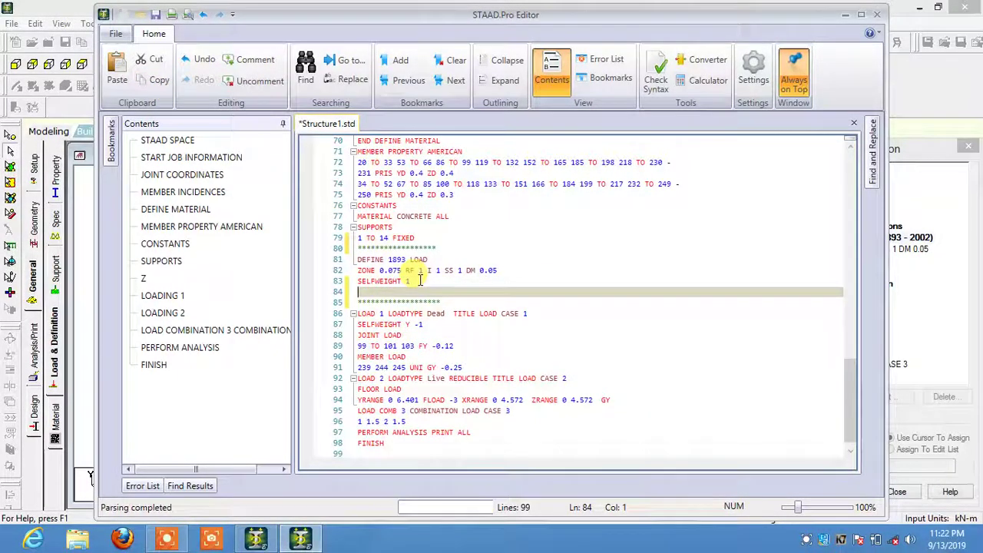
click(115, 74)
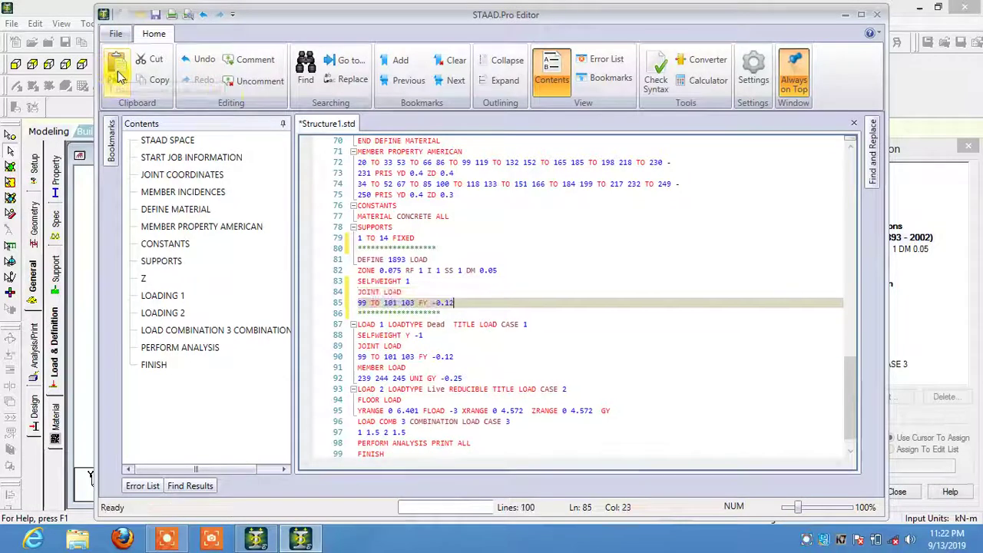
click(405, 292)
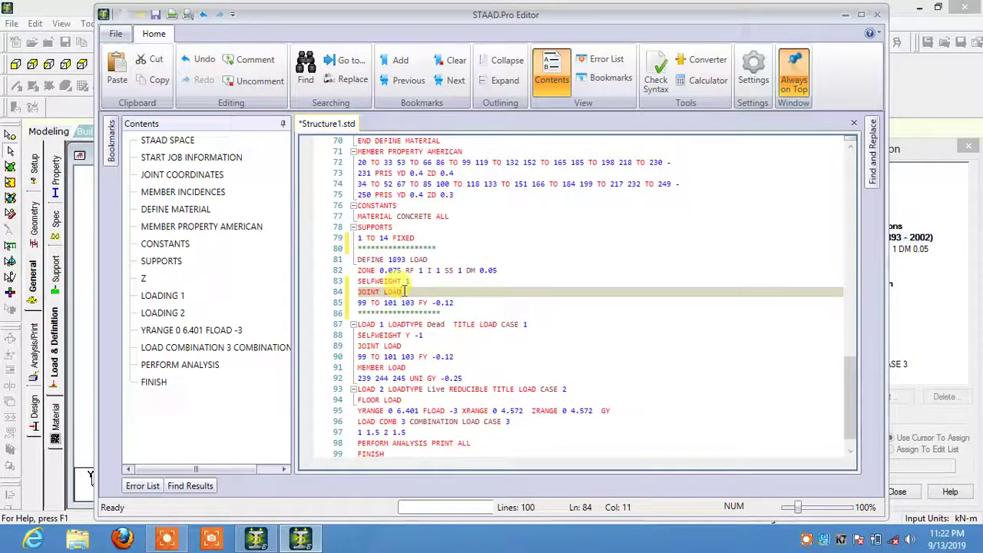
key(BackSpace)
key(BackSpace)
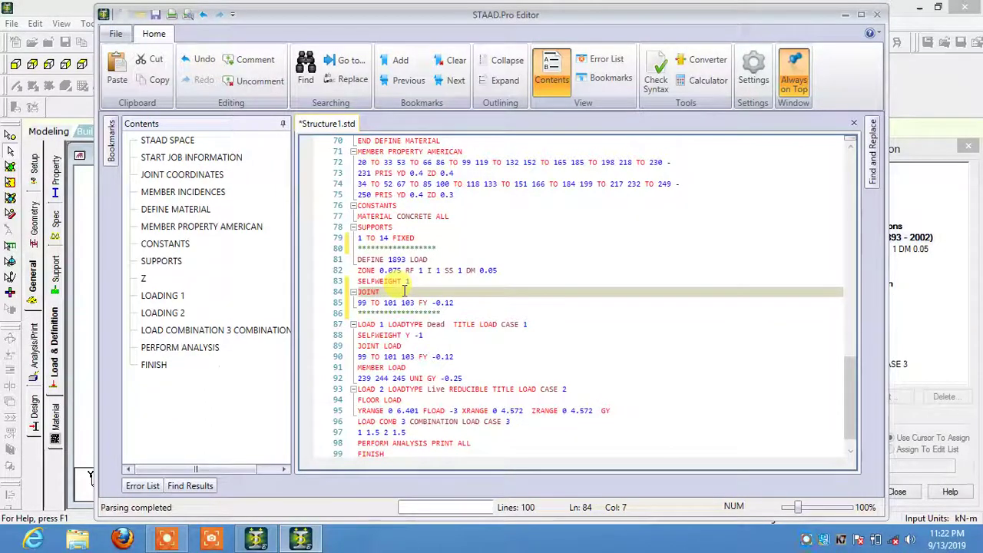
key(Caps_Lock)
text(LO)
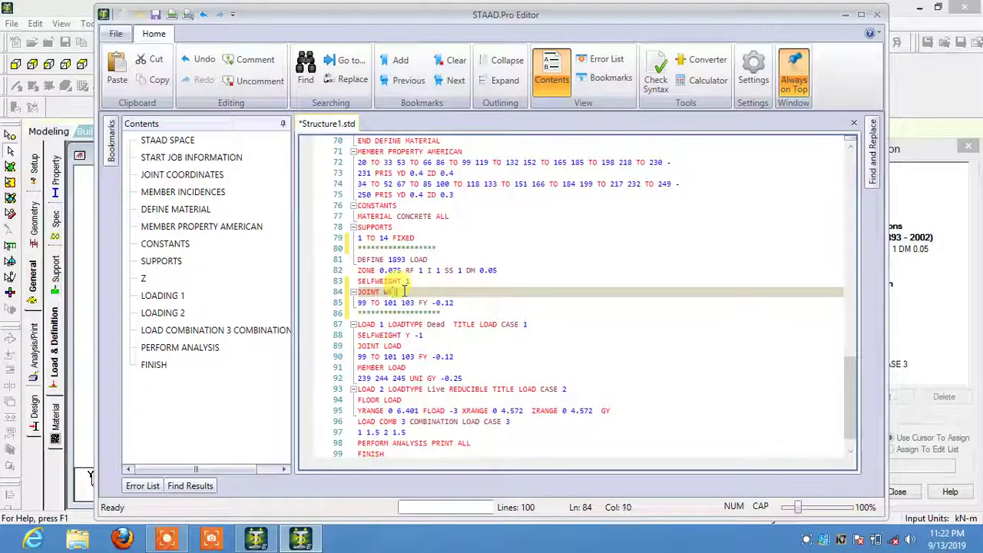
text(ADIN)
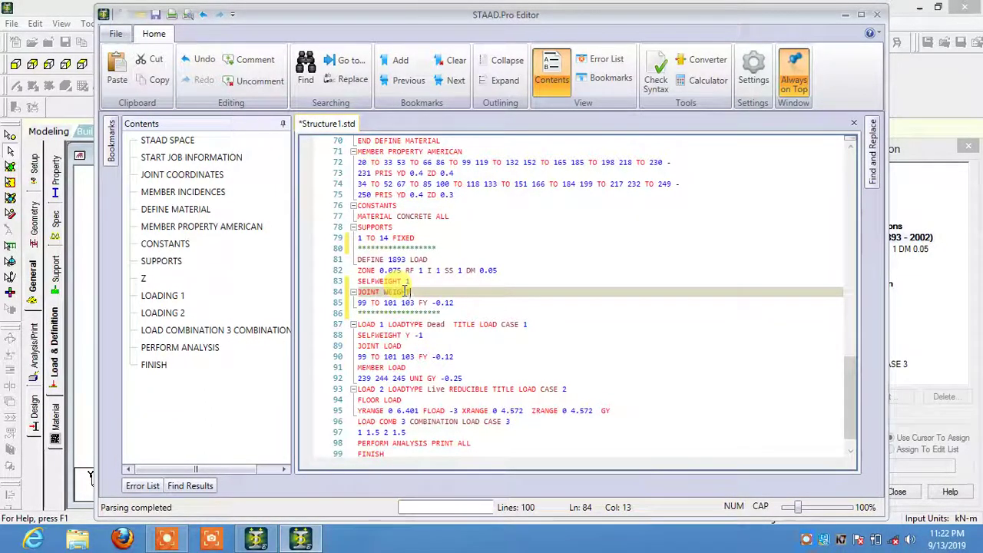
Edit the pasted line to read 99 TO 101 103 WEIGHT 0.12.
click(422, 301)
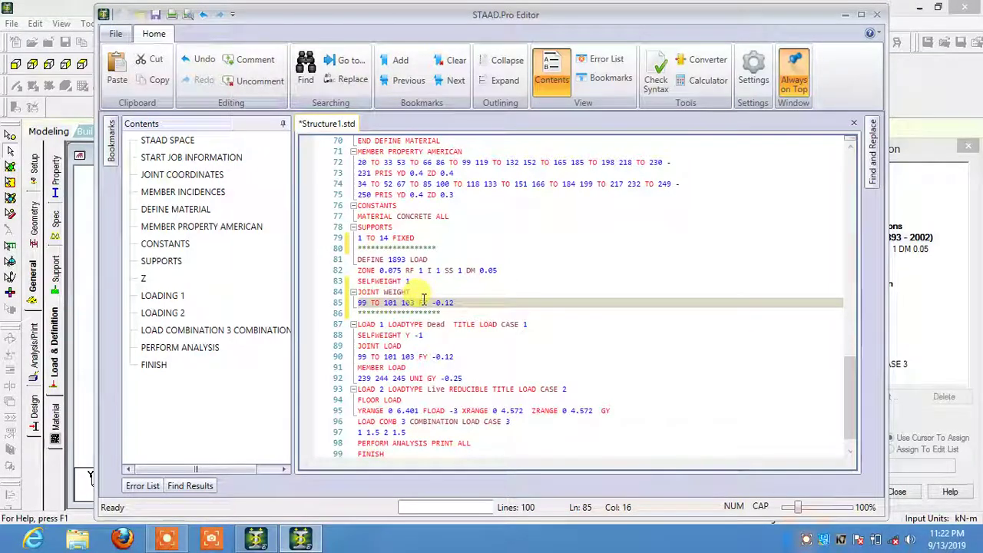
key(Delete)
key(BackSpace)
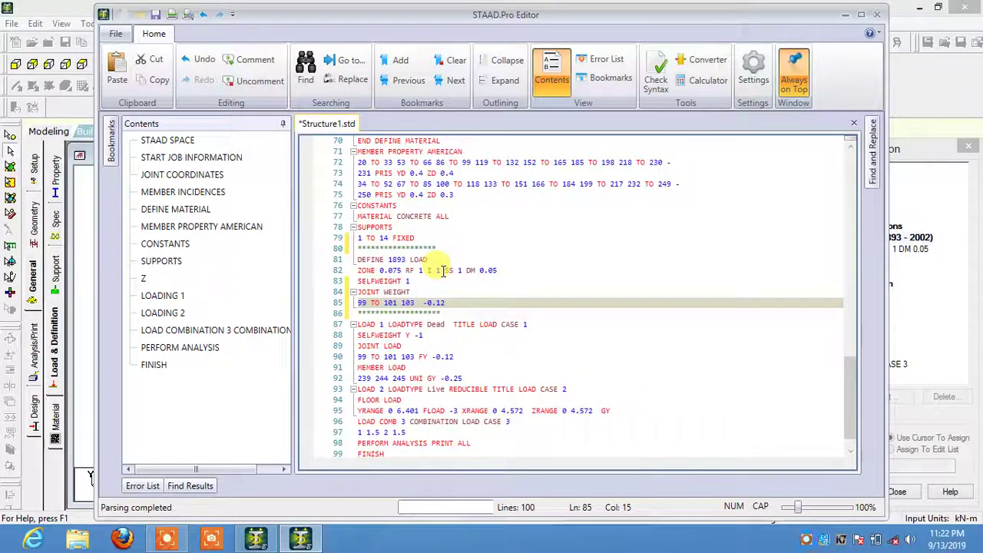
key(Delete)
key(Delete)
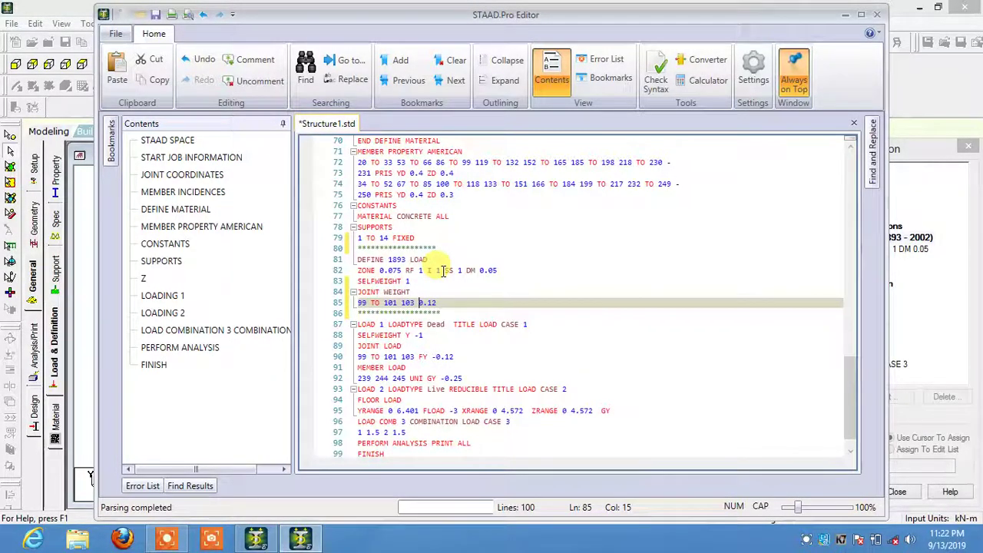
text(WE)
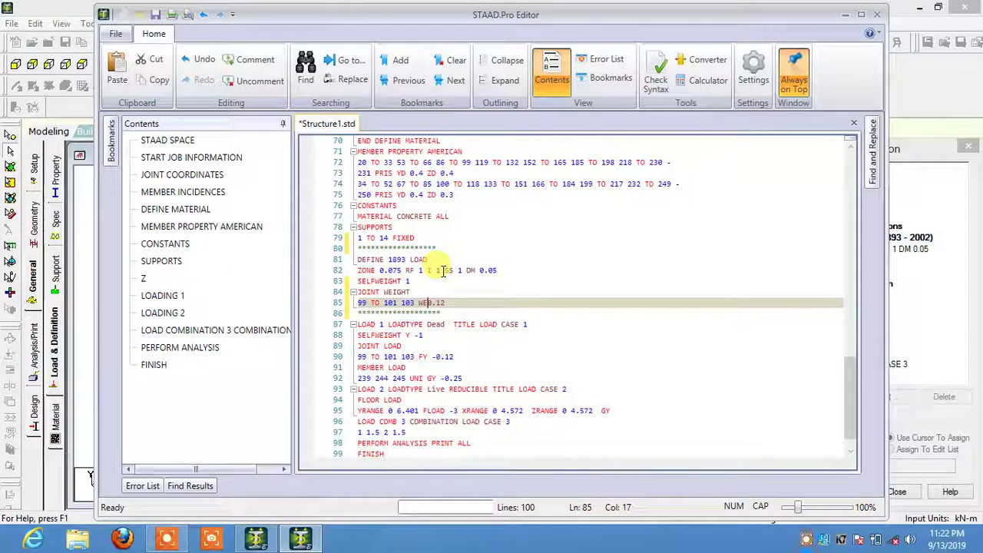
text(IGHT)
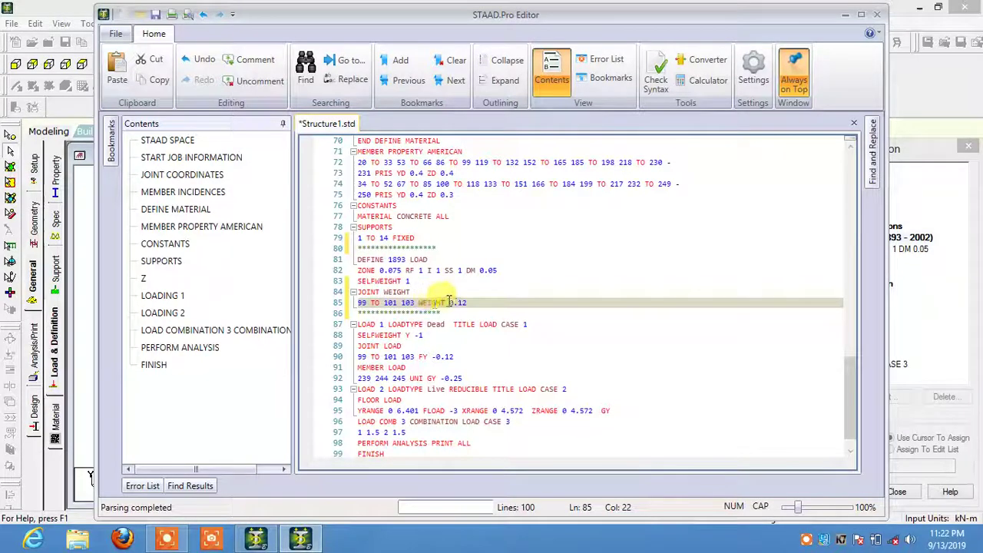
click(477, 302)
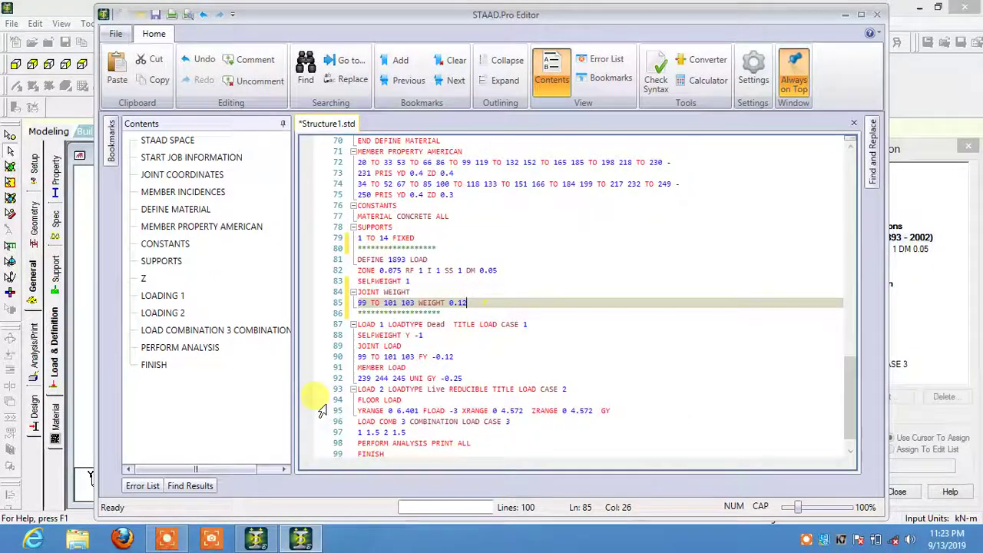
click(369, 367)
Copy load case 1's member load lines onto a new line below the JOINT WEIGHT entry.
drag(358, 367, 462, 377)
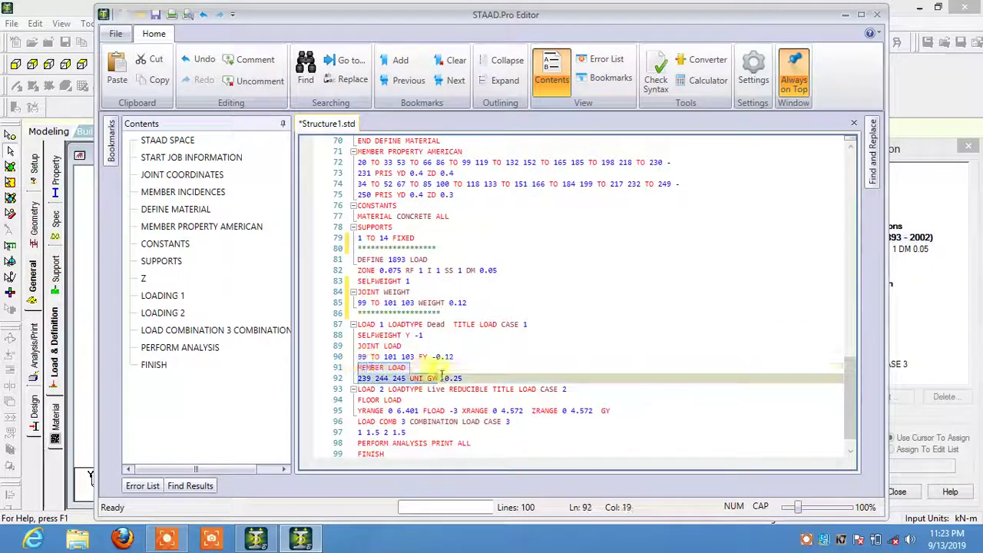
click(153, 80)
click(476, 295)
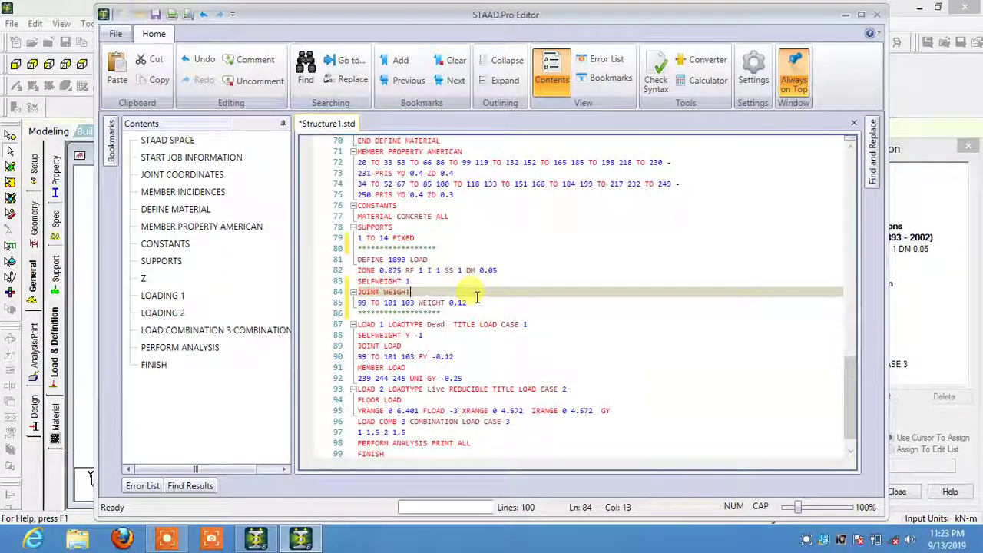
click(484, 302)
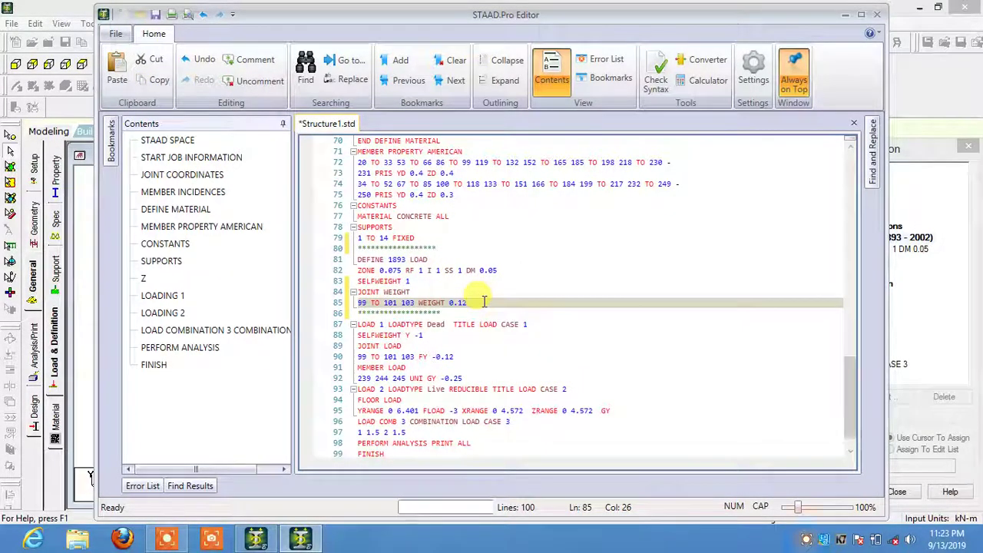
key(Return)
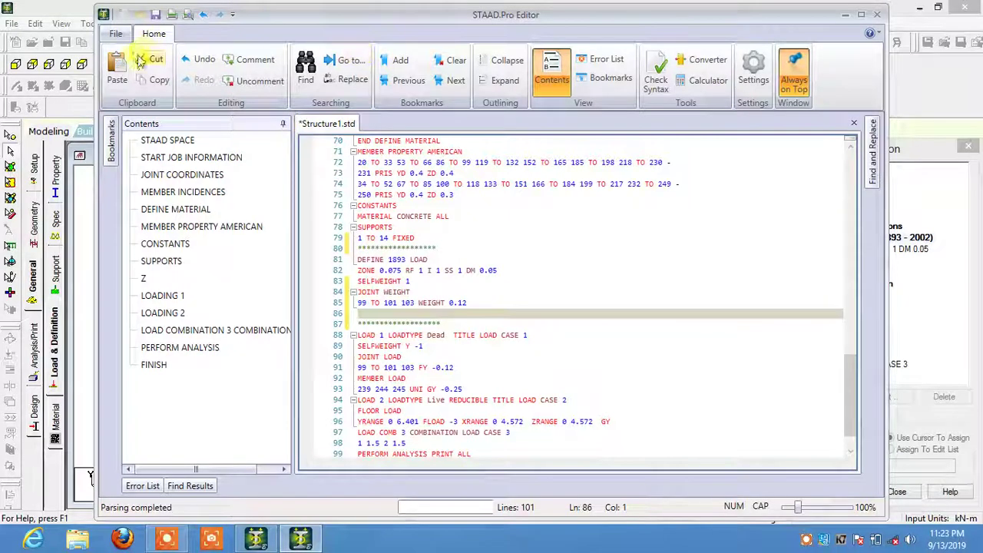
click(117, 66)
Change the pasted line to MEMBER WEIGHT 239 244 245 UNI 0.25, followed by a blank line.
click(407, 313)
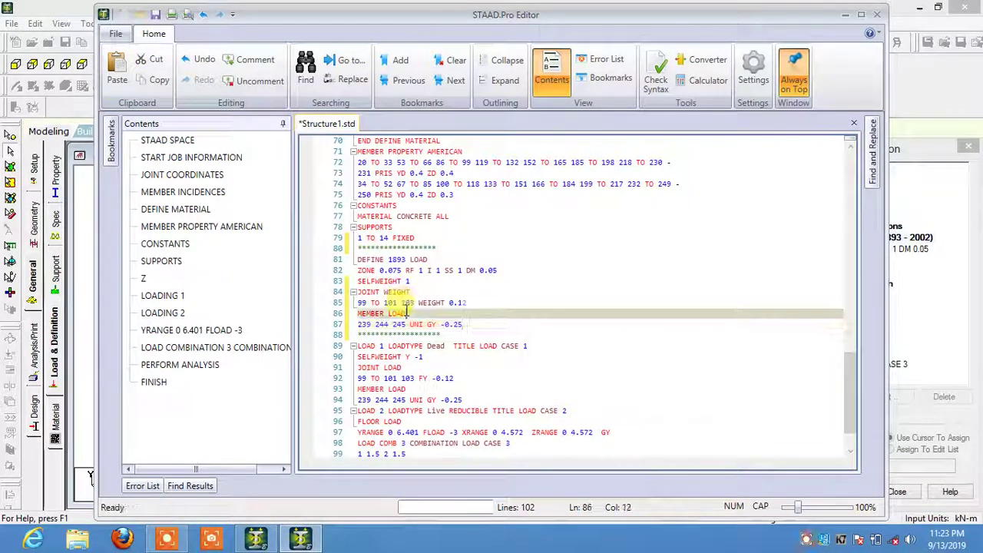
key(BackSpace)
key(BackSpace)
key(BackSpace)
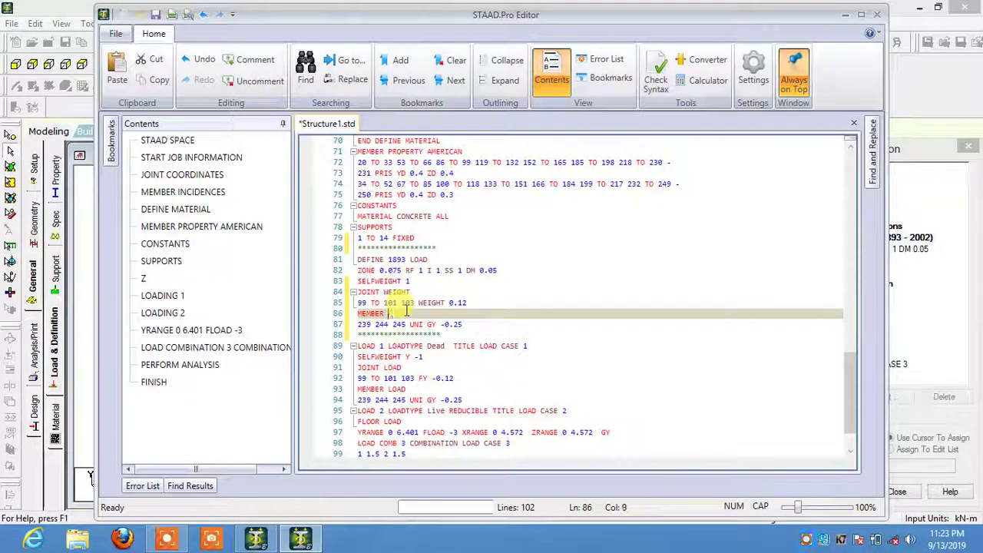
text(WE)
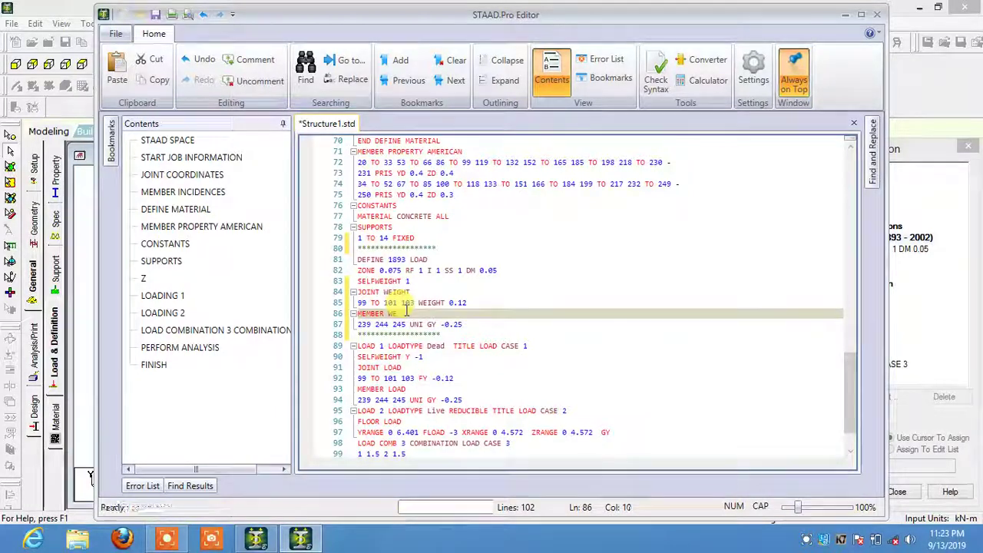
text(IGHT)
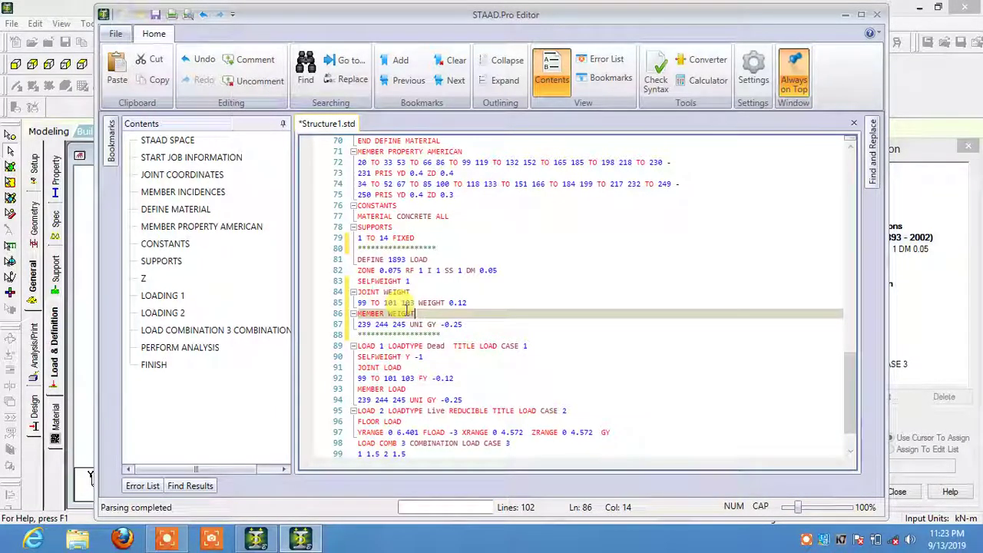
click(427, 324)
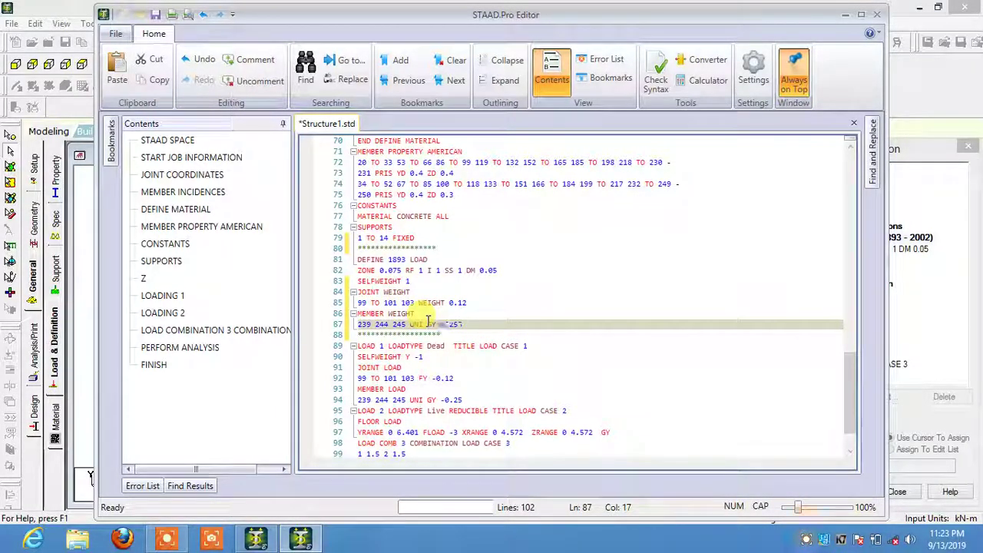
key(Delete)
key(Delete)
key(Delete)
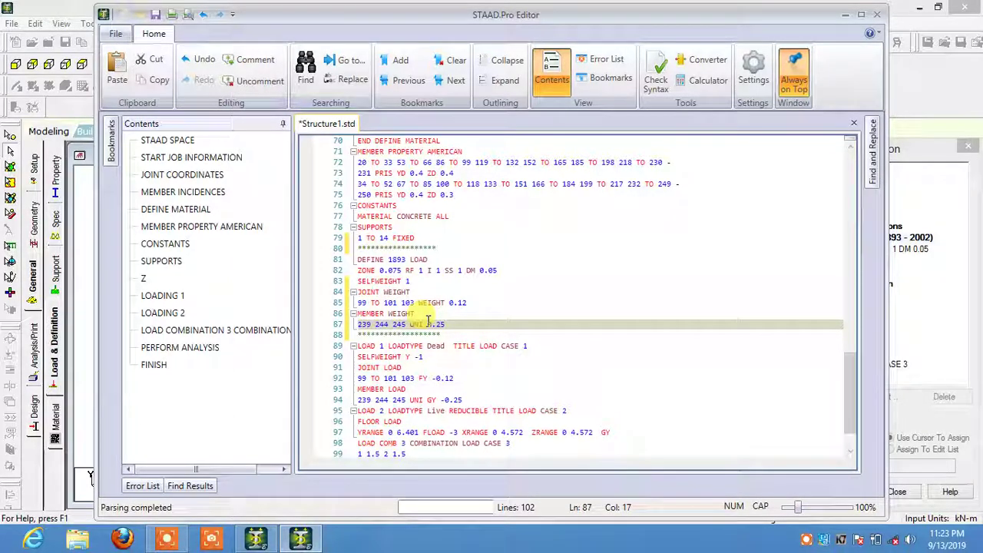
click(453, 324)
key(Return)
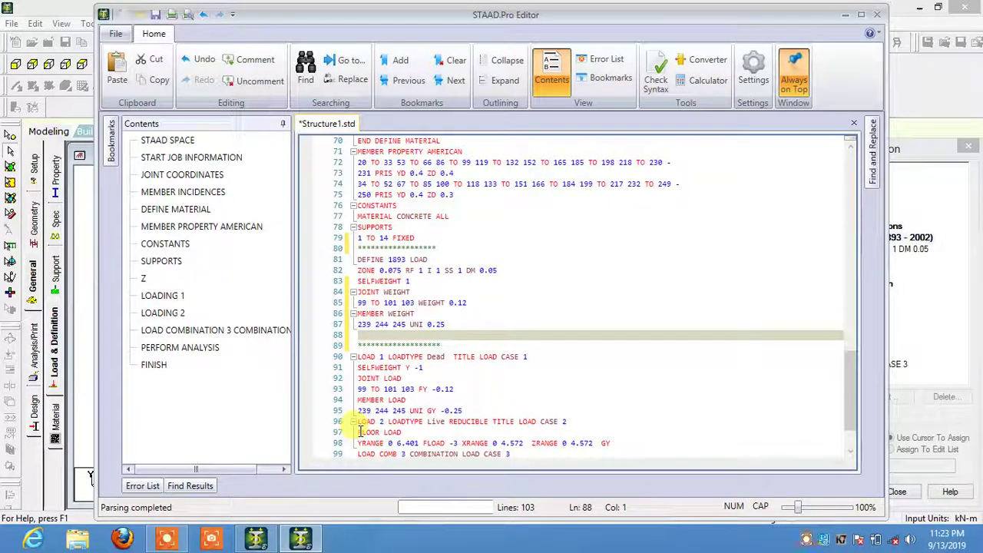
Copy load case 2's floor load lines onto empty line 88.
drag(357, 432, 614, 443)
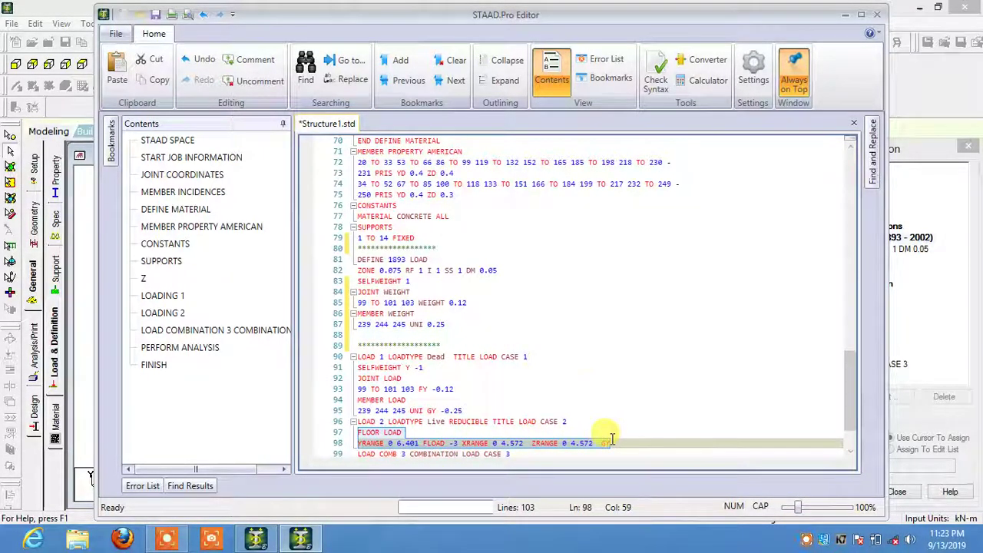
click(160, 81)
click(363, 330)
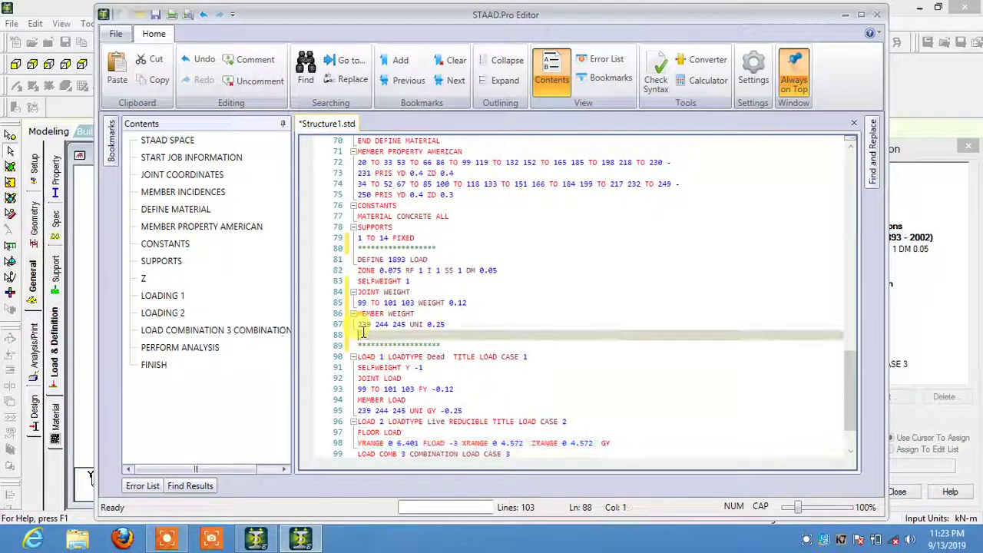
click(117, 69)
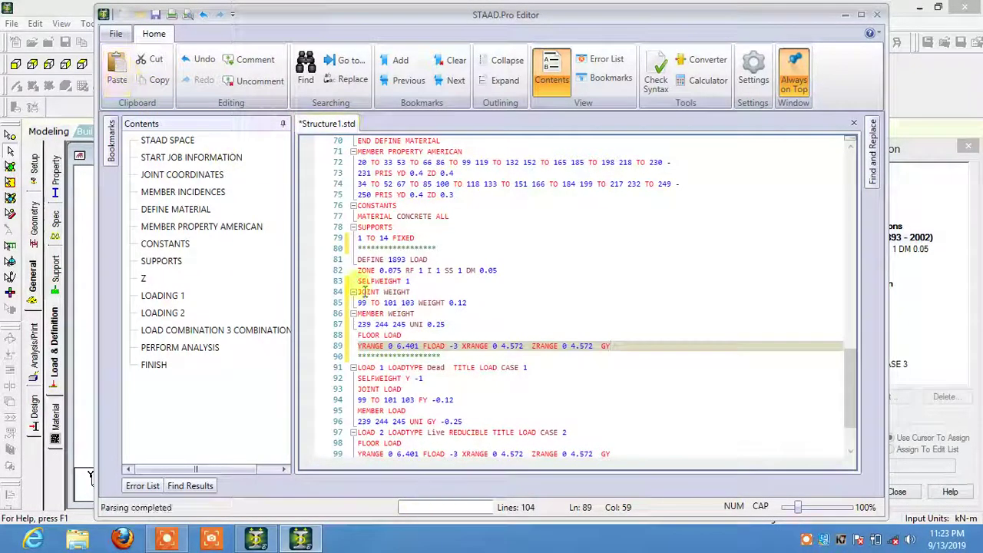
Rename the pasted entry to FLOOR WEIGHT with FLOAD 3 and no trailing GY.
click(404, 335)
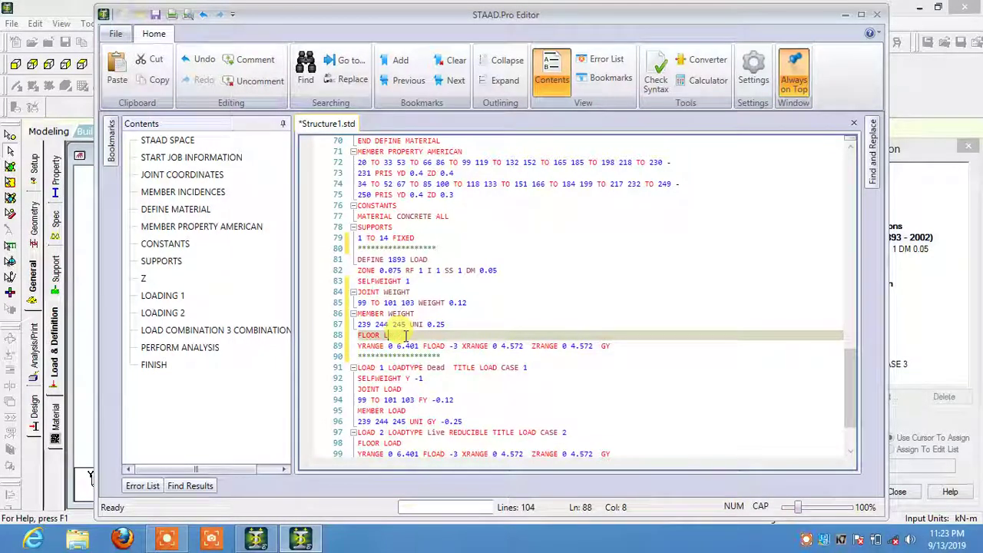
key(BackSpace)
text(WE)
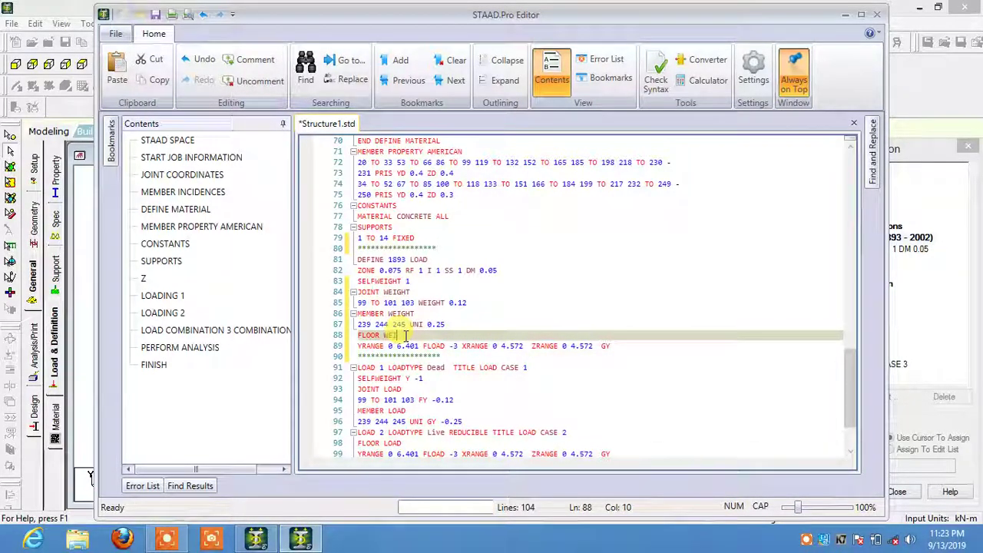
text(IGHT)
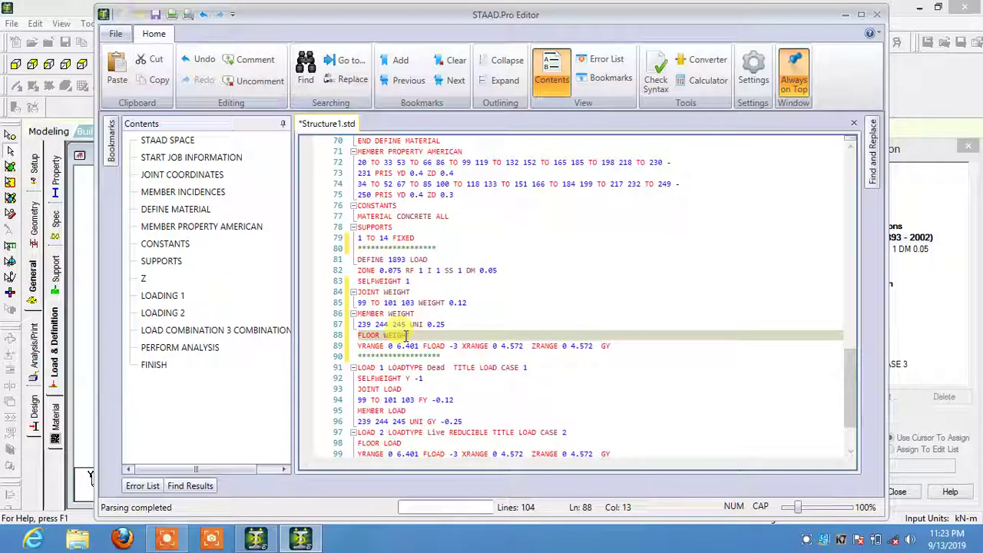
click(452, 345)
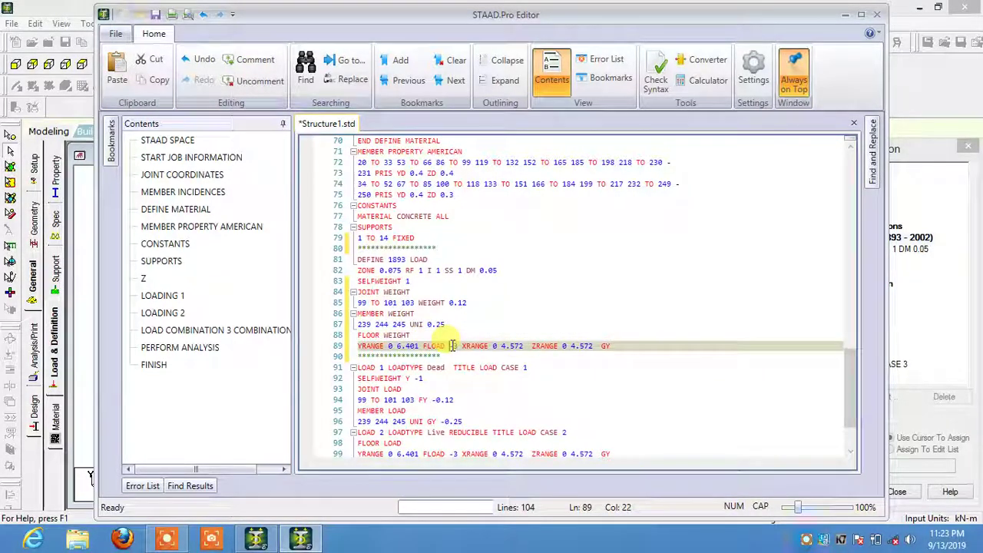
key(Delete)
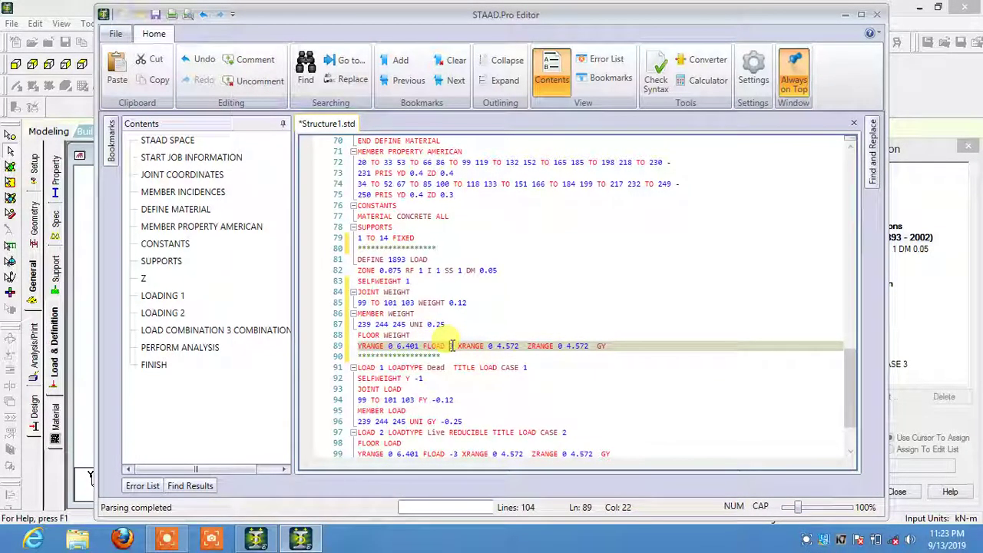
text(3)
click(606, 347)
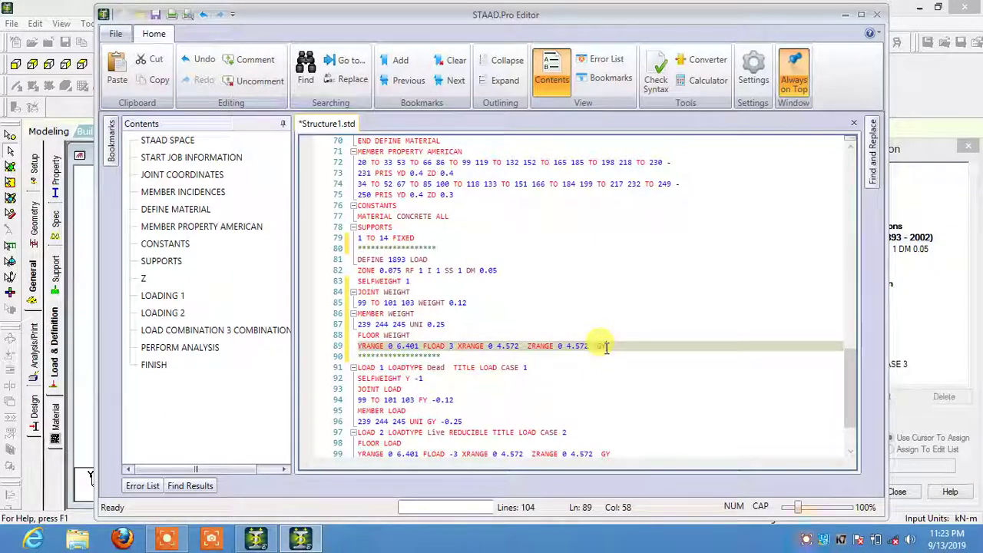
key(BackSpace)
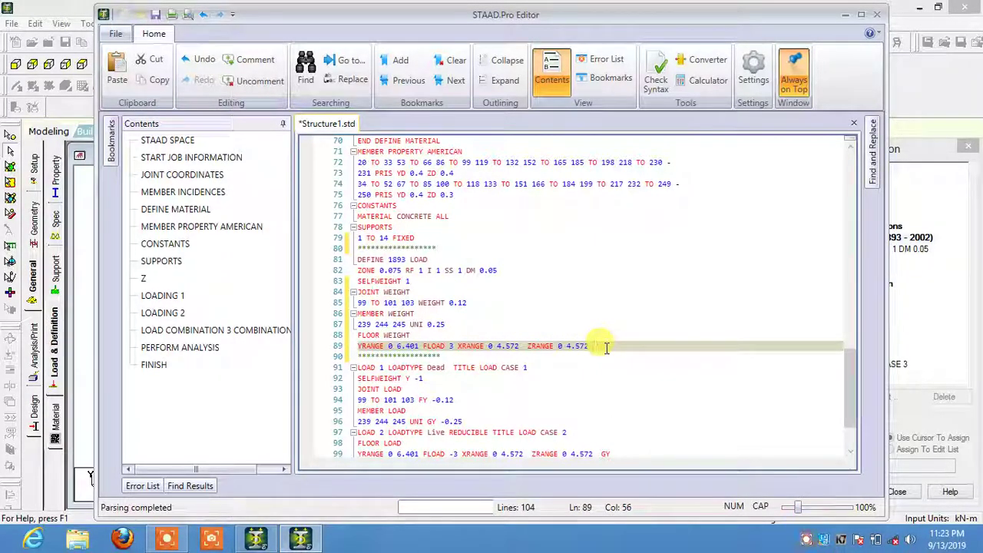
scroll(484, 371, down, 2)
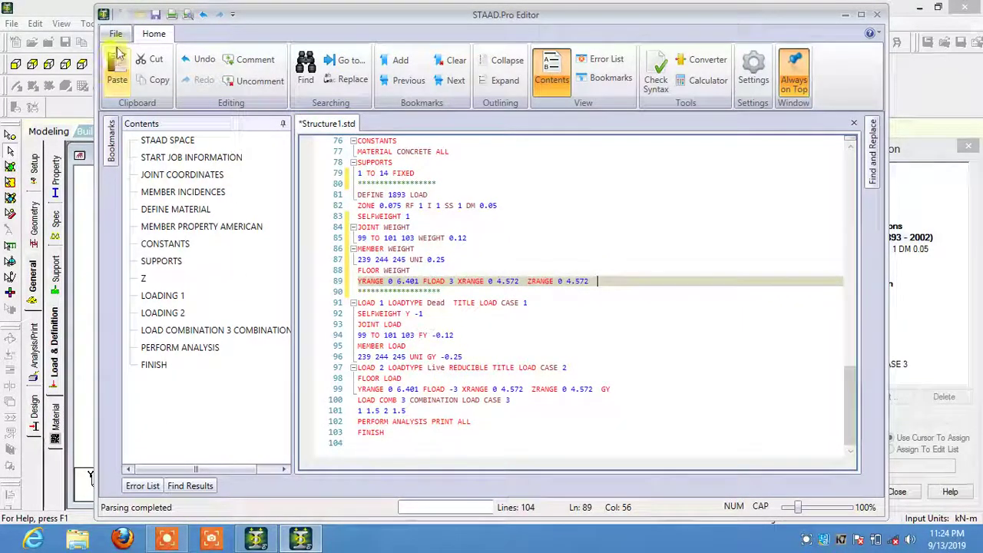
Save the input file, close the editor and expand load cases 1 and 2.
click(156, 16)
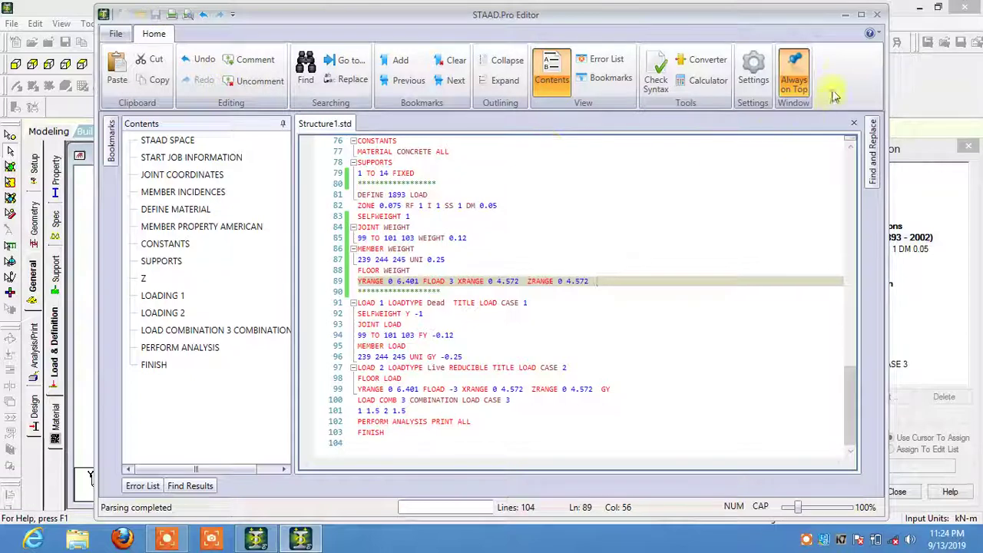
click(878, 14)
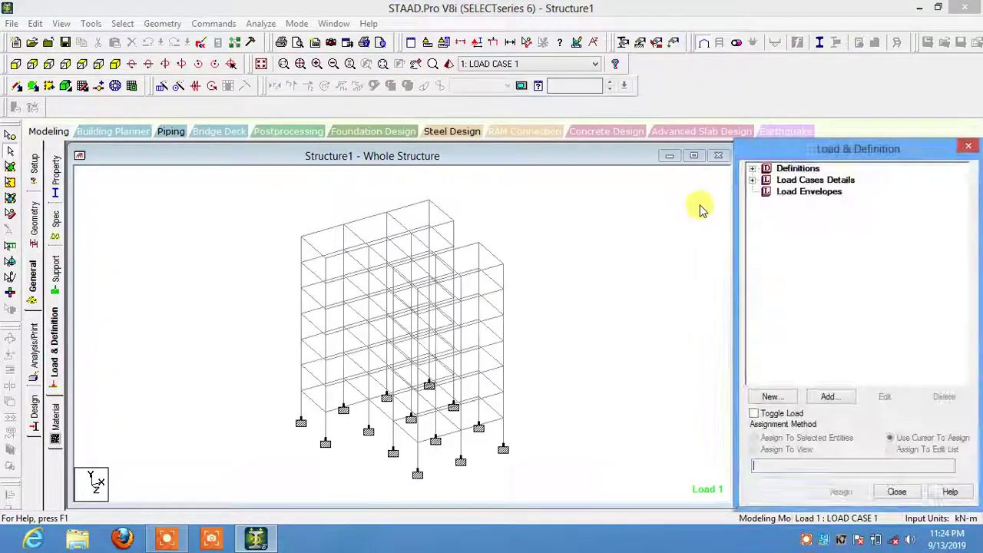
click(754, 181)
click(766, 191)
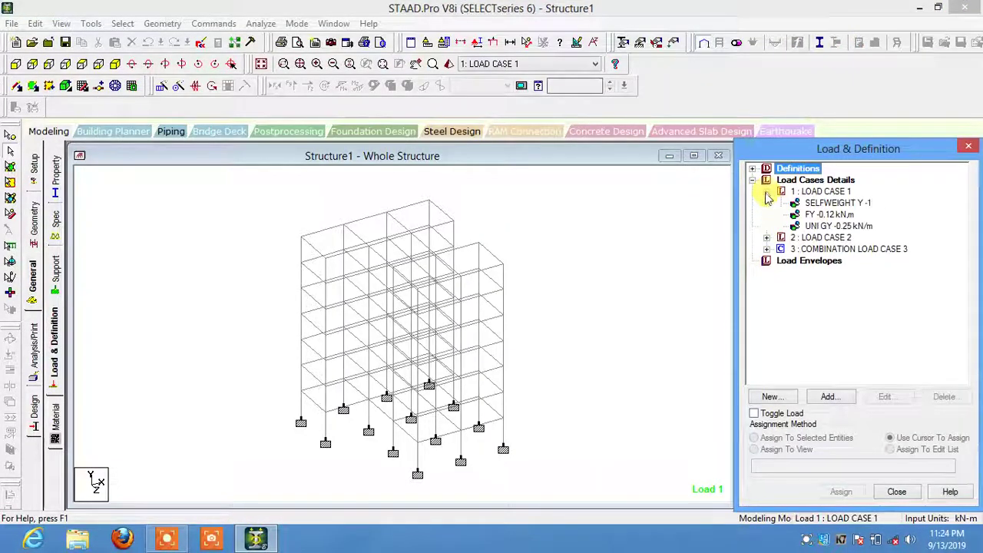
click(766, 237)
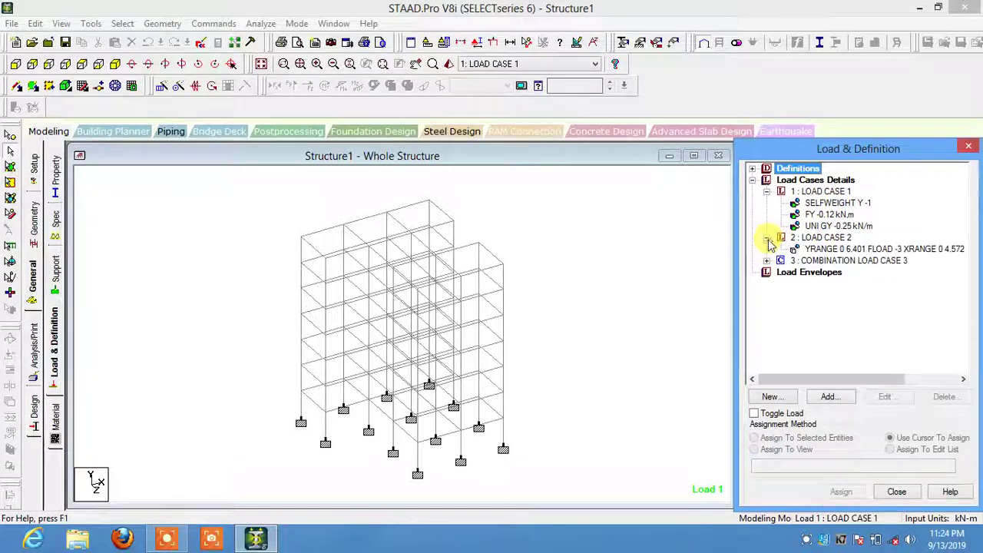
Expand Definitions, the 1893 seismic definition and ZONE to show SELFWEIGHT 1 and the weight items.
click(752, 168)
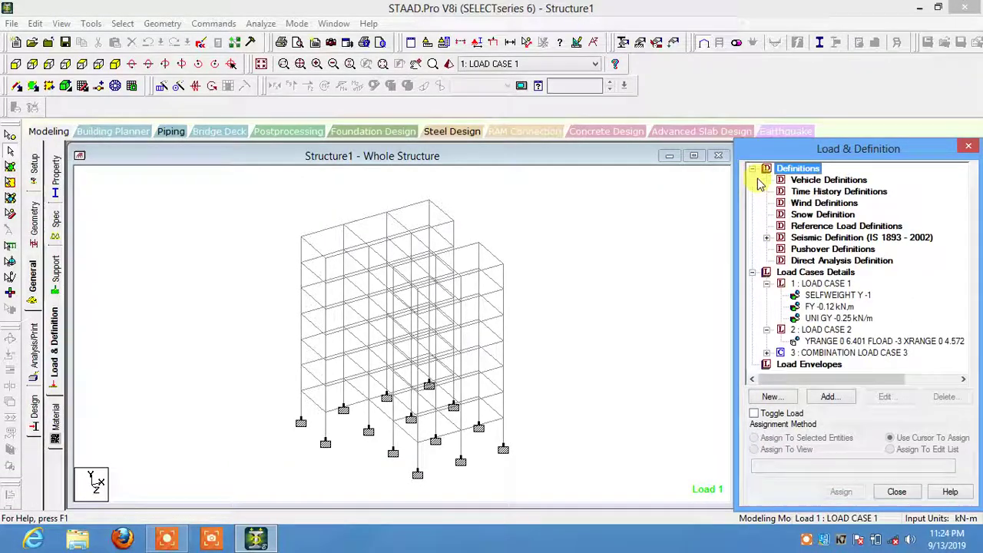
click(766, 237)
click(781, 250)
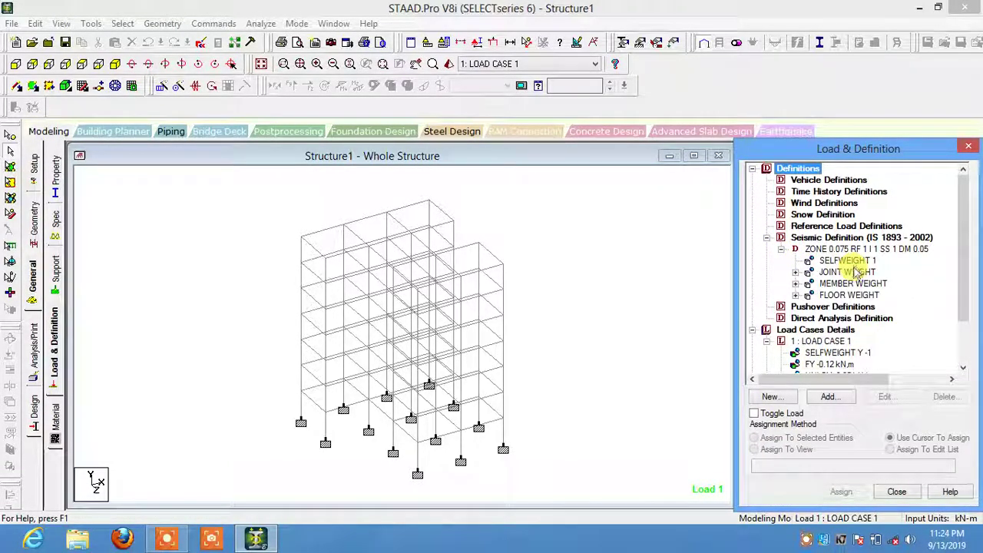
click(846, 261)
drag(959, 244, 959, 265)
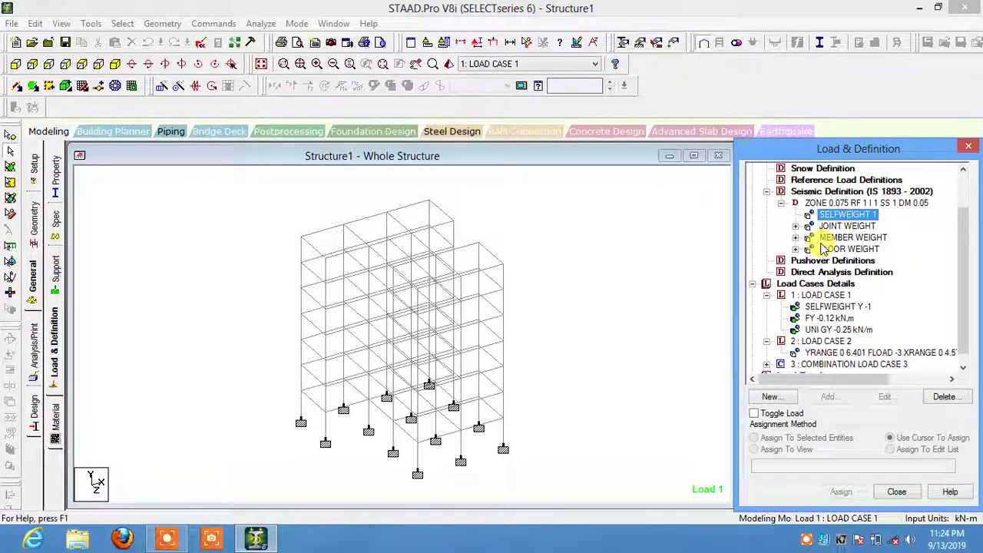
Add seismic load case 4 titled EQX.
click(810, 284)
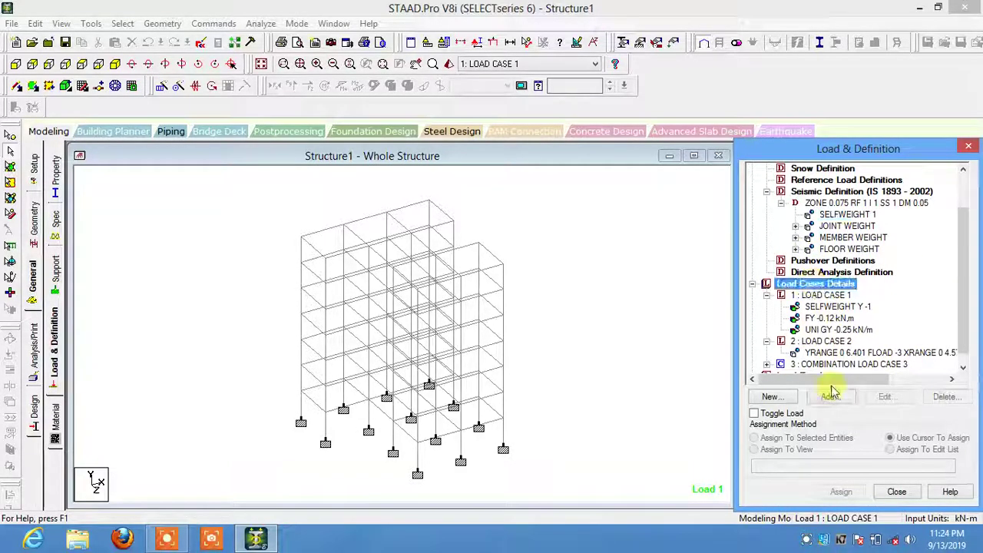
click(828, 396)
click(579, 187)
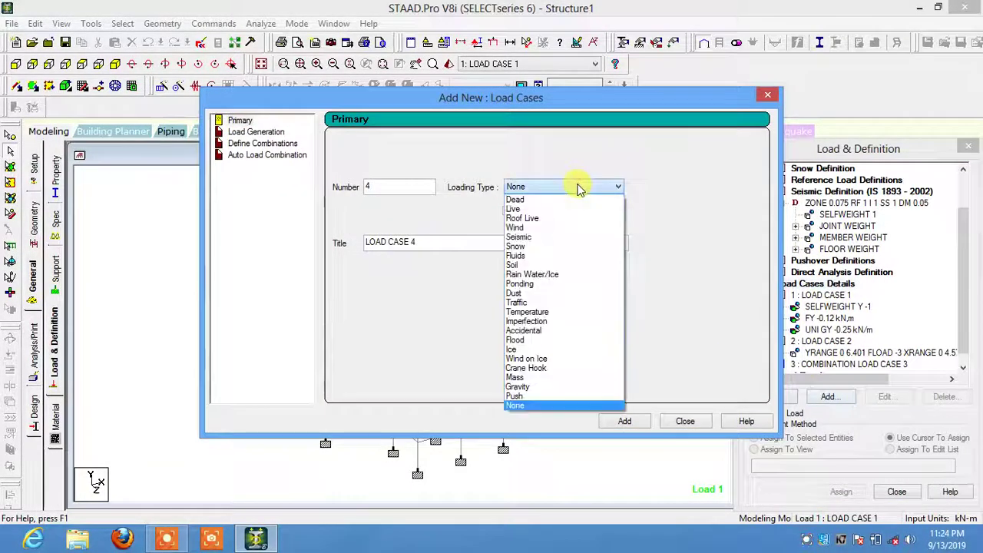
click(538, 237)
drag(527, 240, 369, 256)
text(LEQ)
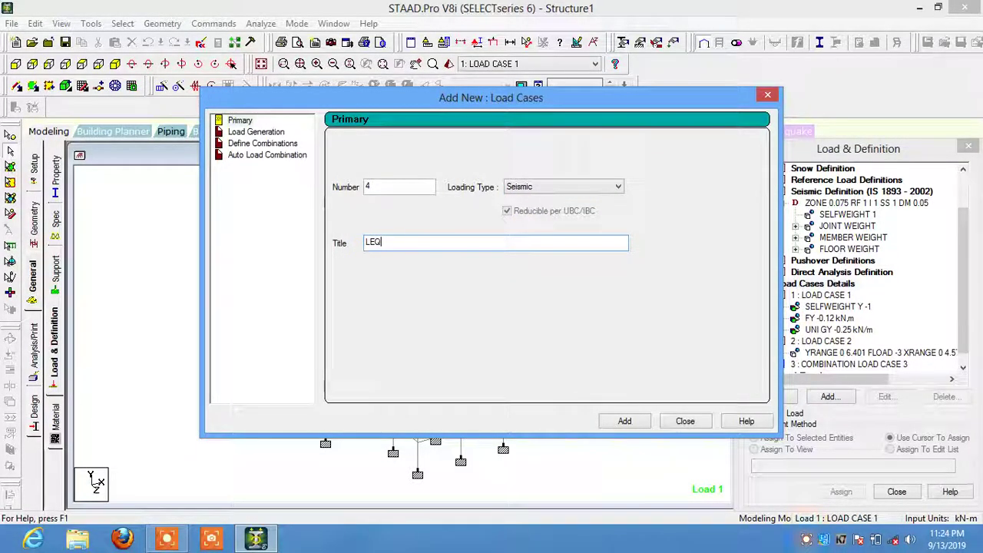
key(BackSpace)
key(BackSpace)
key(BackSpace)
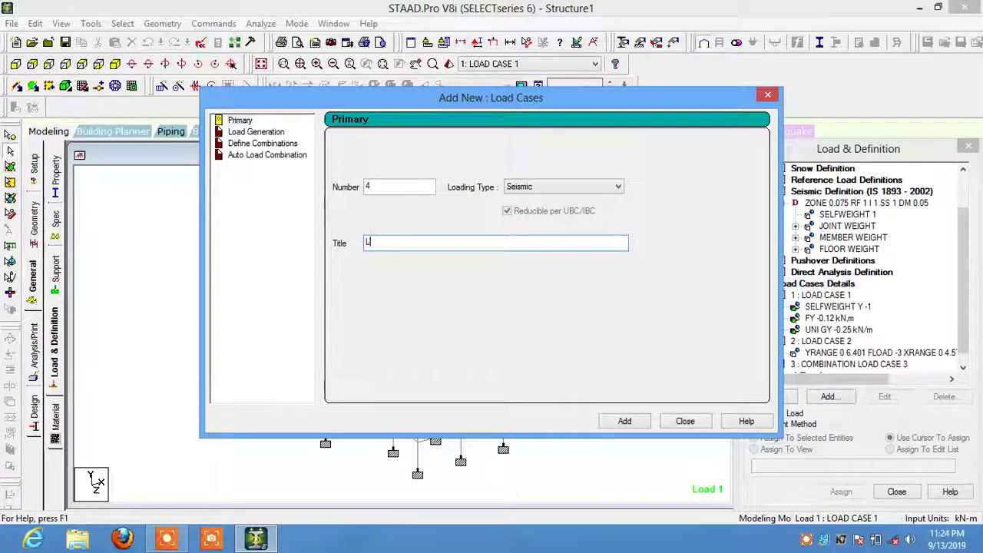
key(BackSpace)
text(EQX)
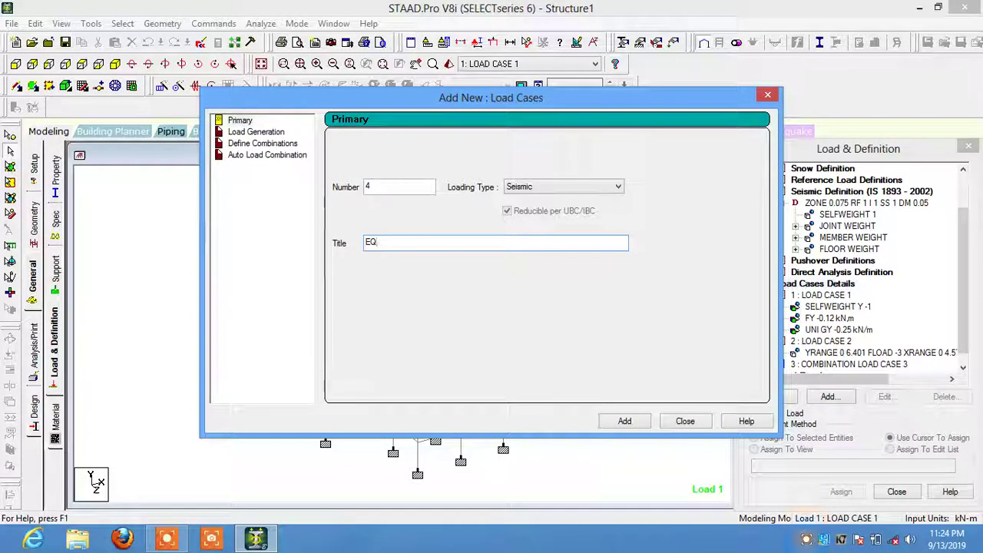
key(Return)
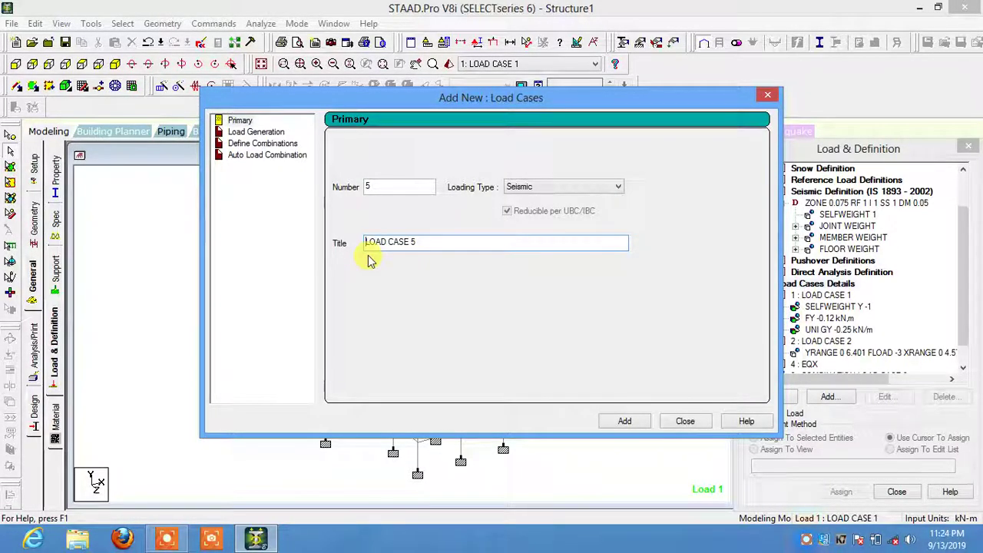
Add seismic load case 5 titled EQZ, then begin adding load items to EQX.
key(shift+Home)
key(BackSpace)
text(EQ)
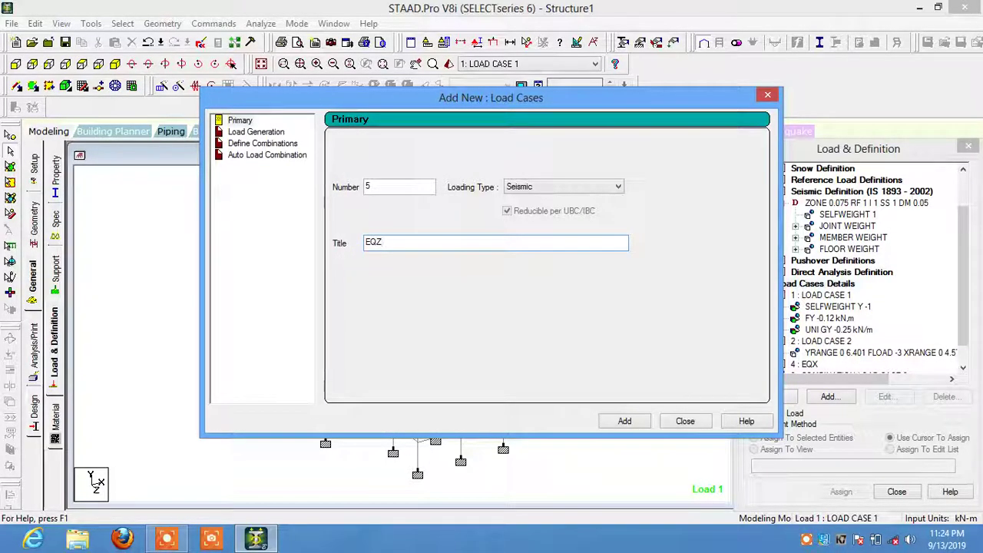
key(Return)
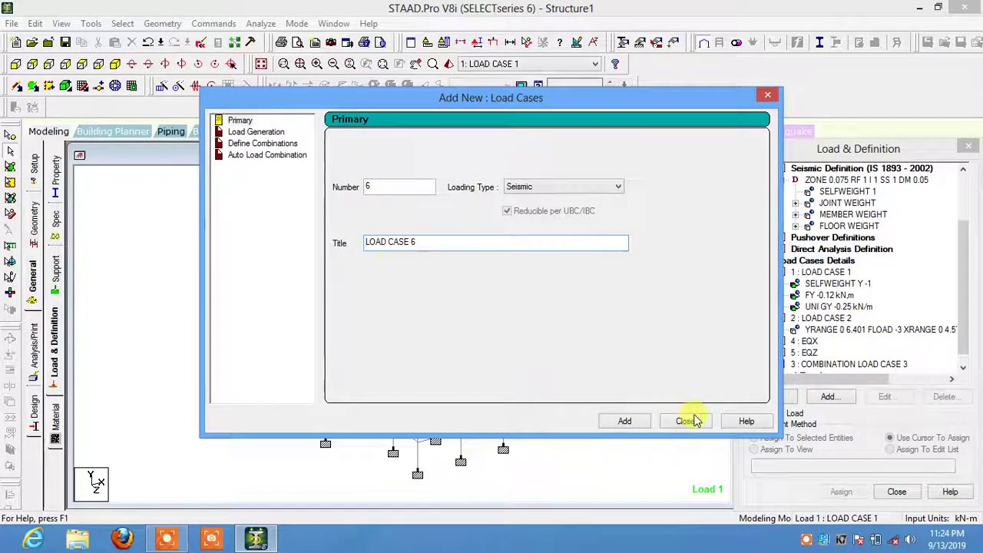
click(685, 421)
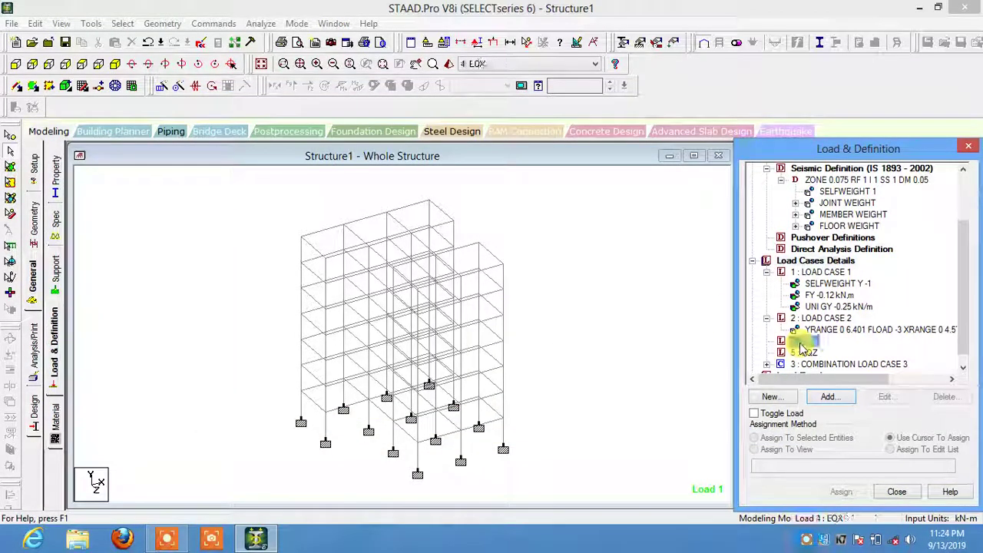
click(805, 341)
click(827, 397)
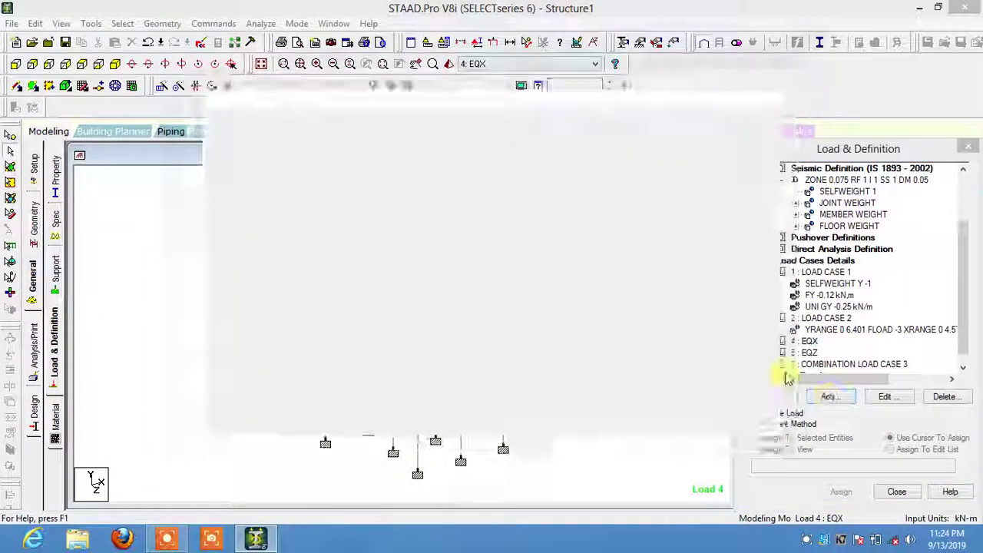
Give EQX a 1893 seismic load in the X direction with factor 1.
click(190, 183)
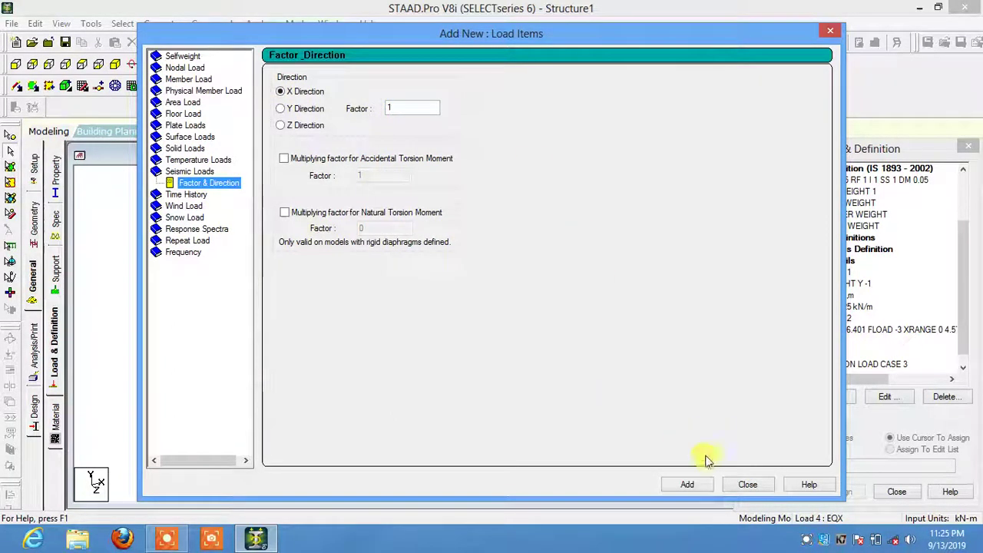
click(689, 484)
click(736, 486)
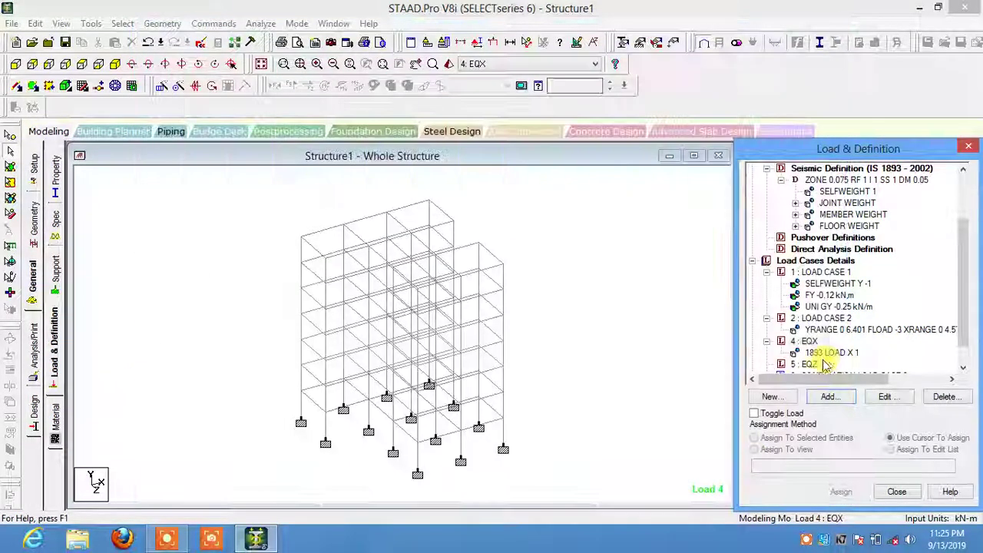
Give EQZ a 1893 seismic load in the Z direction with factor 1 and check both cases.
click(806, 362)
click(819, 400)
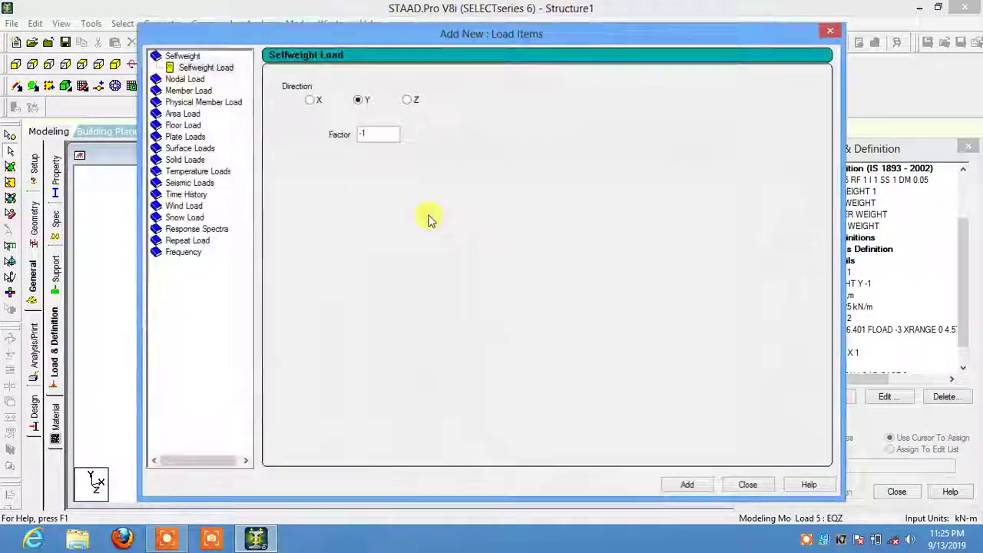
click(193, 183)
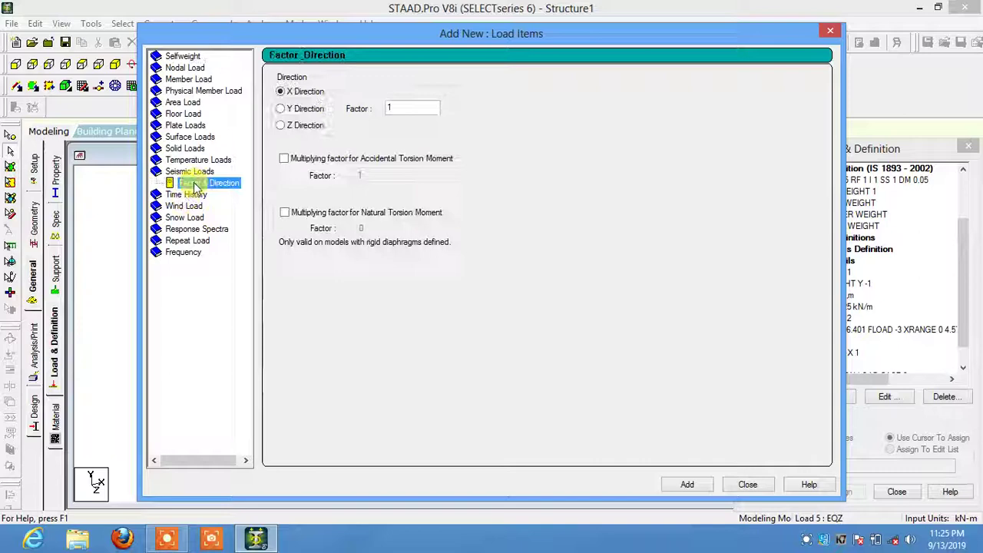
click(281, 125)
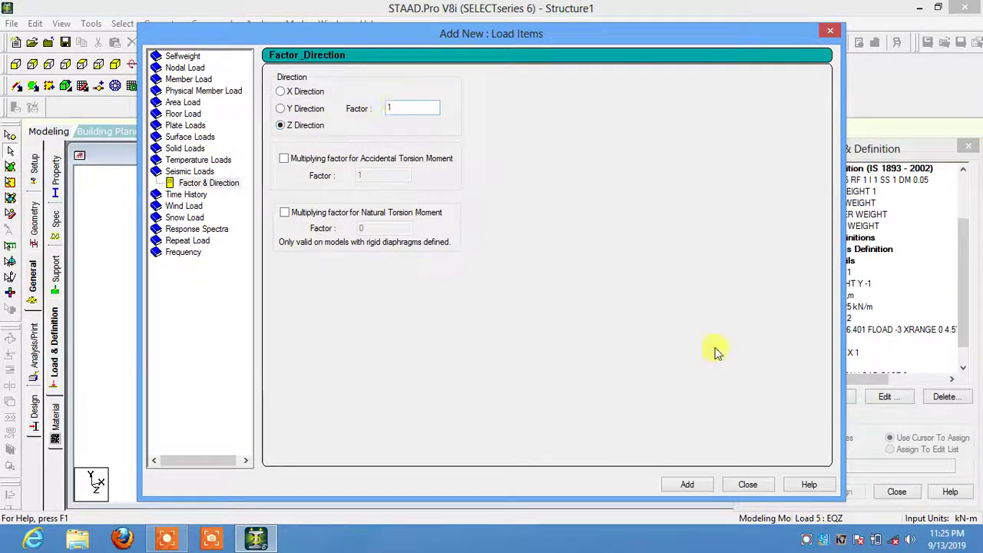
click(706, 486)
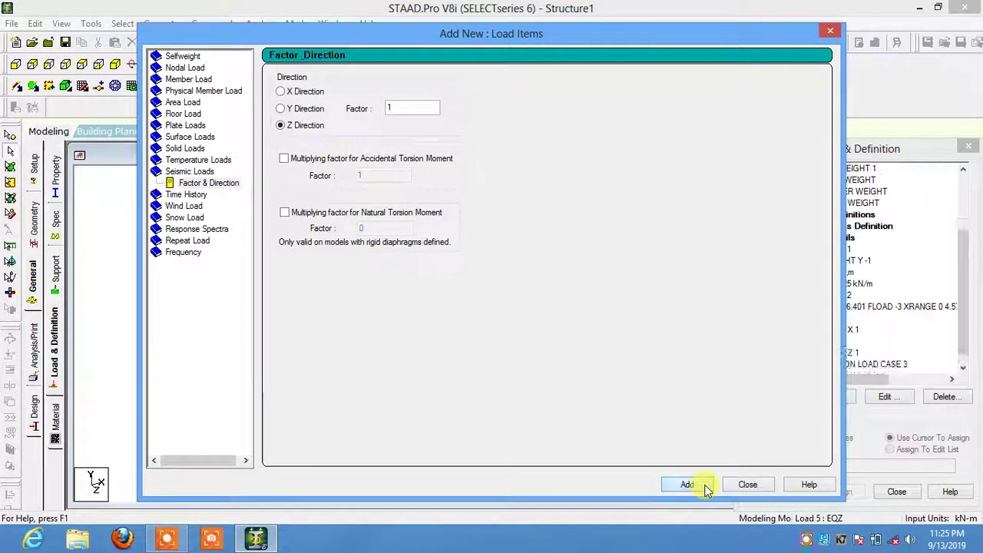
click(743, 485)
drag(964, 267, 957, 322)
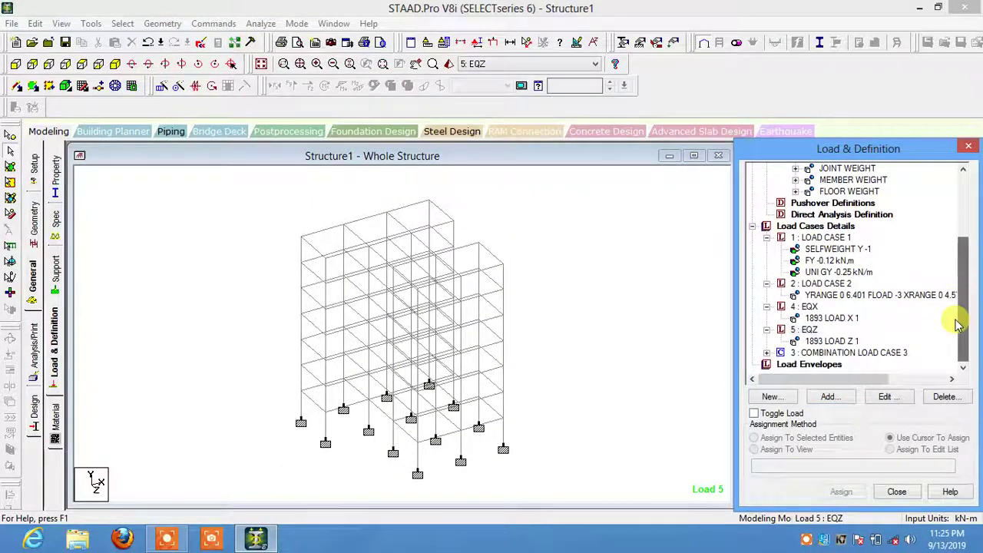
click(811, 307)
click(810, 330)
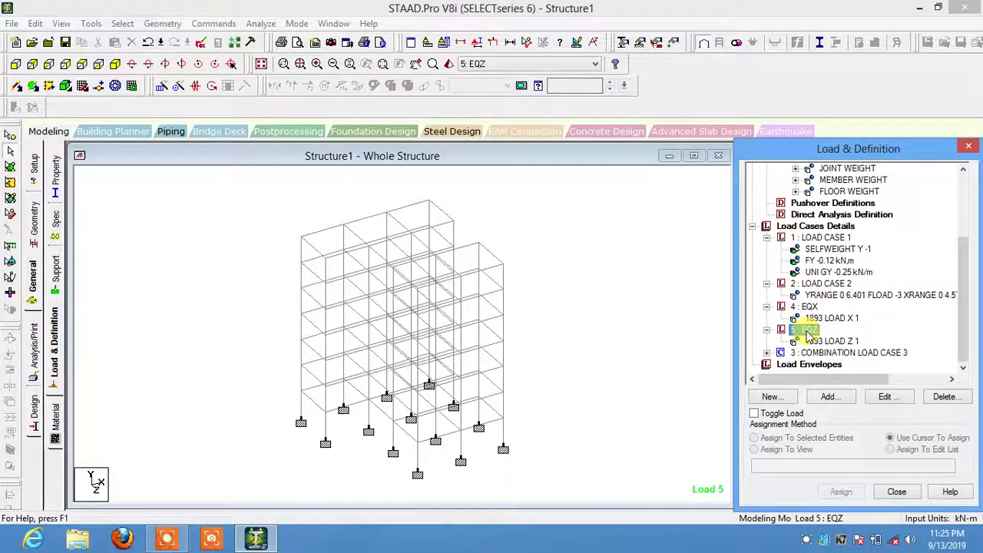
Save and reopen Structure1.std as text, then select the LOAD 4 EQX and LOAD 5 EQZ lines.
click(200, 43)
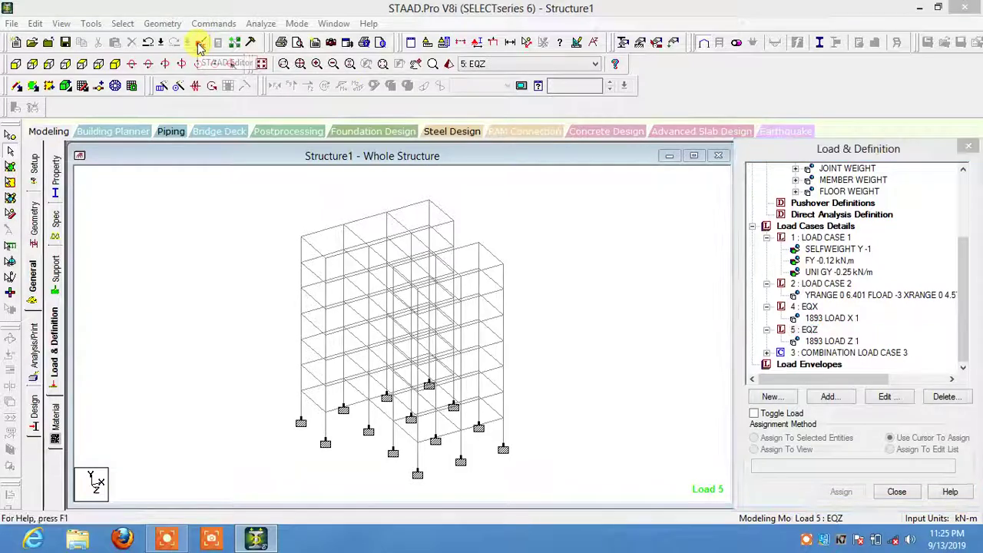
click(415, 295)
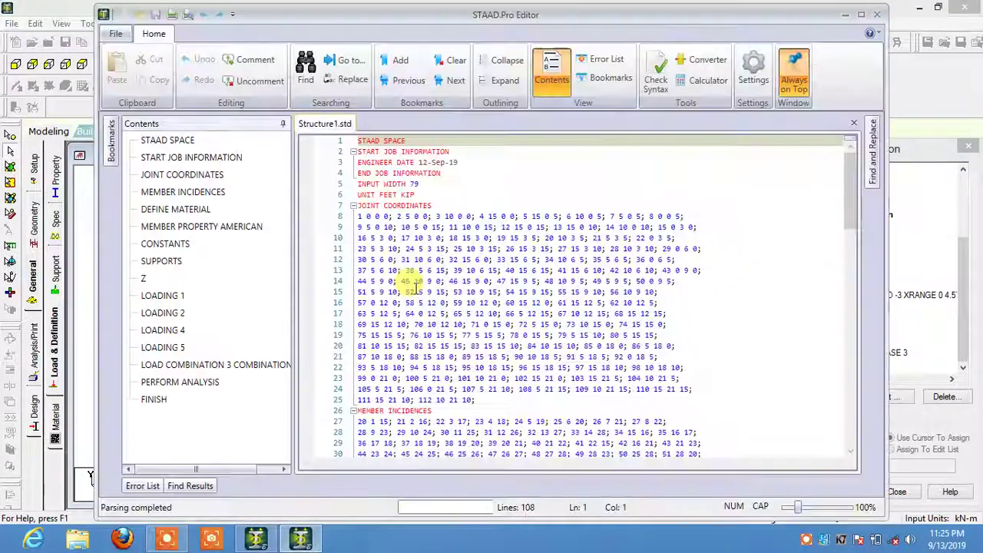
scroll(406, 279, down, 5)
scroll(448, 260, down, 3)
scroll(448, 260, down, 4)
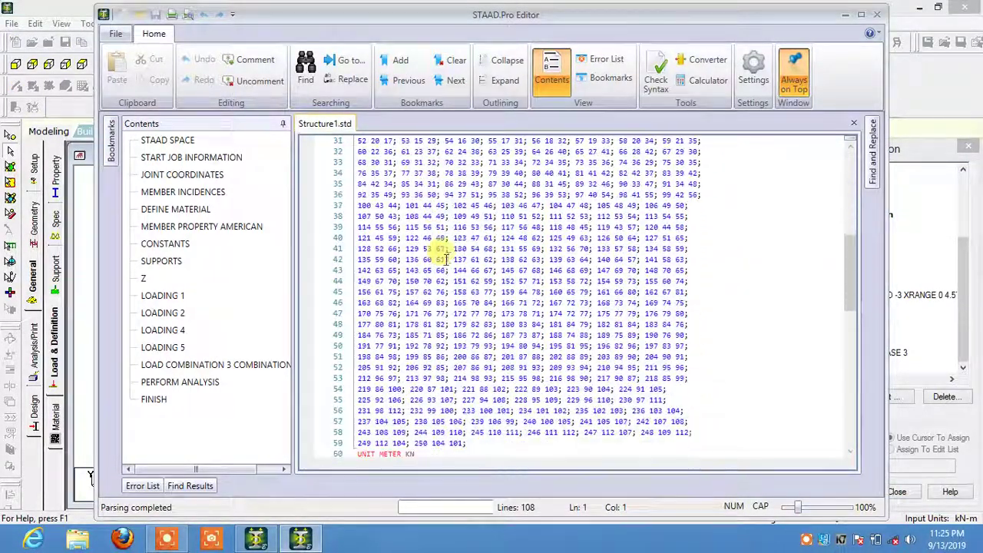
scroll(448, 260, down, 3)
scroll(449, 257, down, 3)
scroll(451, 256, down, 3)
scroll(451, 256, down, 4)
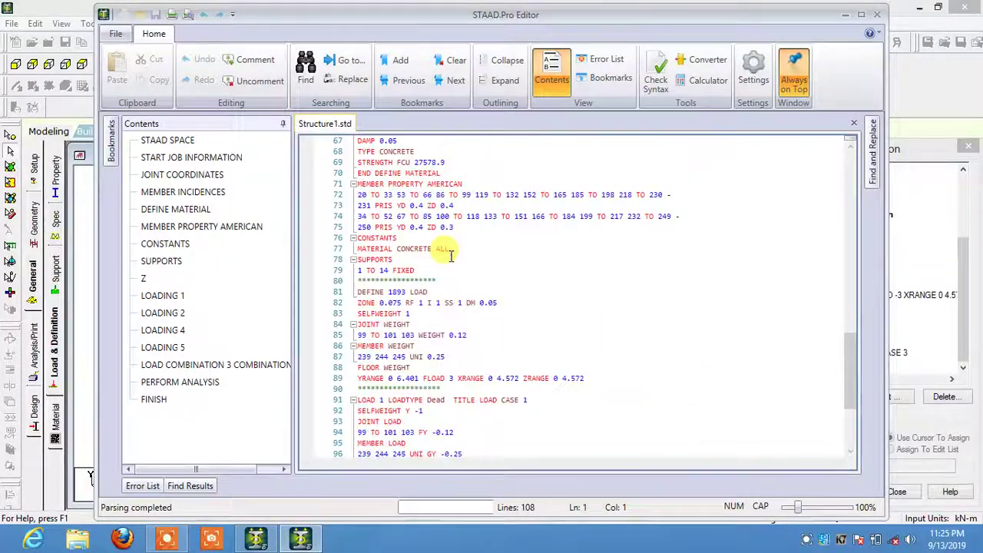
scroll(450, 256, down, 3)
scroll(451, 256, down, 1)
scroll(451, 256, down, 1)
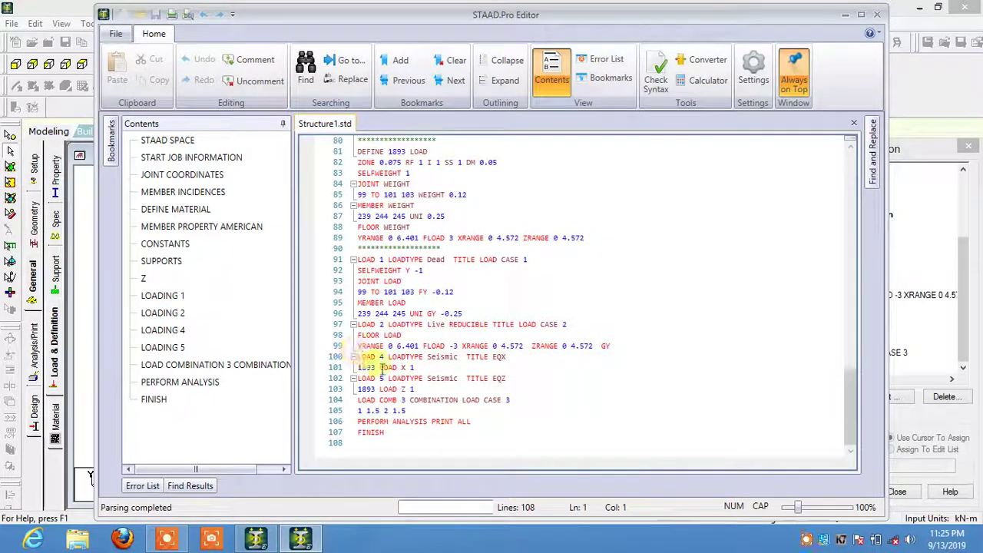
drag(412, 389, 359, 357)
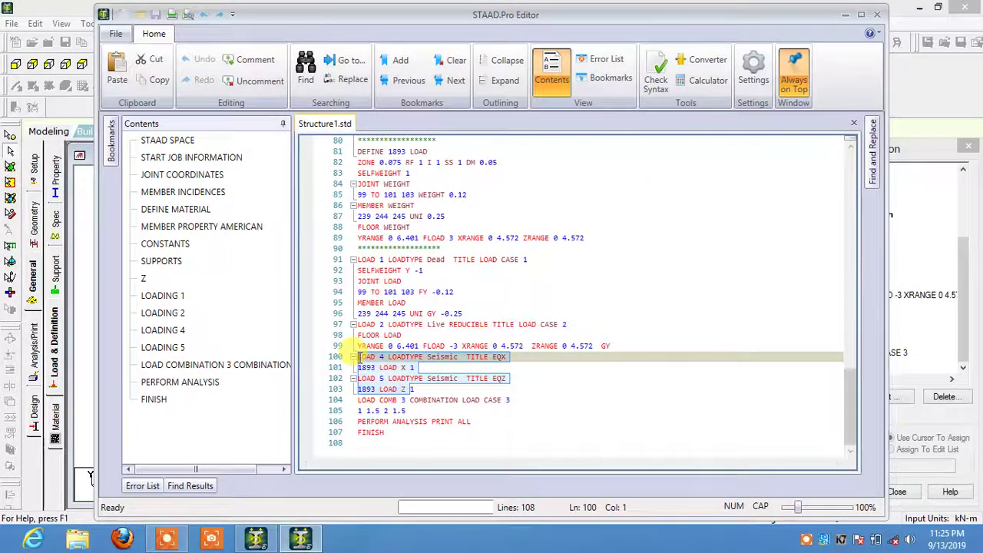
Cut the EQX and EQZ load blocks, paste them after the 1893 definition before LOAD 1, and save.
mouse_move(427, 389)
mouse_down()
mouse_move(361, 357)
mouse_move(476, 362)
mouse_move(459, 390)
mouse_move(407, 373)
mouse_up()
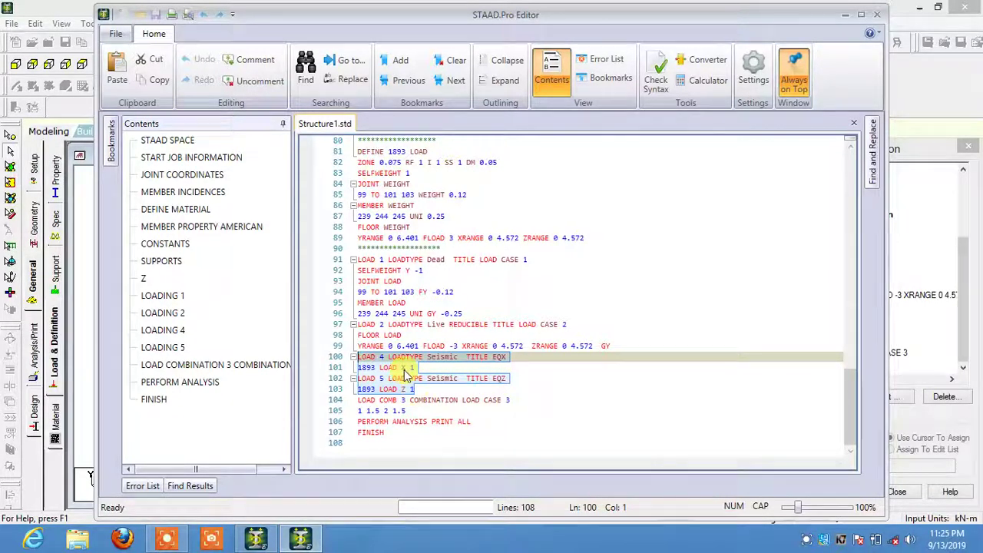
click(150, 61)
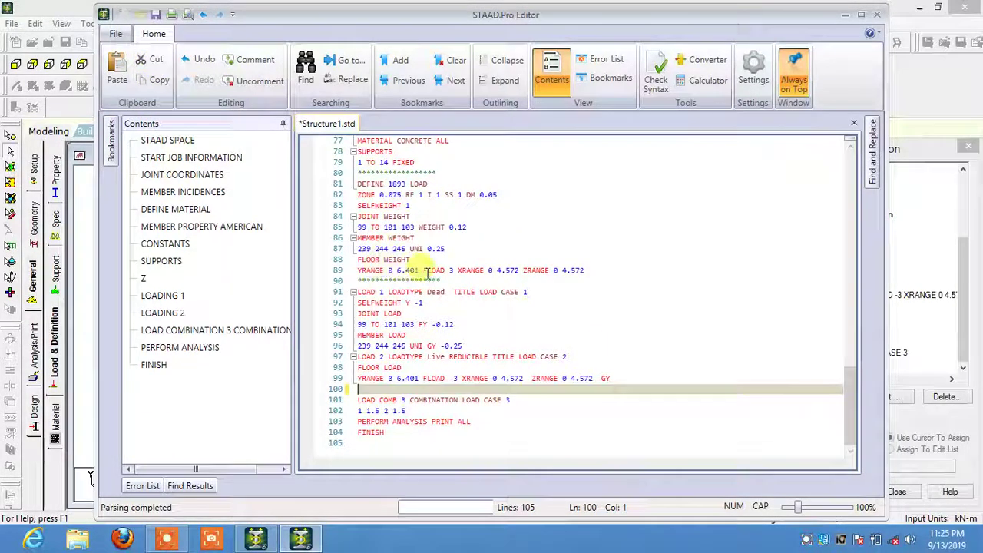
click(447, 279)
key(Return)
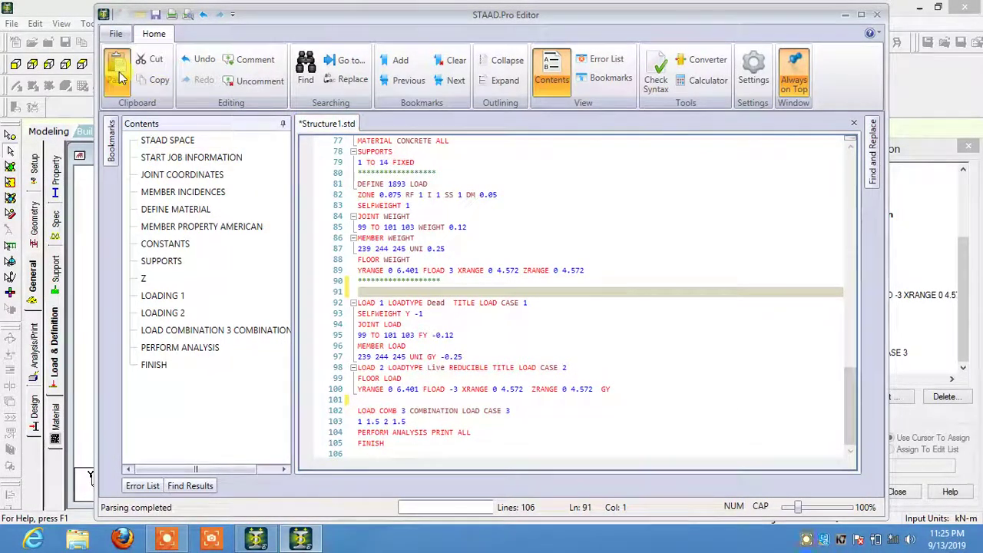
click(118, 67)
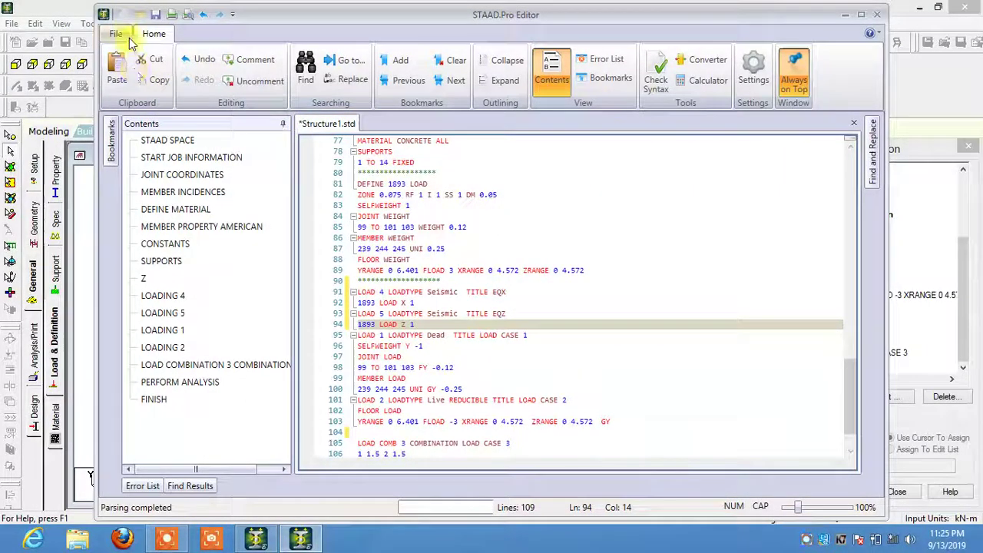
click(156, 14)
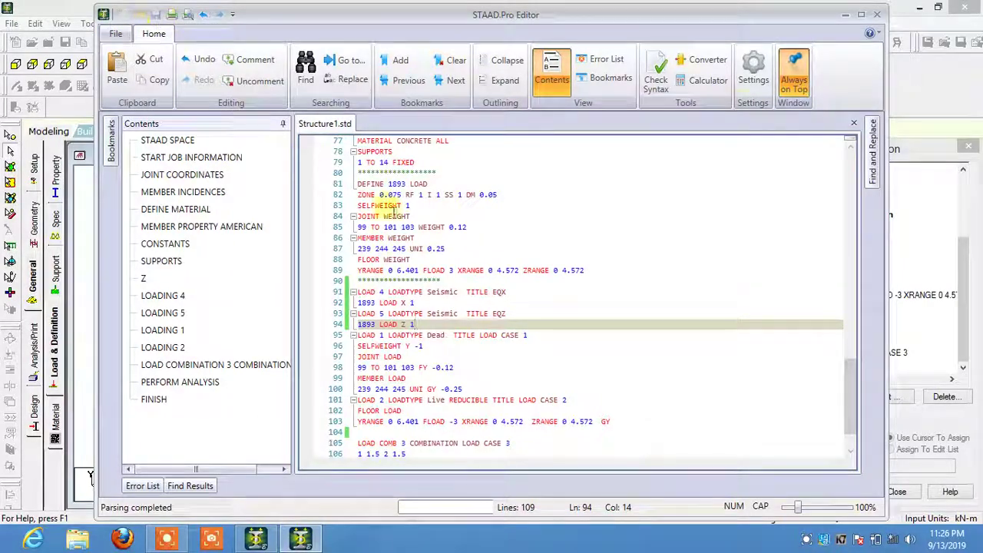
Close the editor, run the analysis and enter post-processing with all load cases selected.
click(875, 16)
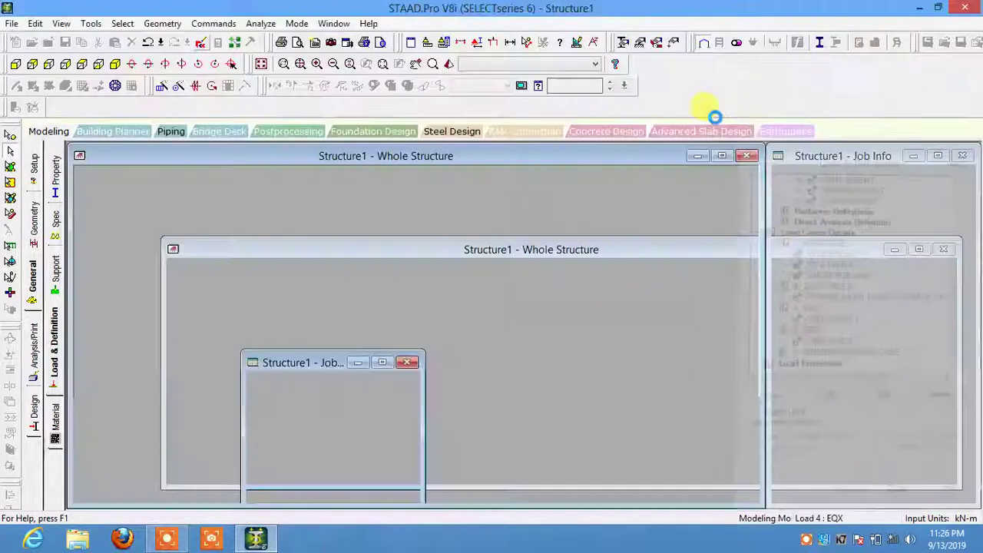
click(753, 181)
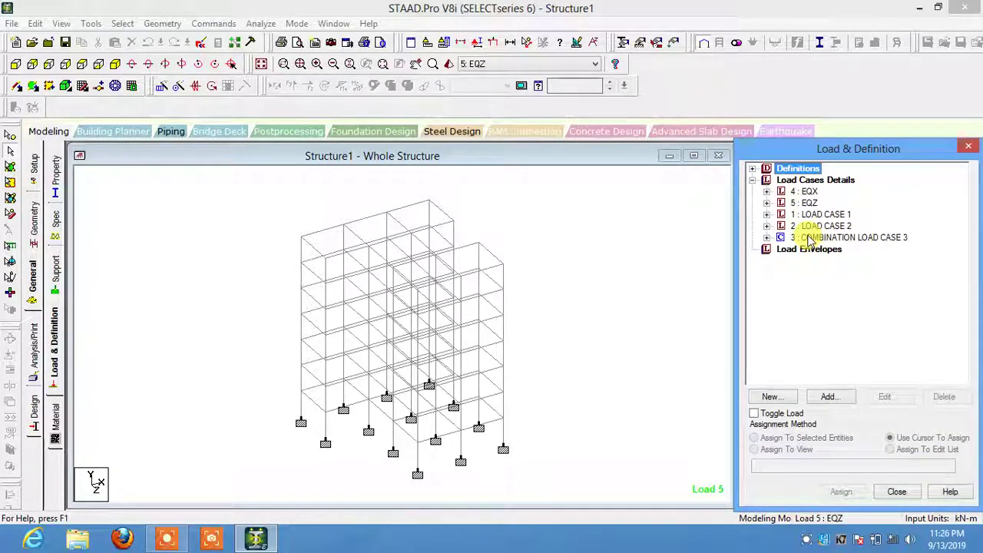
click(261, 24)
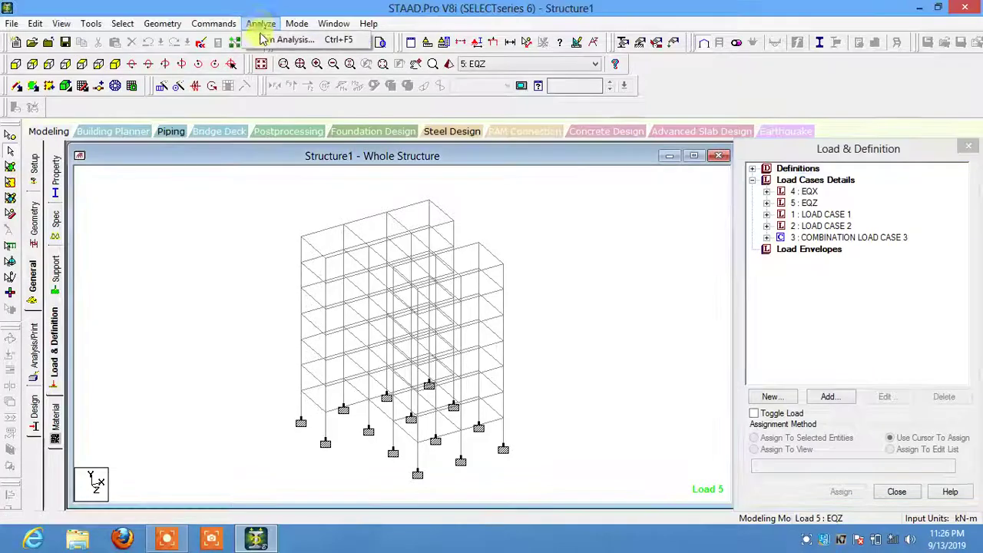
click(288, 38)
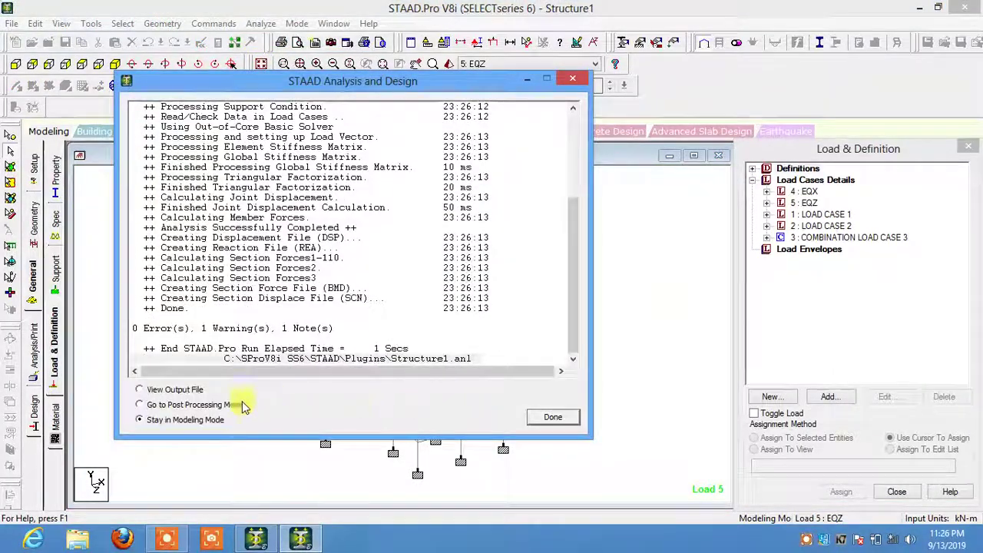
click(207, 405)
click(551, 419)
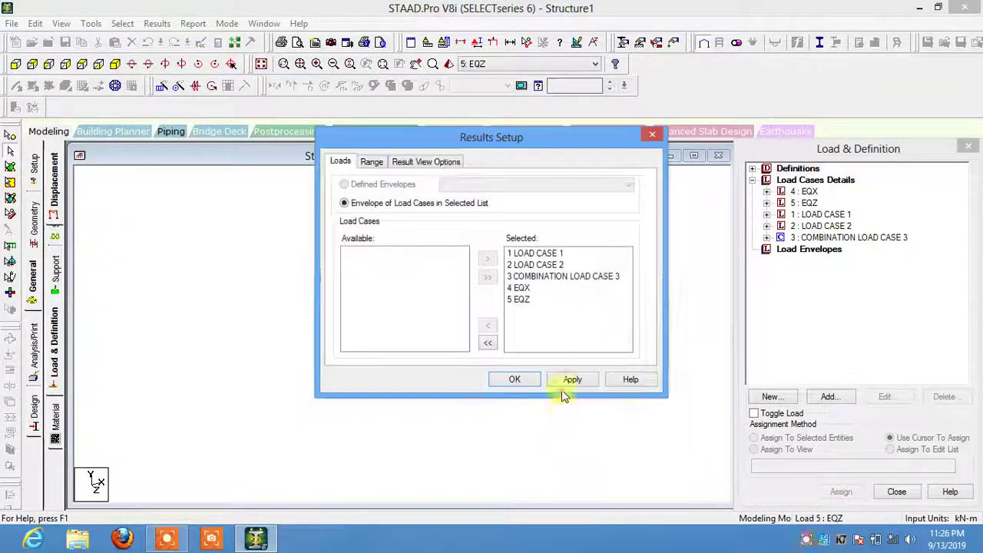
click(508, 376)
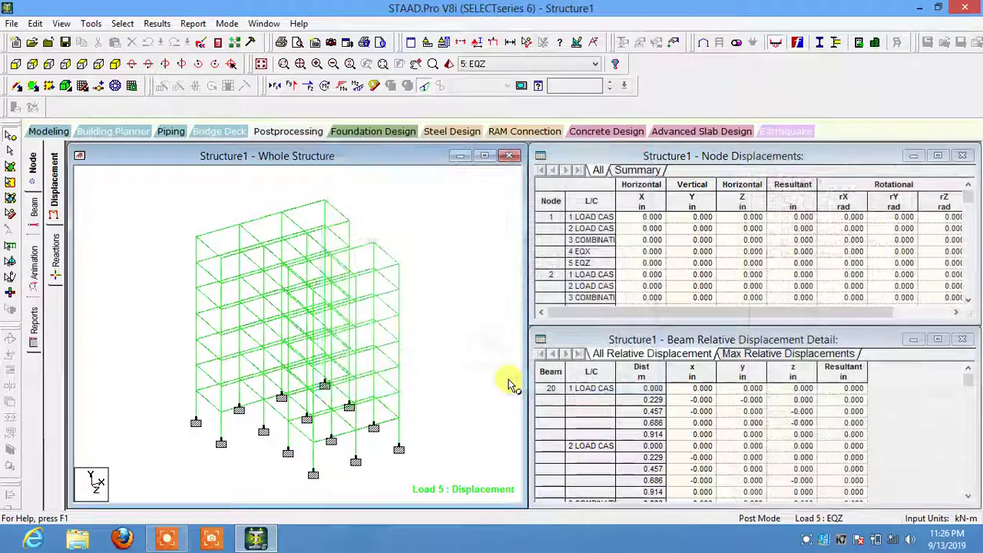
Show node displacements for EQX, then LOAD CASE 2, then EQX again, and rotate the view.
click(493, 41)
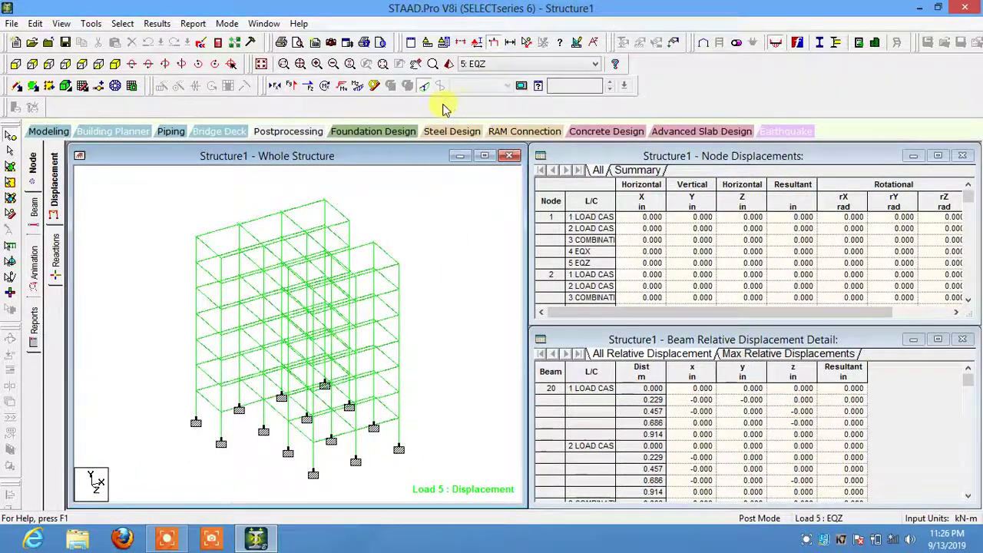
click(491, 64)
click(492, 83)
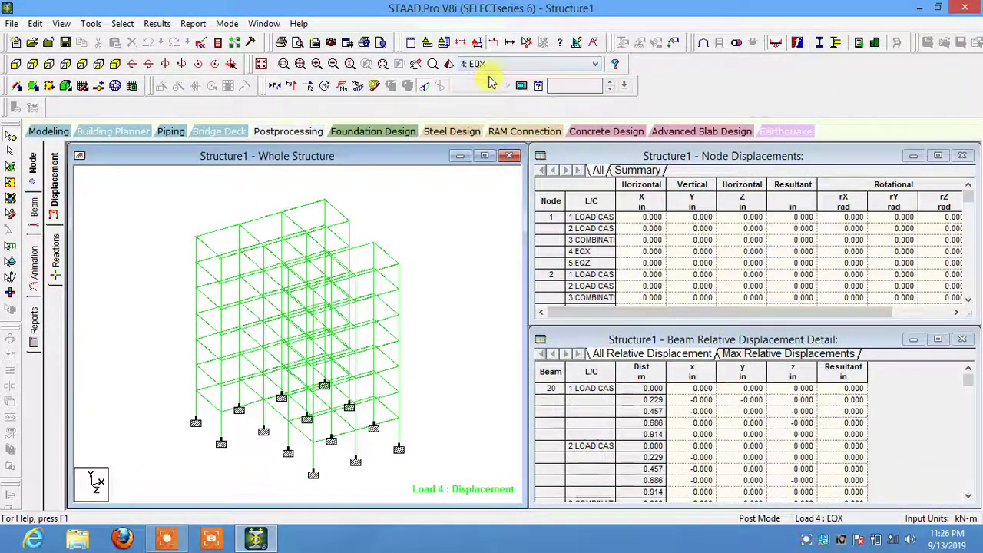
click(491, 64)
click(495, 96)
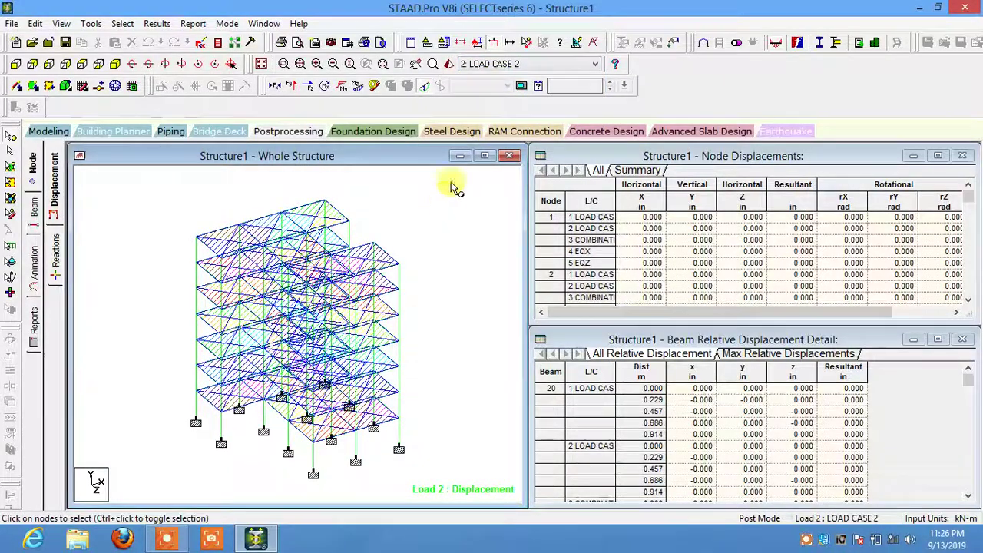
click(491, 64)
click(491, 104)
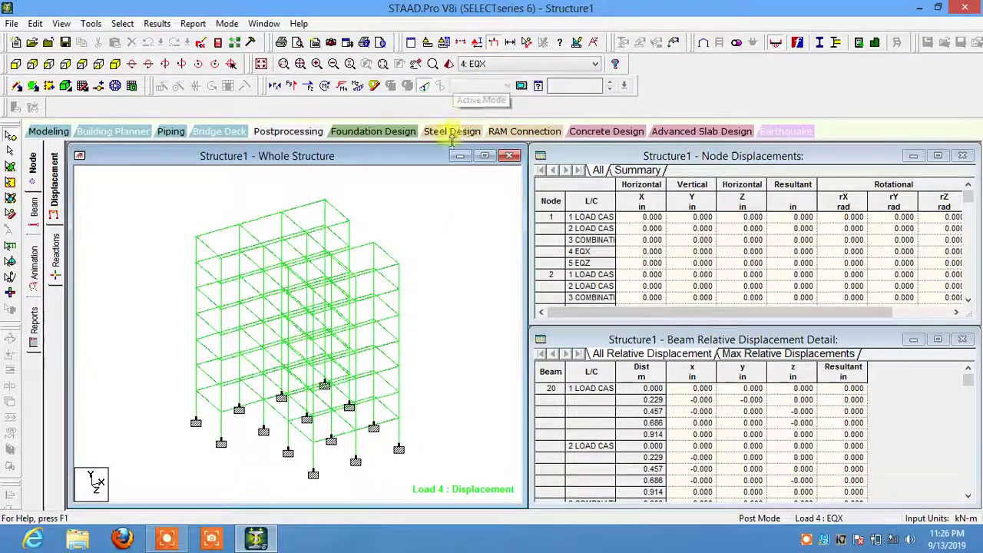
middle_drag(450, 246, 215, 211)
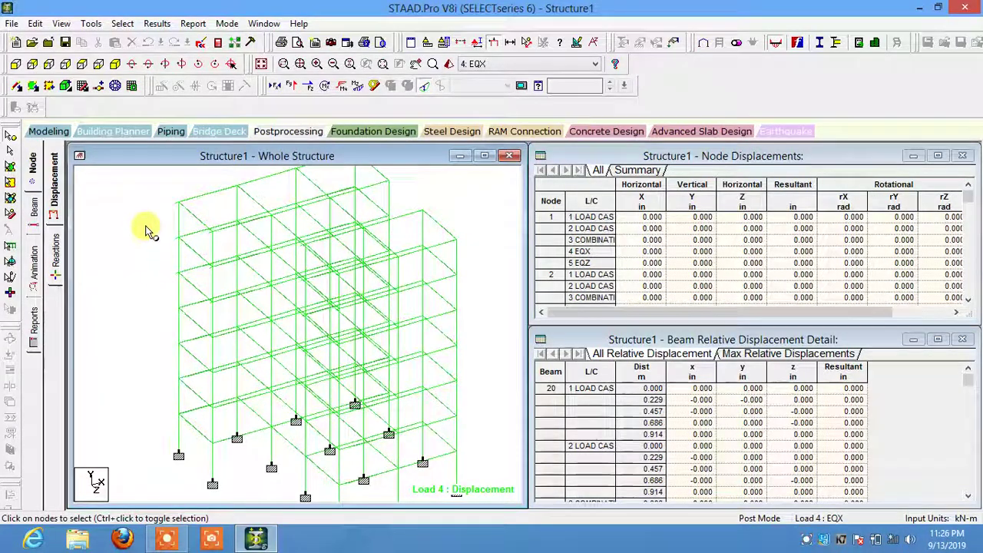
Toggle to the Beam page and back to Node displacements, then show EQZ results.
click(35, 208)
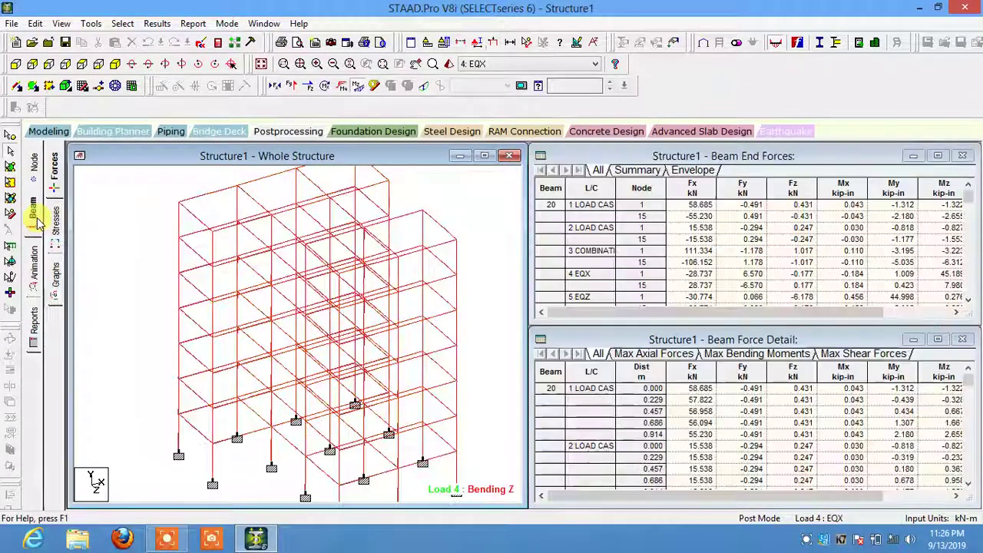
click(33, 163)
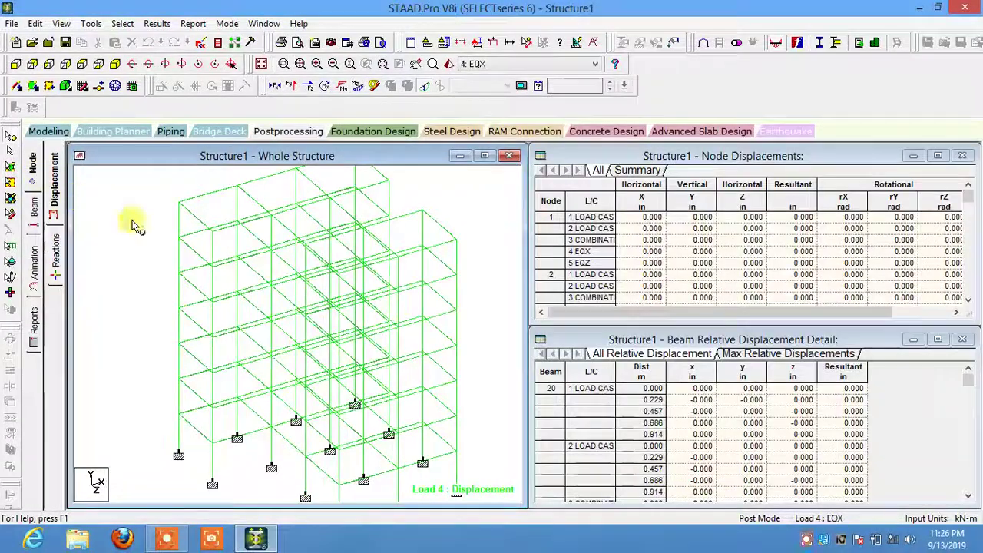
click(484, 65)
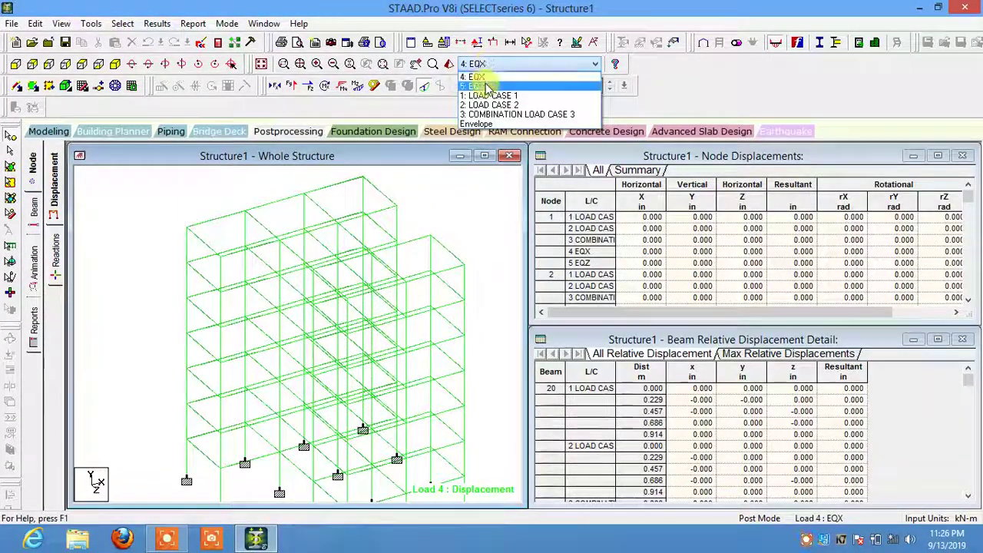
click(486, 88)
click(494, 63)
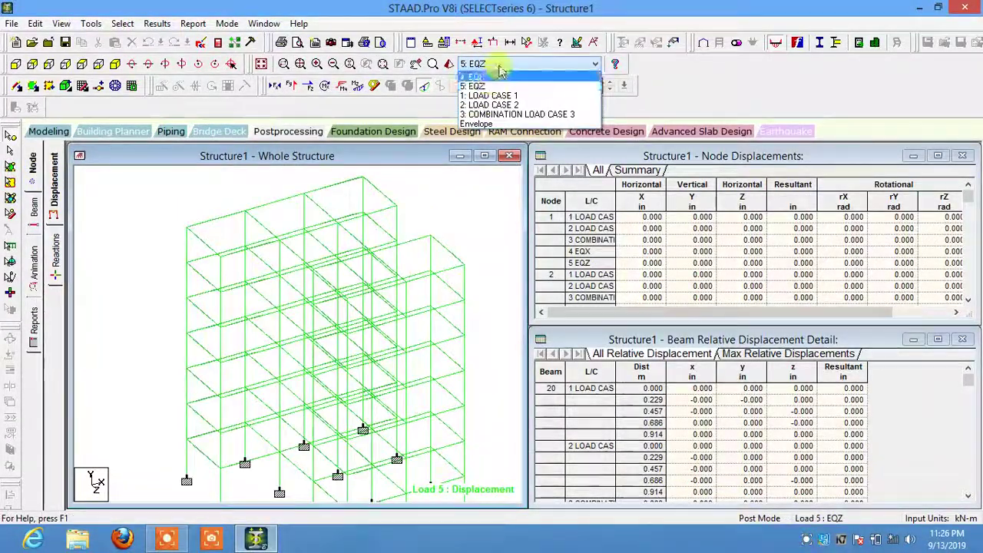
click(499, 68)
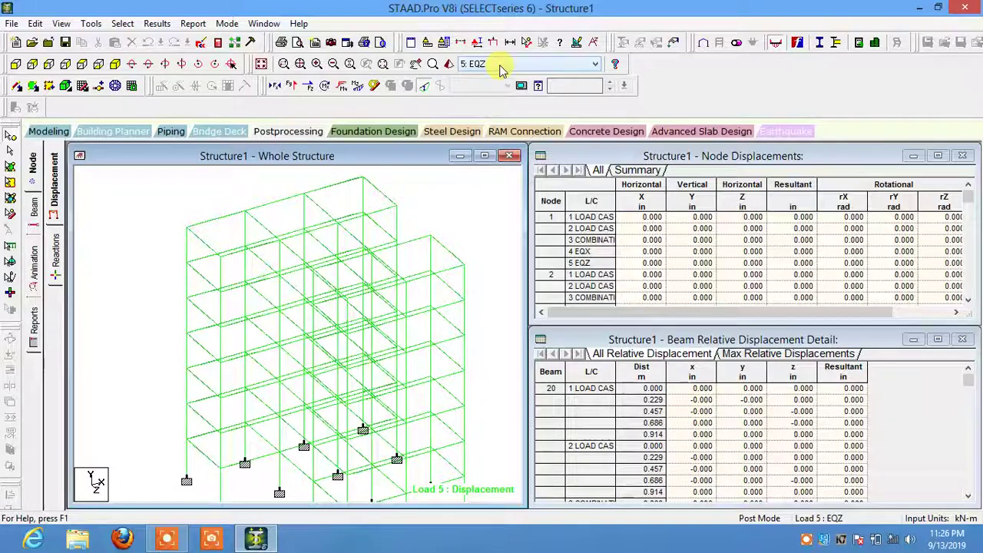
click(453, 207)
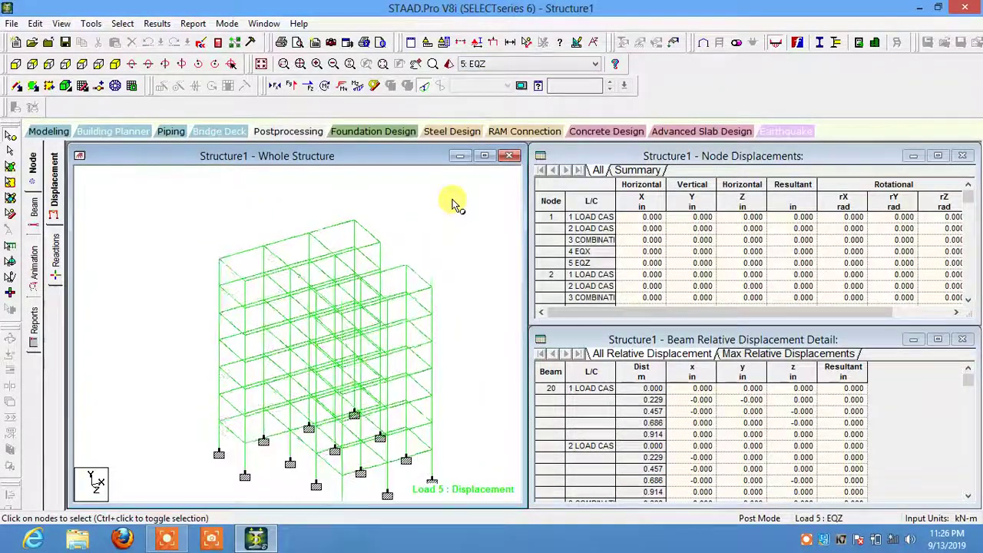
Show the Envelope displacements, then switch the diagram to load case 4 EQX.
click(492, 64)
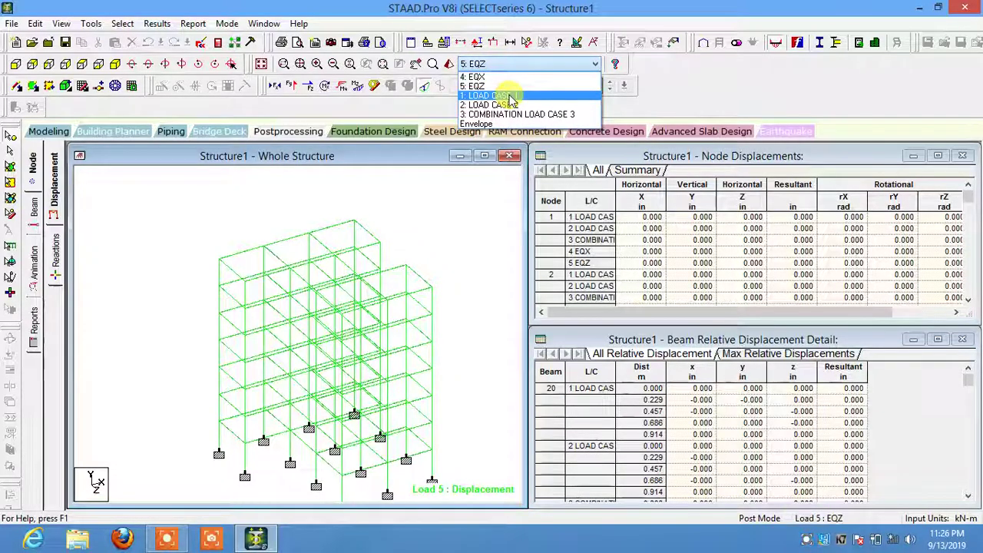
click(434, 206)
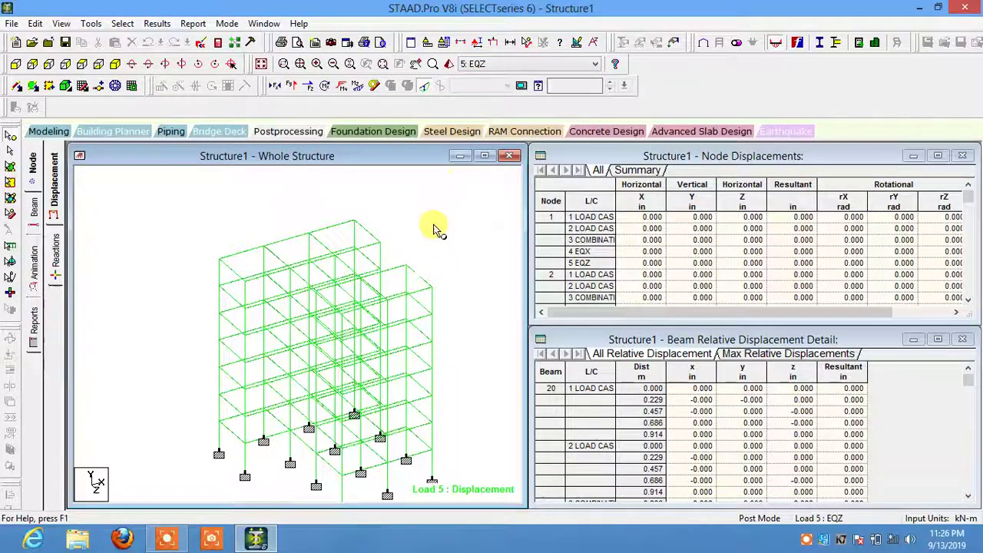
click(496, 66)
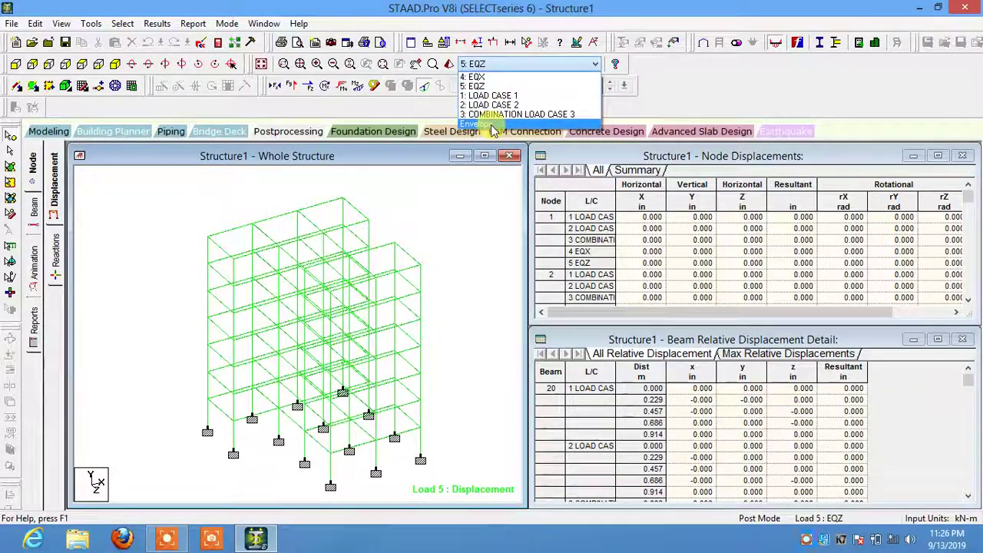
click(481, 123)
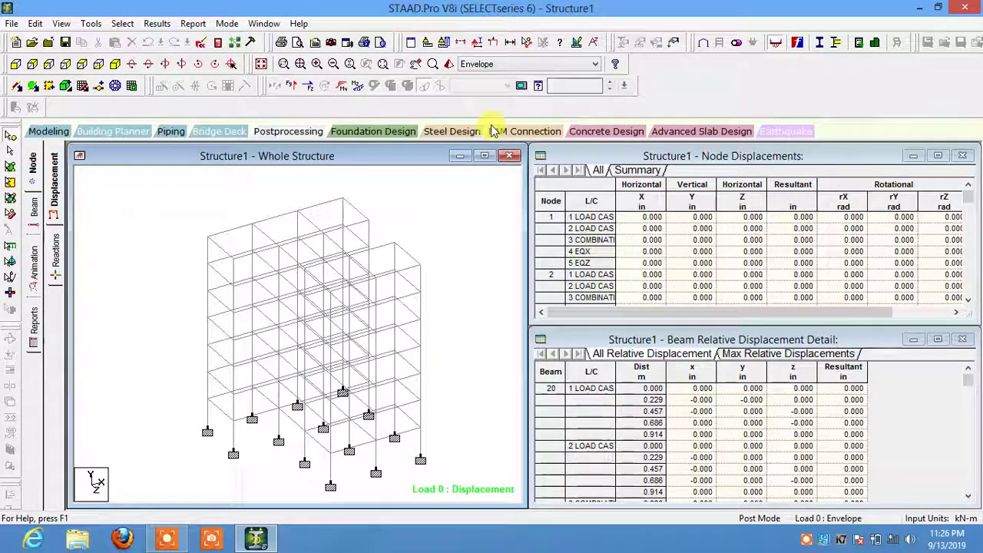
click(477, 64)
click(485, 83)
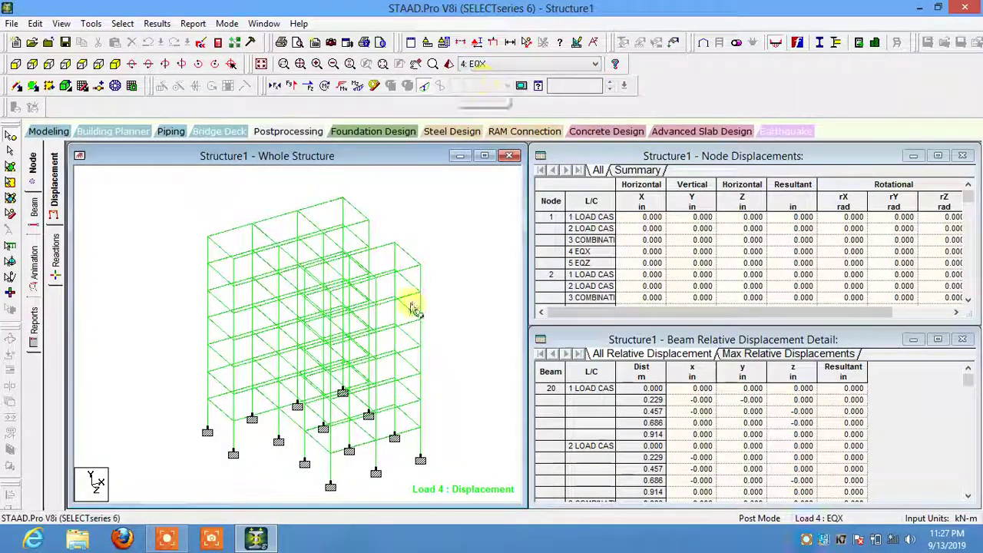
click(450, 296)
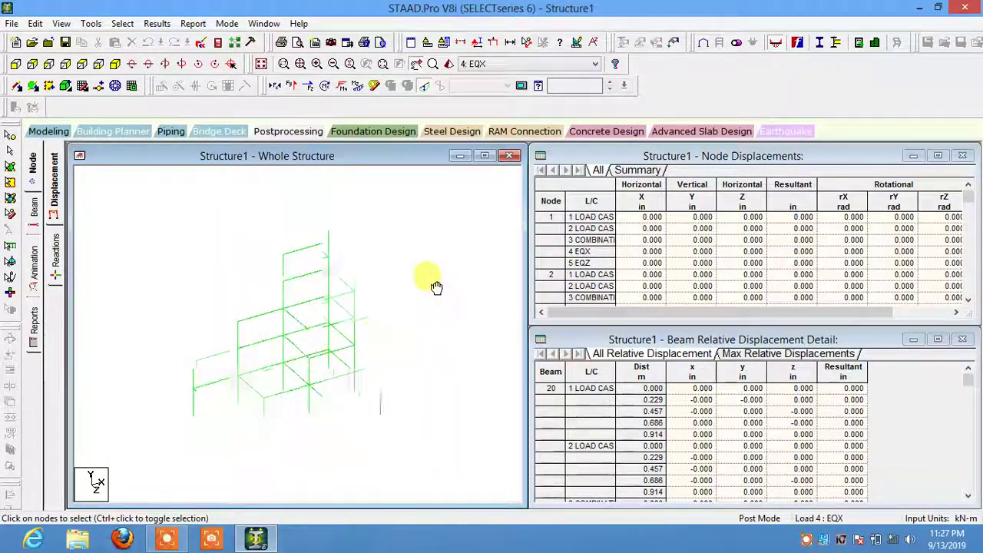
Save the model, overwriting the existing structure file.
click(65, 42)
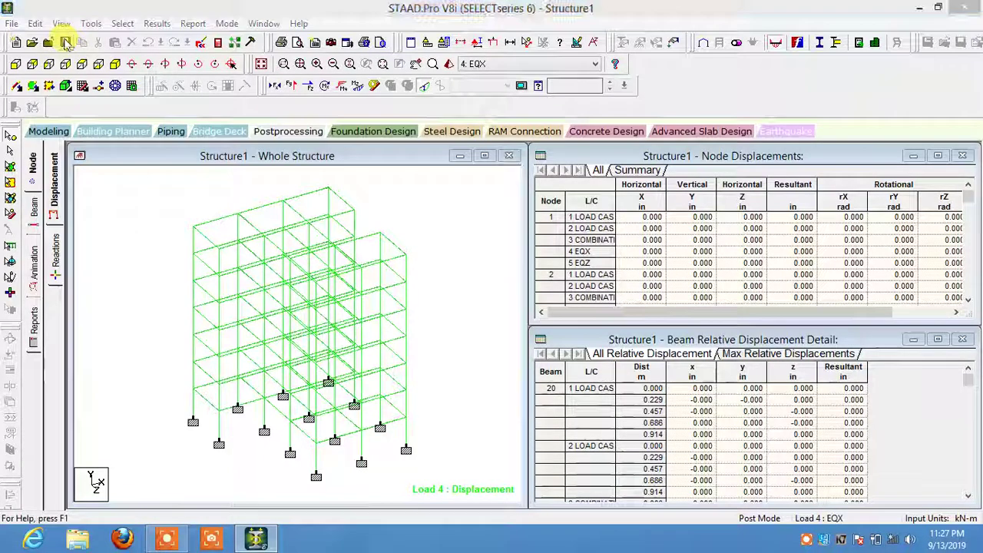
click(518, 302)
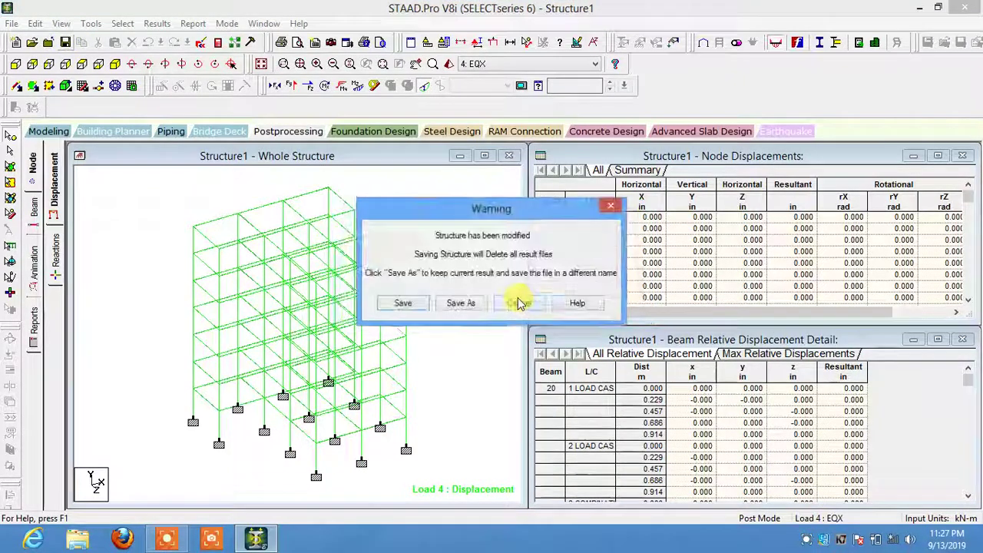
click(403, 303)
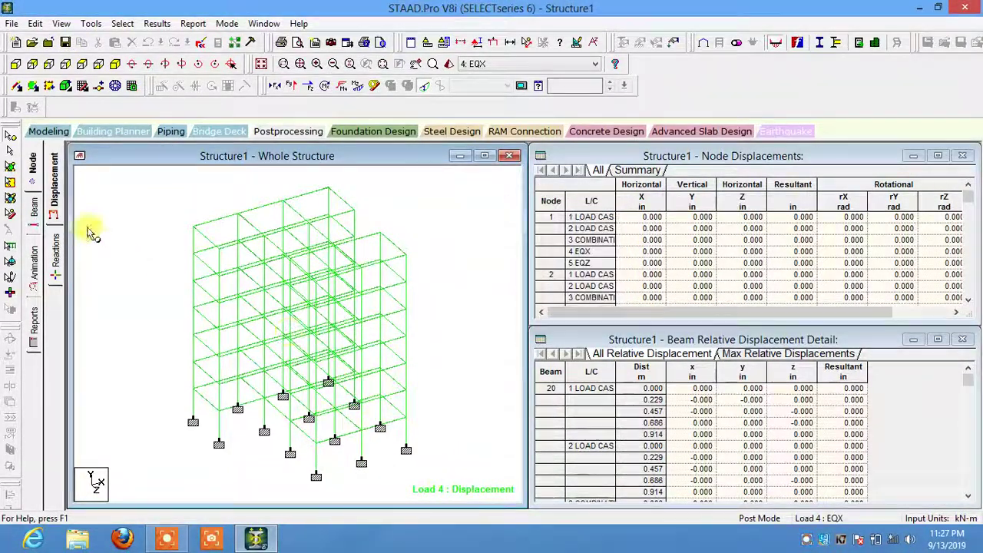
Open the Beam forces and stresses pages, inspect beam 245, then open the Graphs page.
click(33, 207)
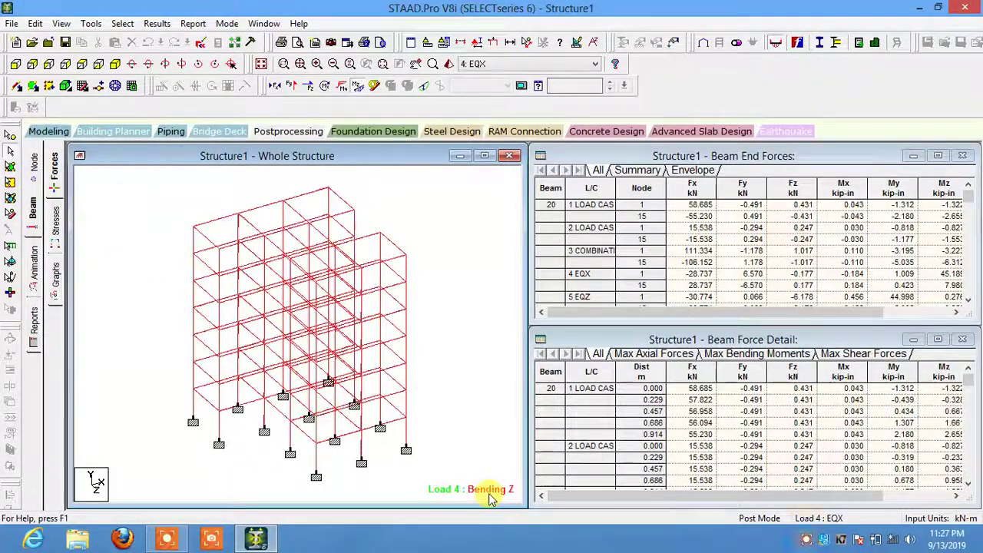
click(56, 220)
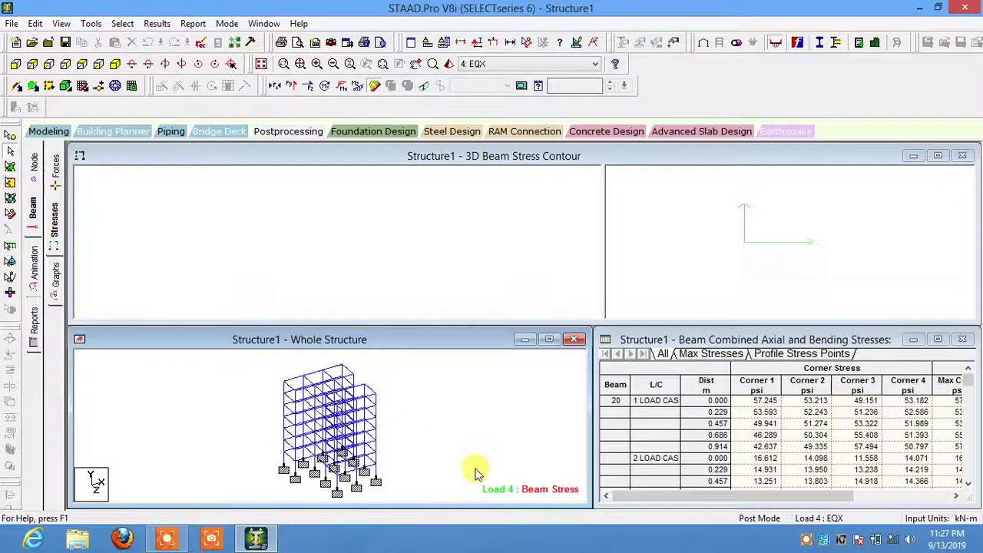
click(376, 401)
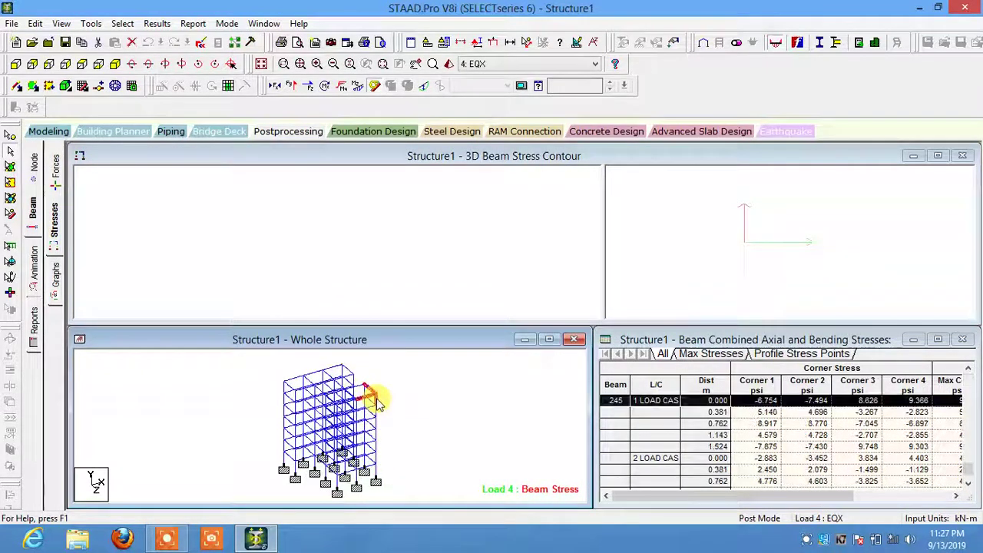
click(493, 252)
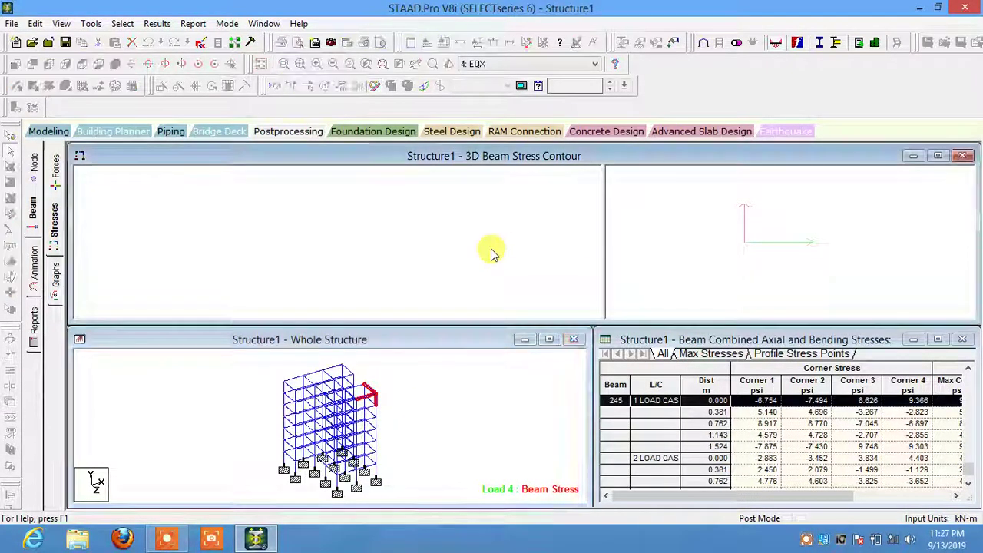
click(56, 273)
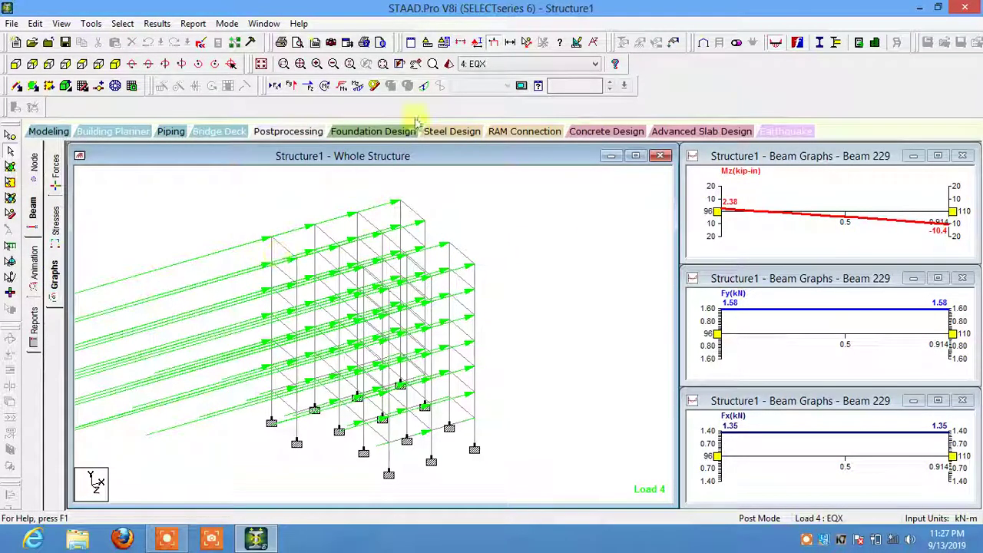
Step the beam graphs through EQZ, LOAD CASE 1, LOAD CASE 2, combination 3 and EQX.
click(492, 68)
click(496, 90)
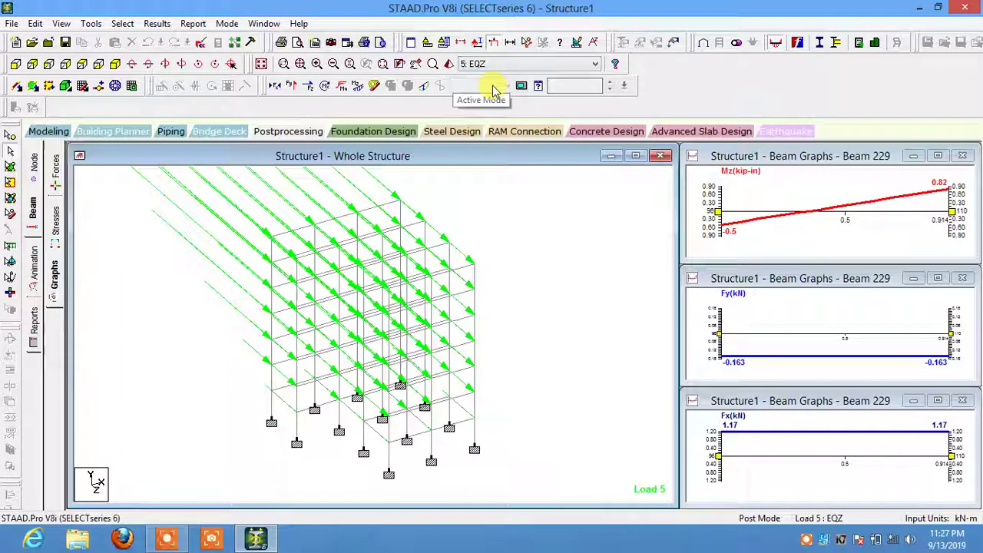
click(499, 67)
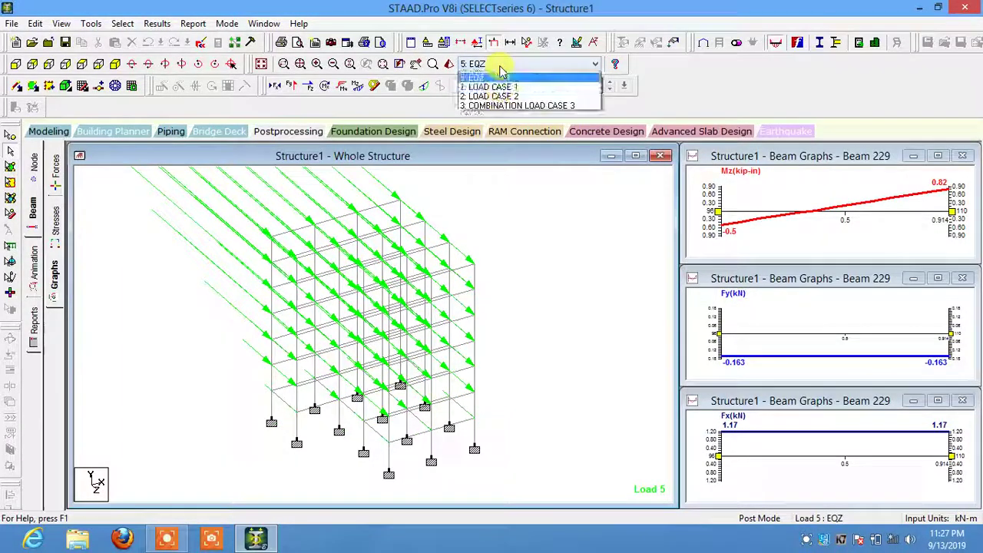
click(500, 100)
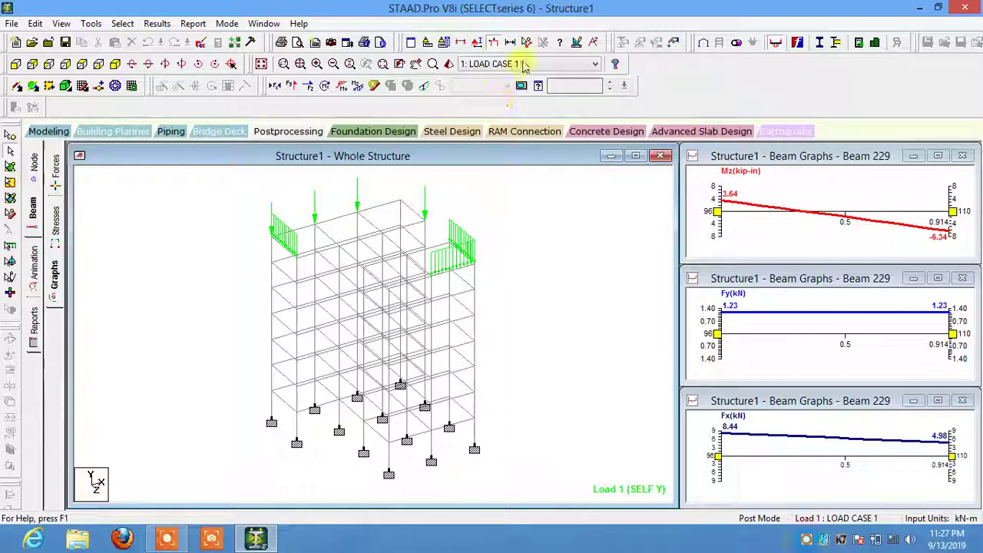
click(499, 67)
click(507, 108)
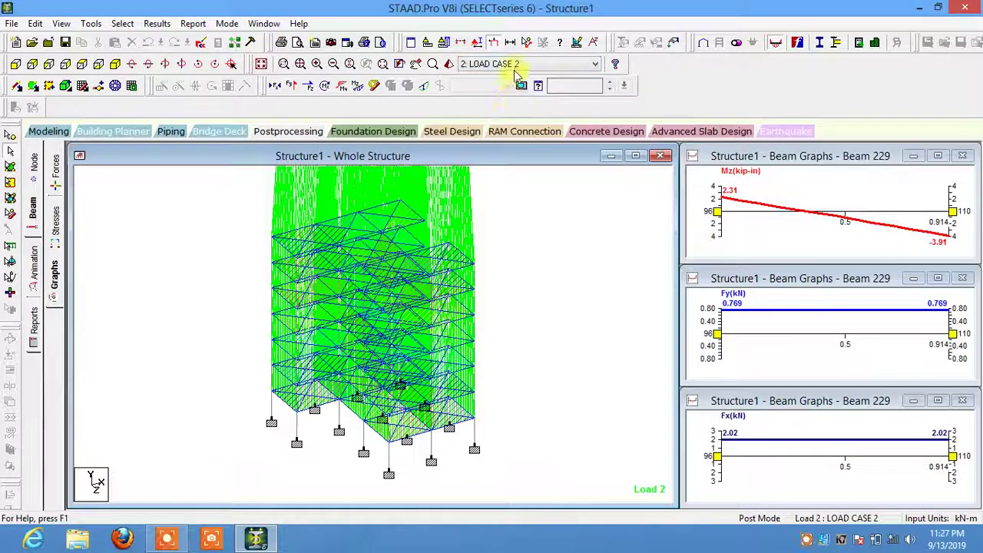
click(511, 66)
click(507, 117)
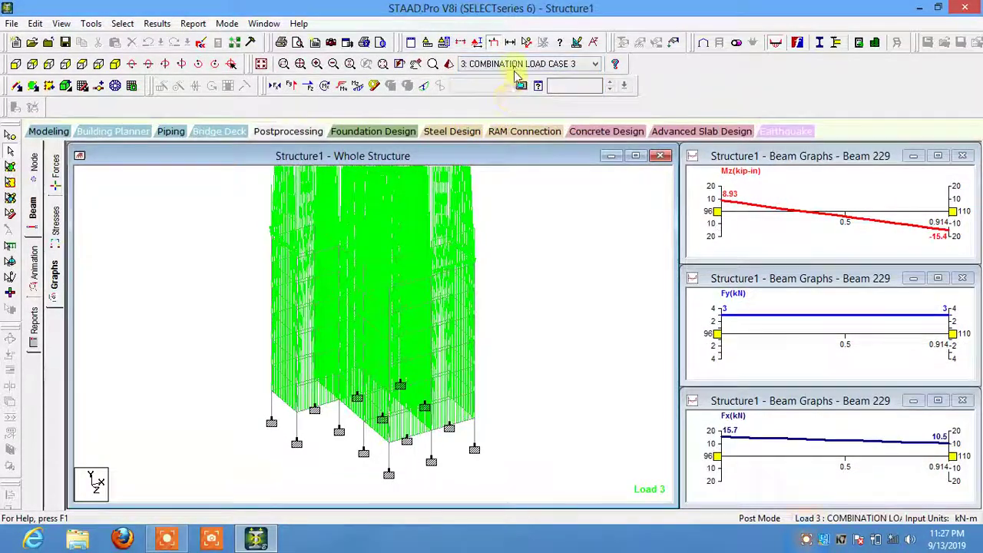
click(518, 67)
click(507, 77)
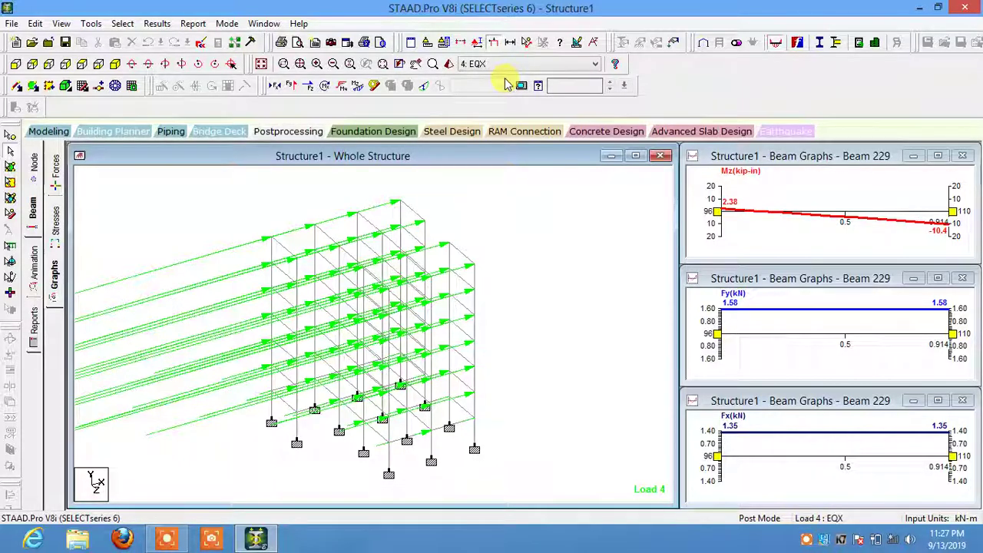
Switch the graphs between LOAD CASE 2 and LOAD CASE 1, ending on LOAD CASE 2.
click(473, 63)
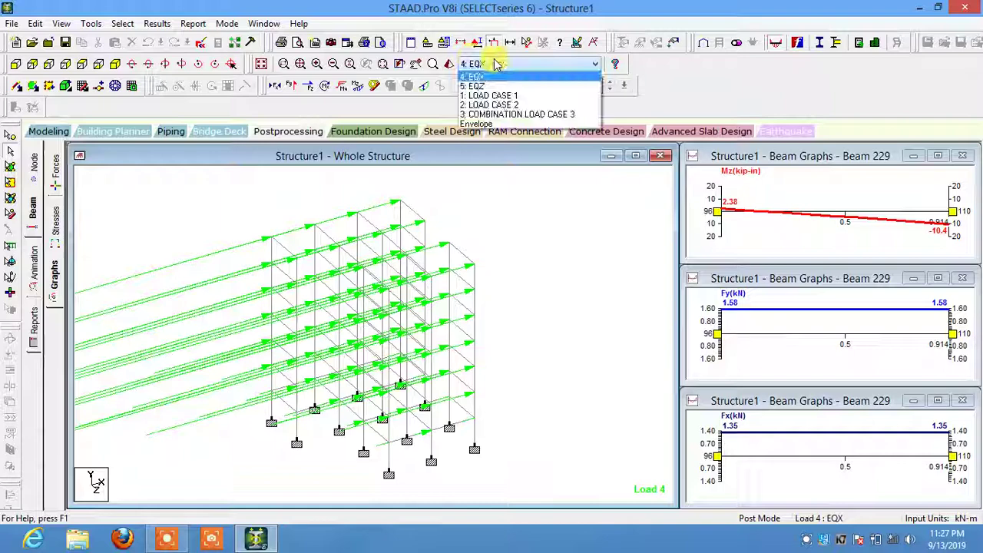
click(491, 103)
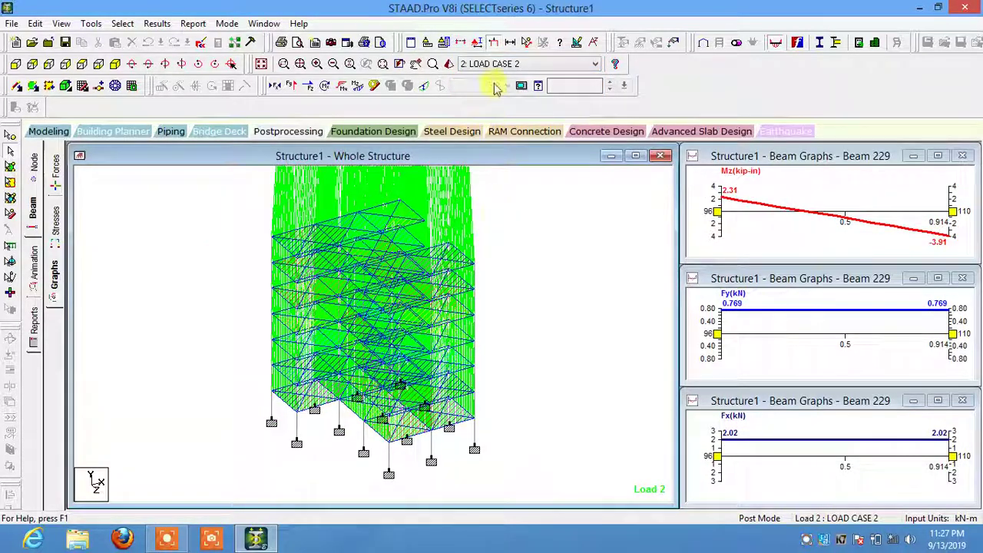
click(503, 64)
click(505, 102)
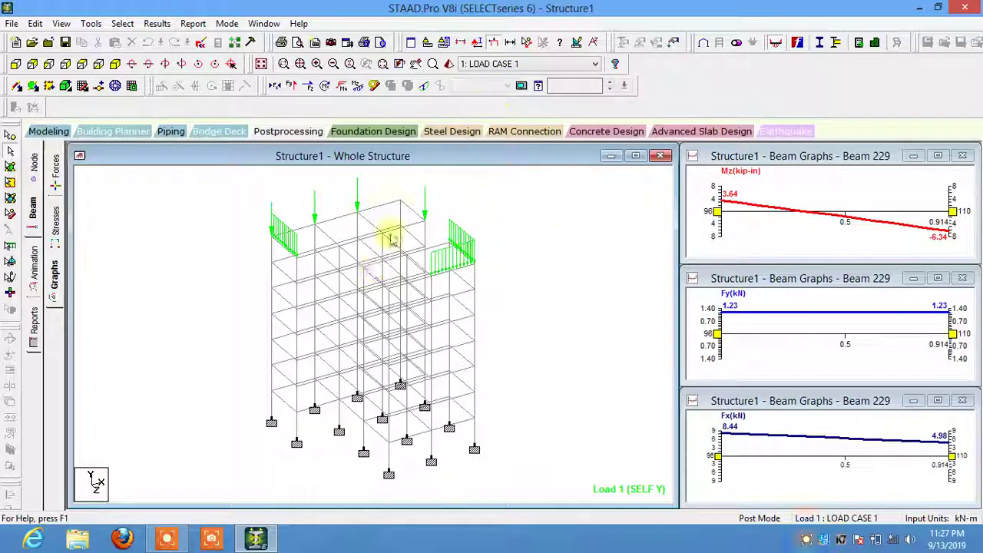
click(501, 64)
click(499, 87)
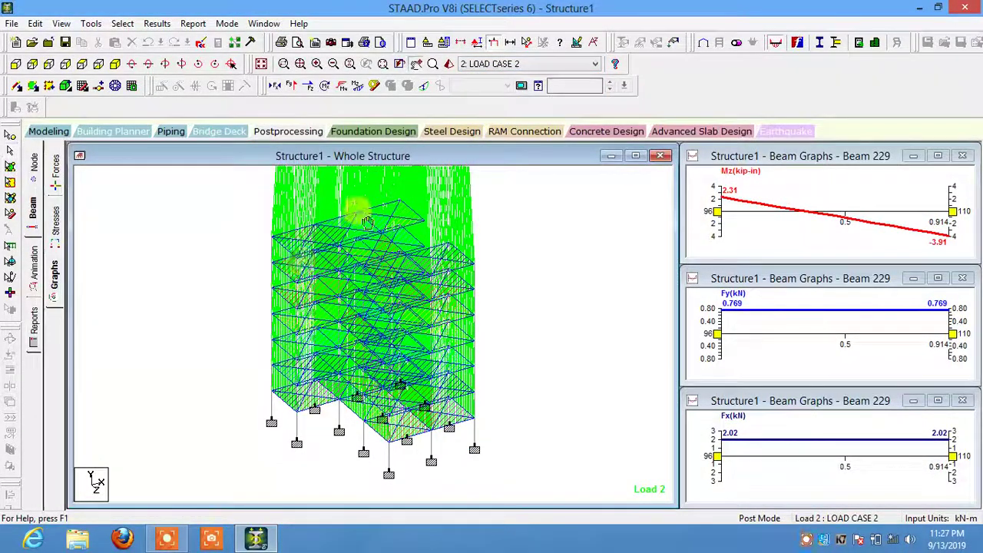
Rotate the view and check Beam 229 results for load cases 1, 5 EQZ and 4 EQX.
mouse_move(358, 213)
mouse_down()
mouse_move(359, 357)
mouse_move(370, 221)
mouse_up()
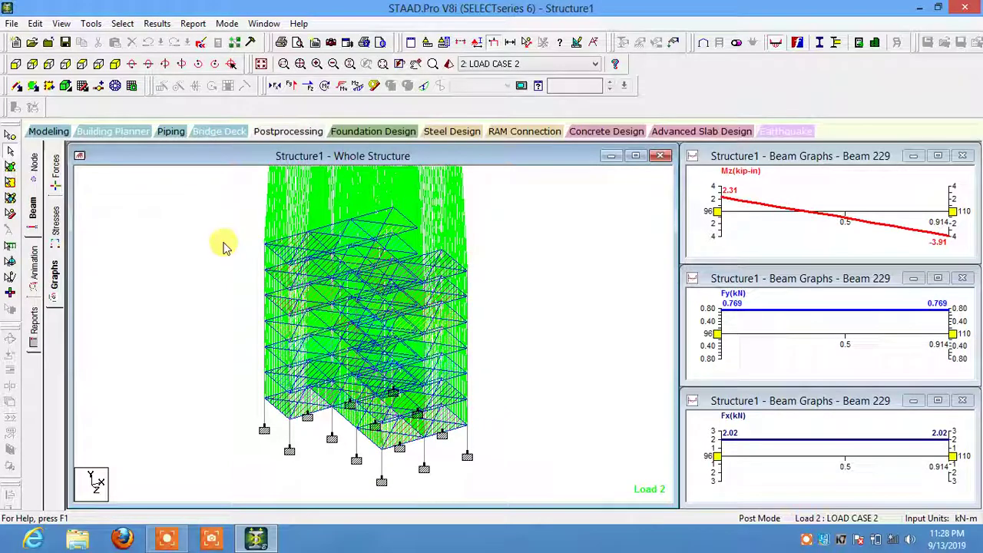
key(Down)
key(Down)
key(Up)
key(Up)
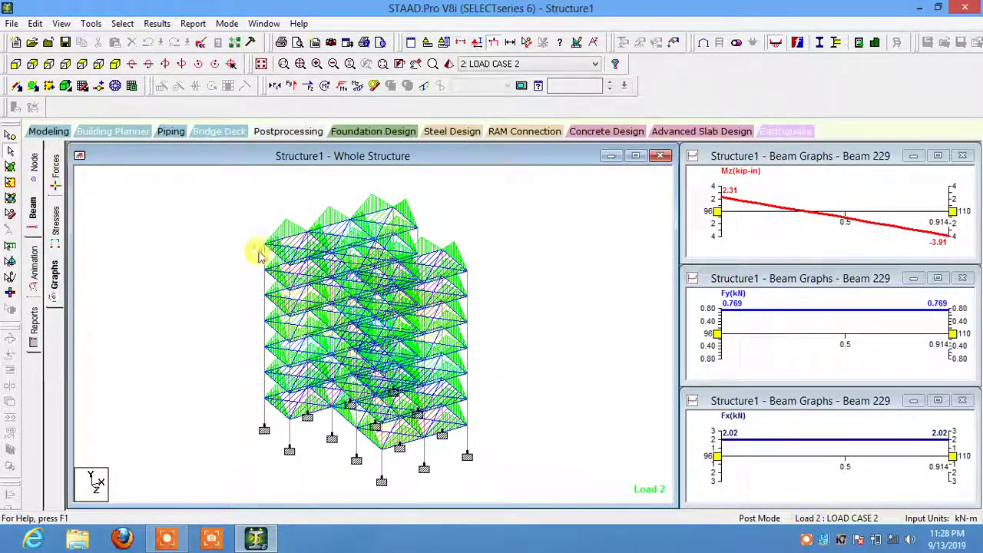
click(510, 65)
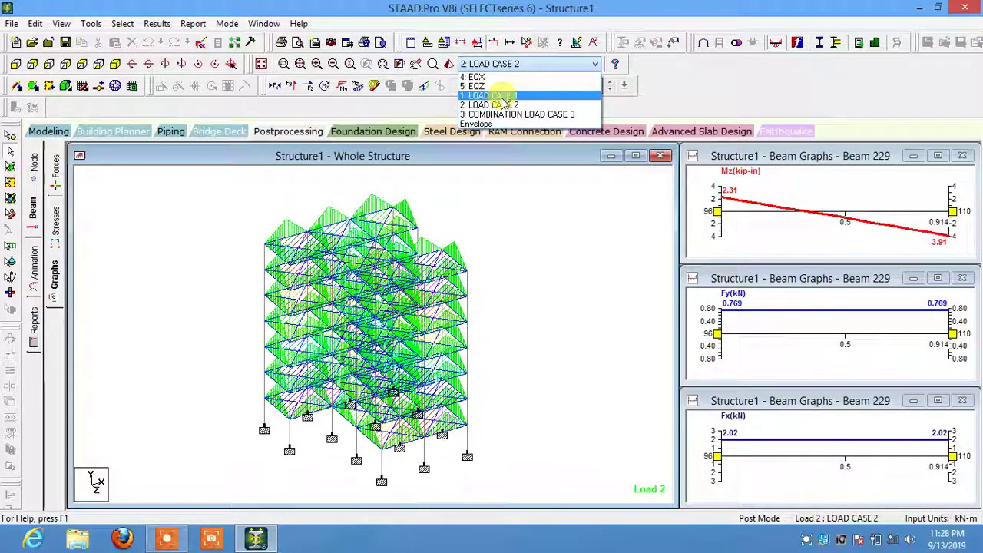
click(501, 95)
click(500, 65)
click(498, 87)
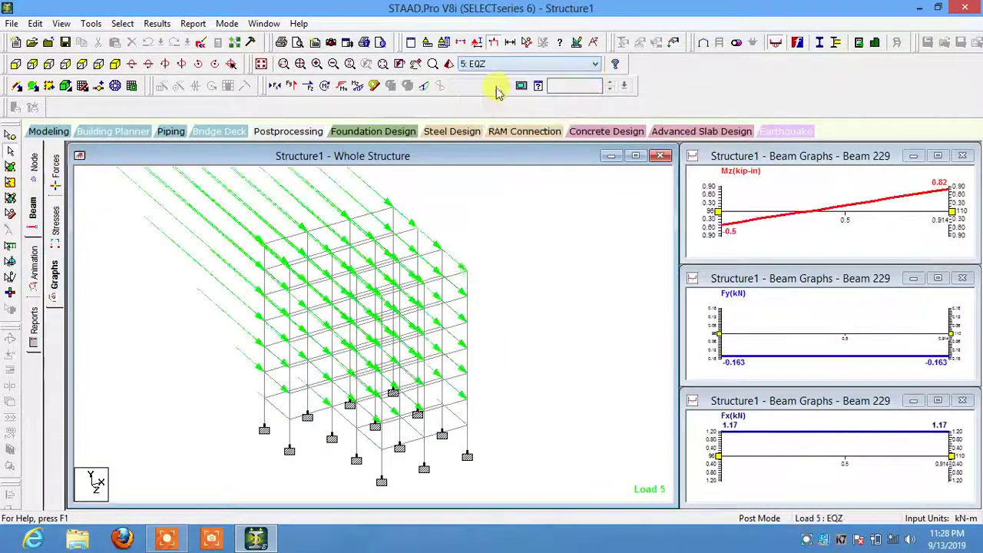
click(500, 65)
click(493, 91)
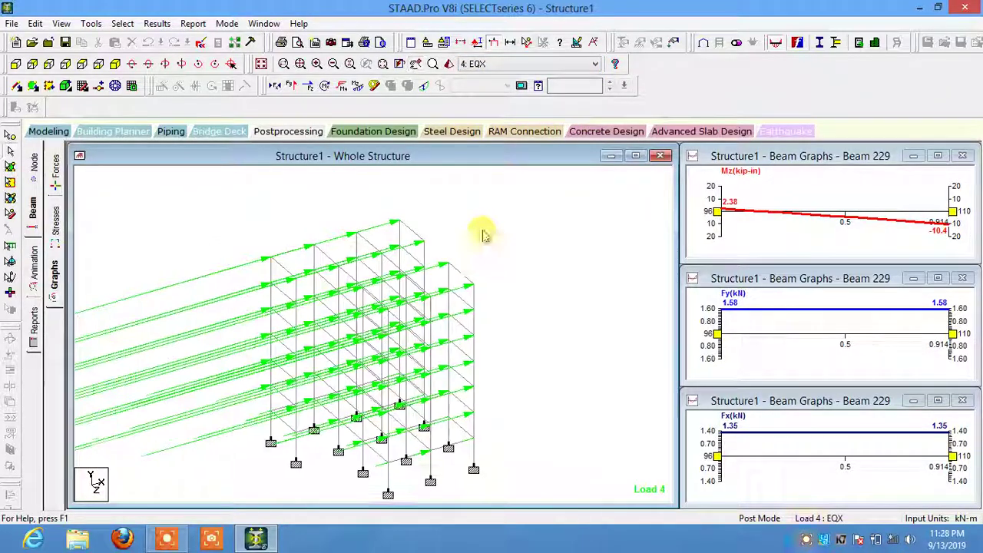
Save Structure1, confirming the no-change prompt and accepting the warning.
click(66, 41)
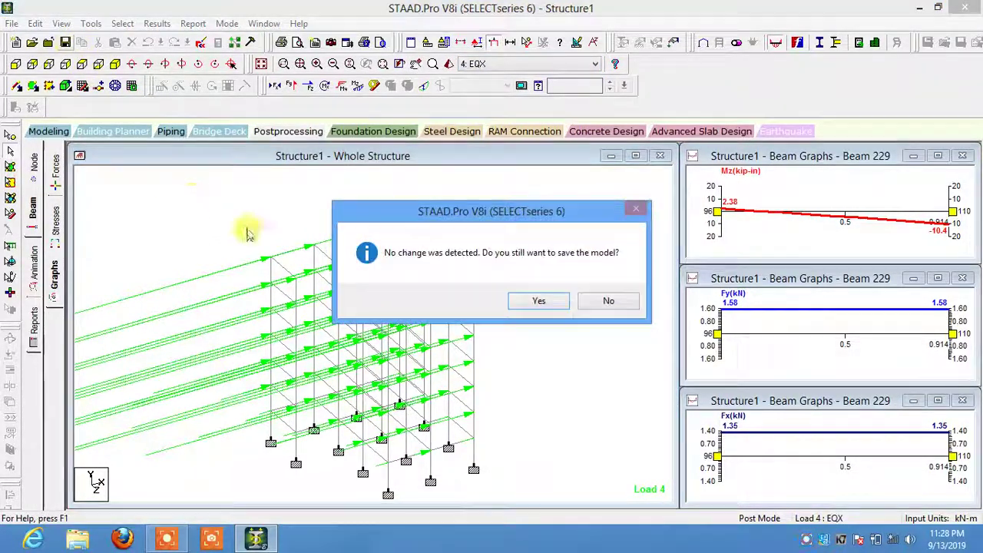
click(534, 300)
click(401, 301)
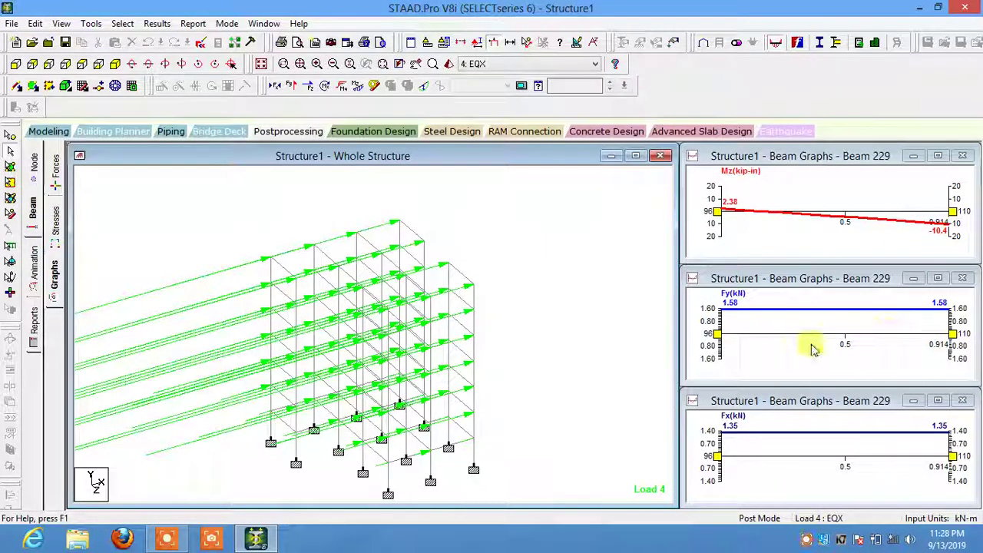
Show top Beam 234's graphs for load cases 5 EQZ, 1, 2, 3, ending on 4 EQX.
click(377, 228)
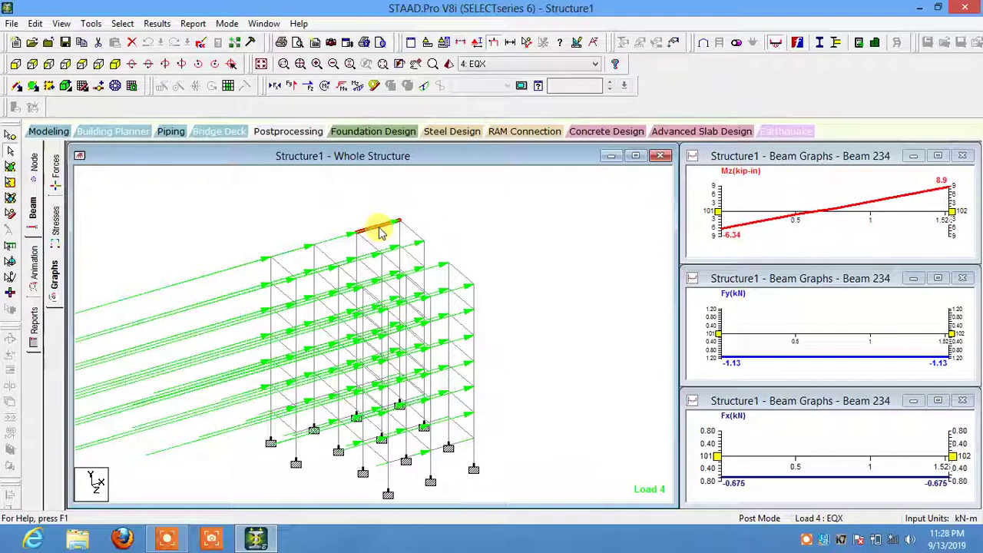
click(506, 67)
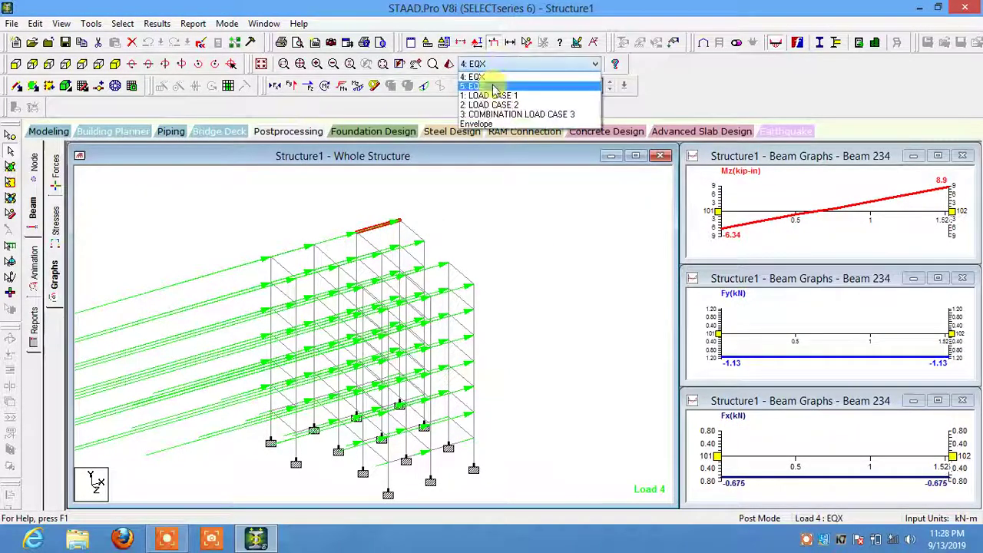
click(494, 86)
click(494, 66)
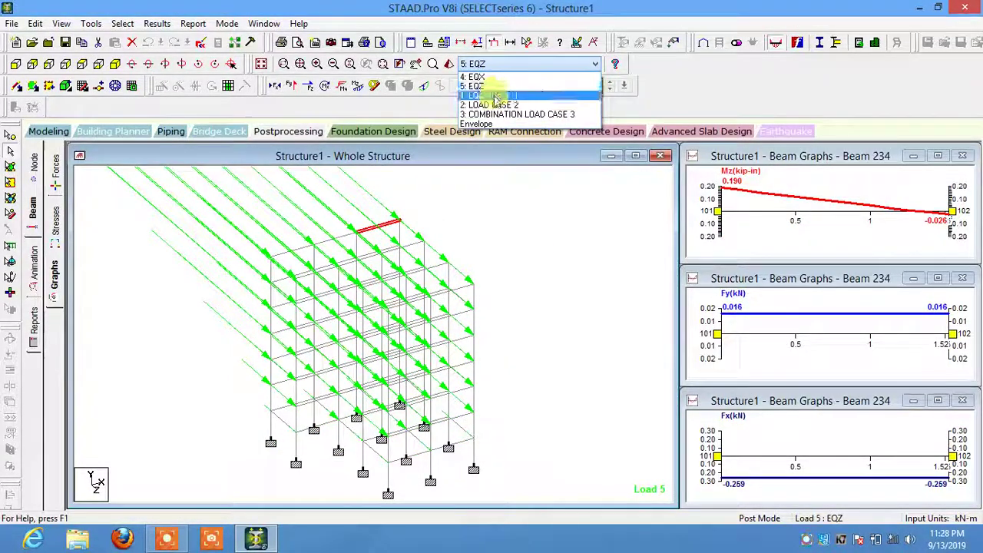
click(494, 95)
click(500, 64)
click(500, 105)
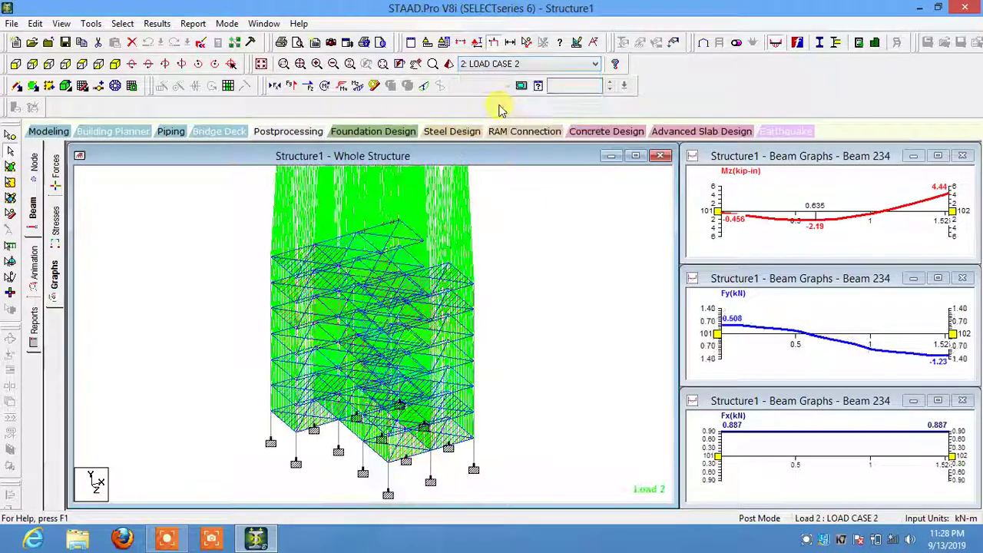
click(511, 68)
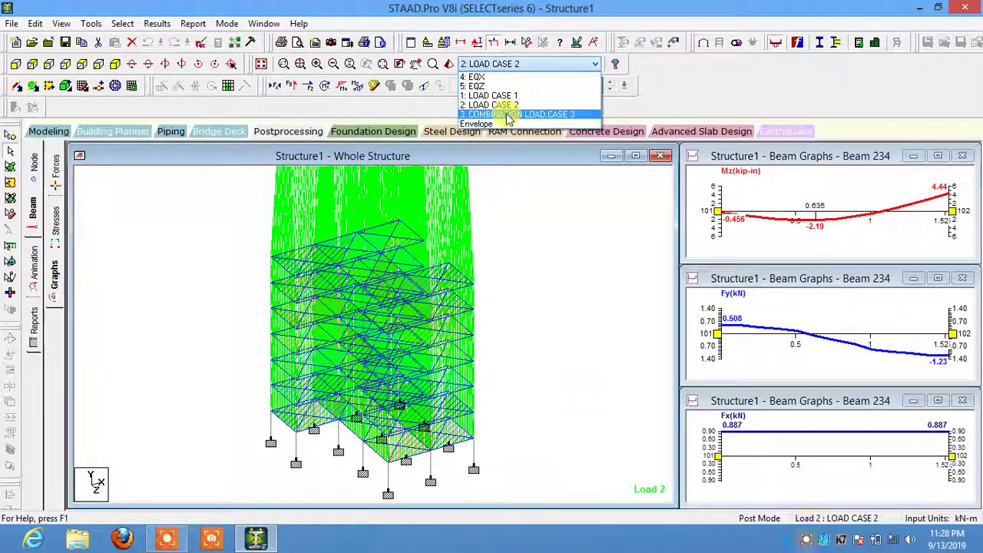
click(506, 114)
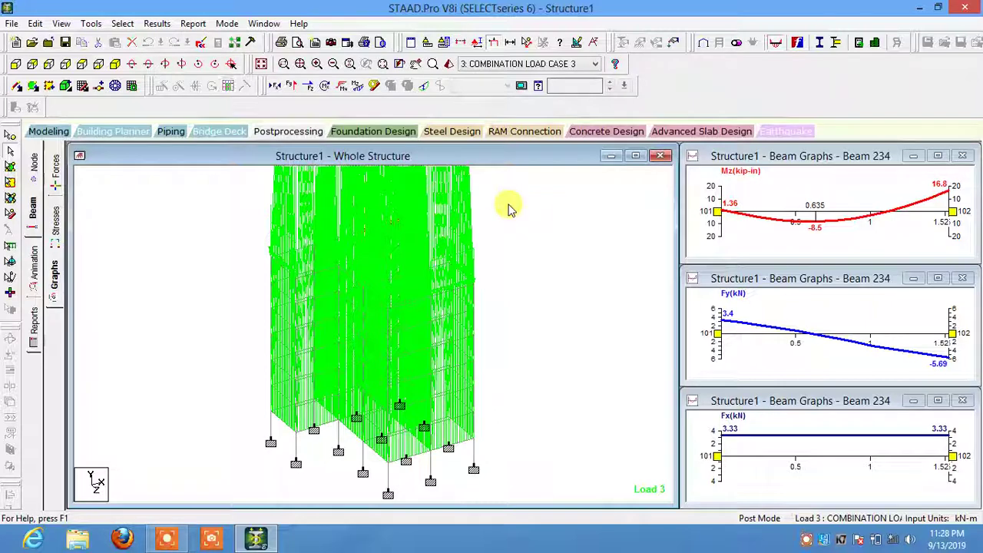
click(505, 68)
click(495, 77)
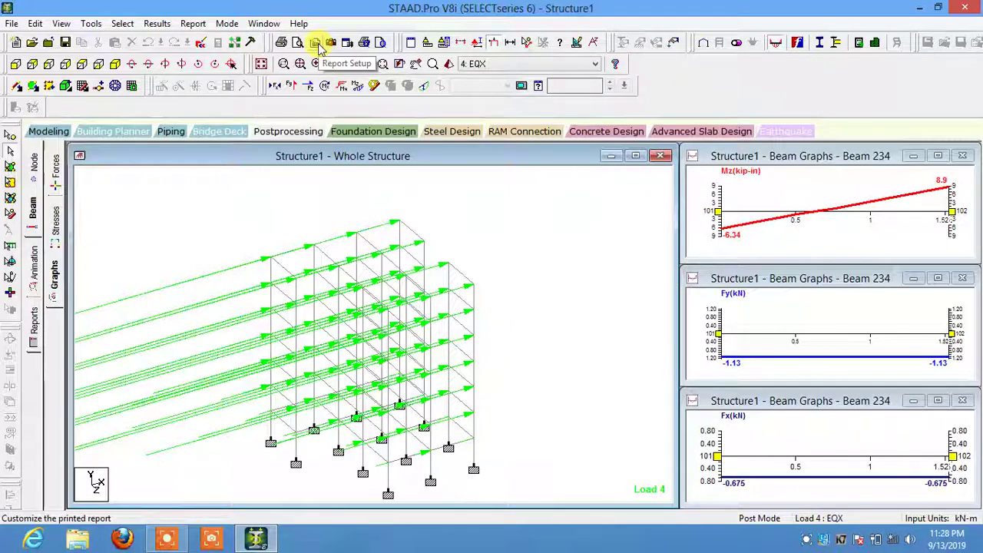
Add Output items Node Displacements, Reactions and Base Pressure to the report and apply.
click(34, 321)
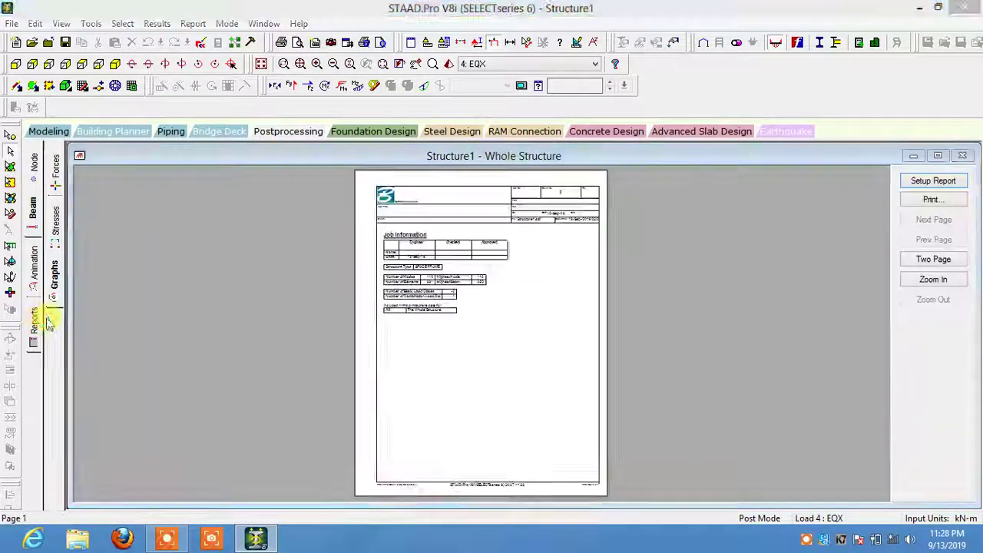
click(404, 208)
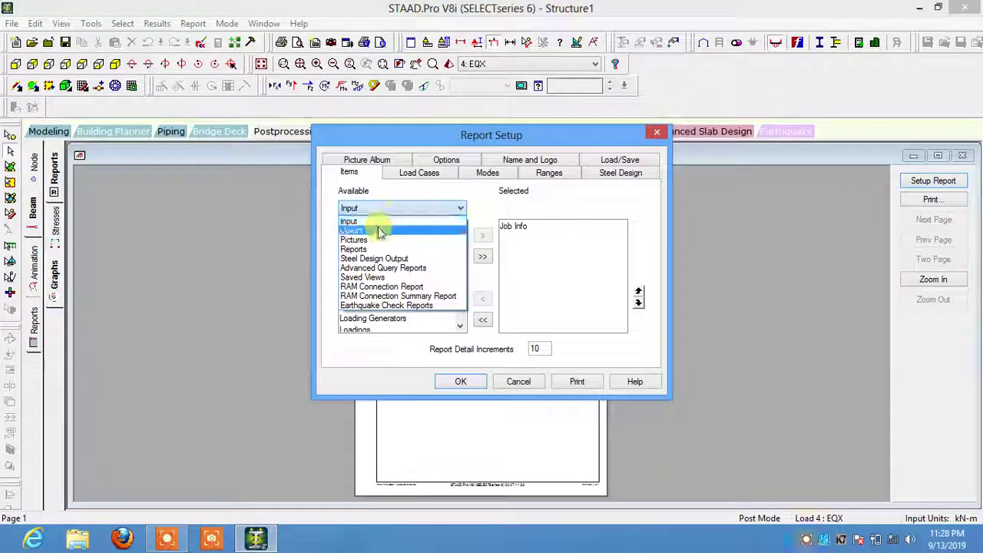
click(377, 231)
click(374, 227)
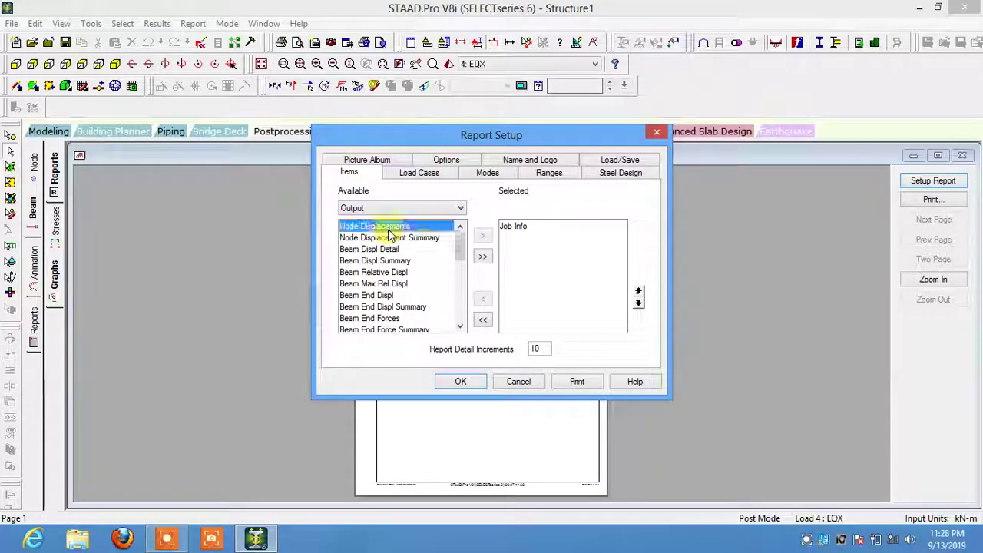
click(482, 236)
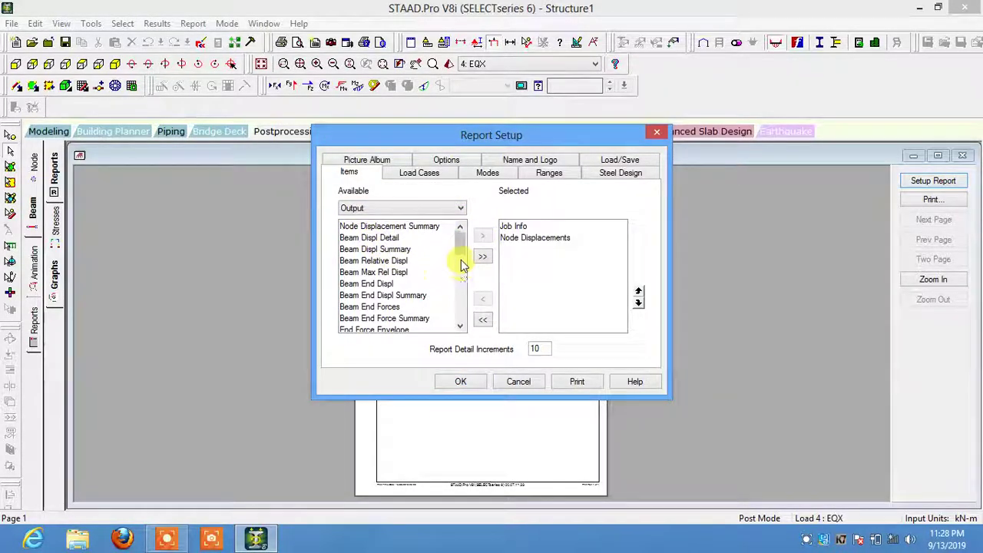
drag(461, 265, 461, 301)
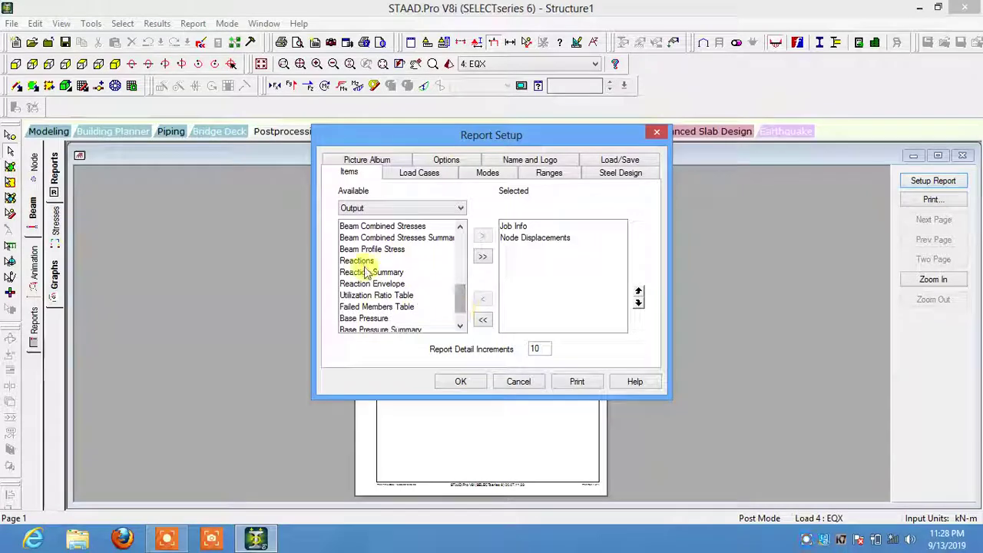
click(361, 261)
click(482, 236)
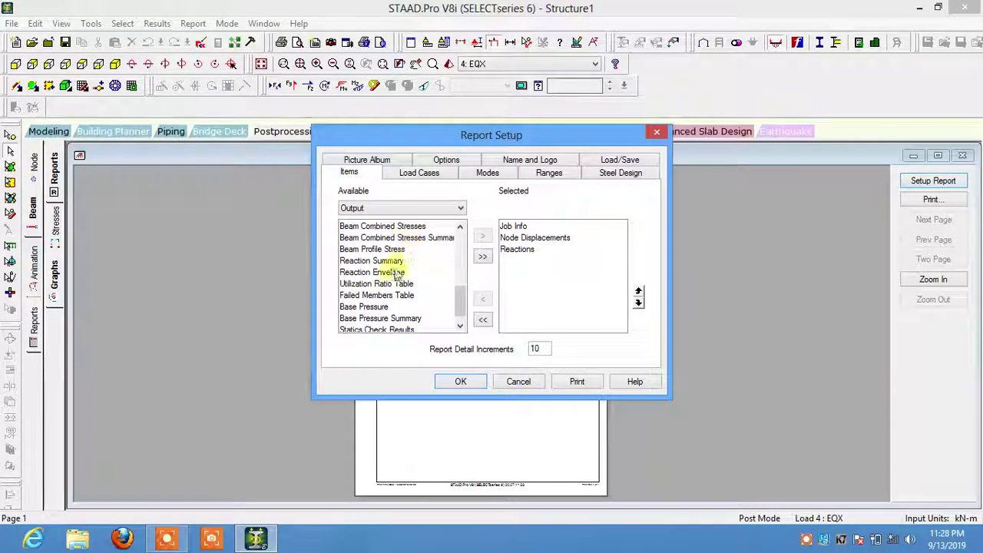
click(364, 307)
click(482, 236)
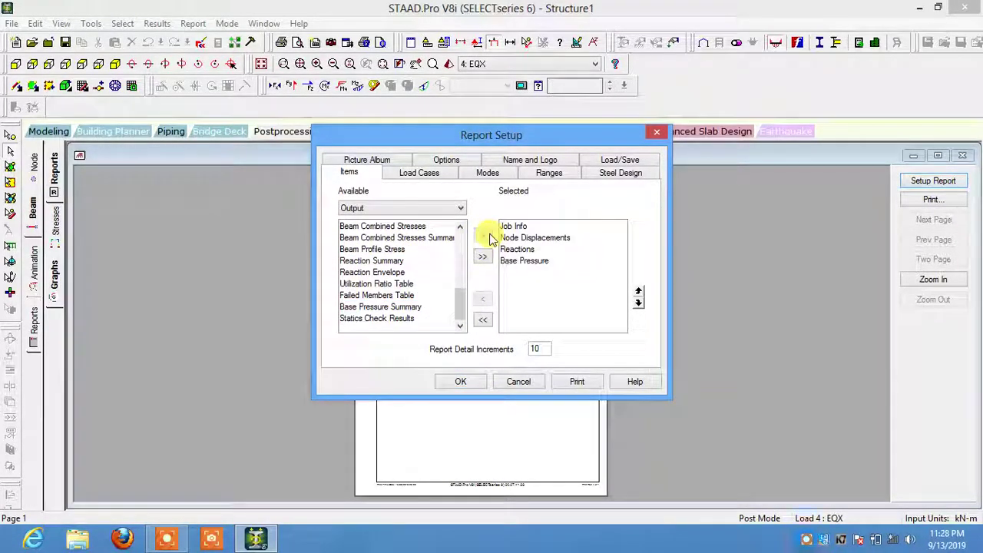
click(460, 378)
click(453, 361)
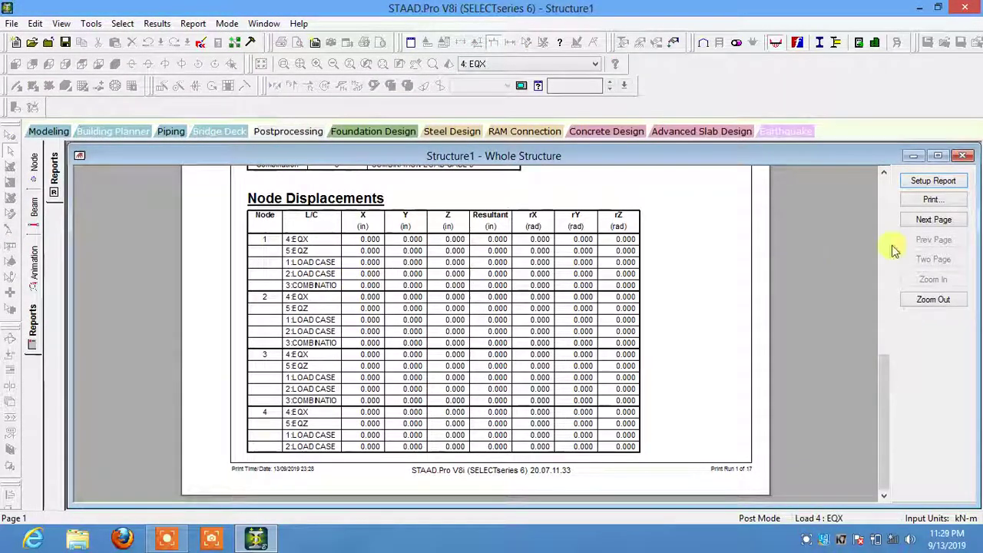
Page through the report to page 17's Base Pressure table, zoom out, then open animation Diagrams.
click(927, 220)
click(927, 220)
click(927, 221)
click(927, 220)
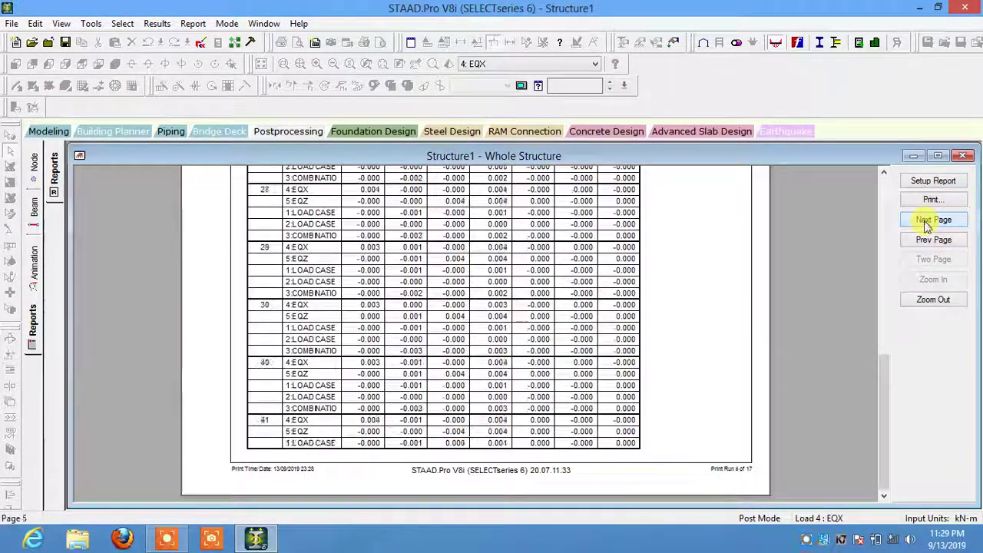
click(944, 223)
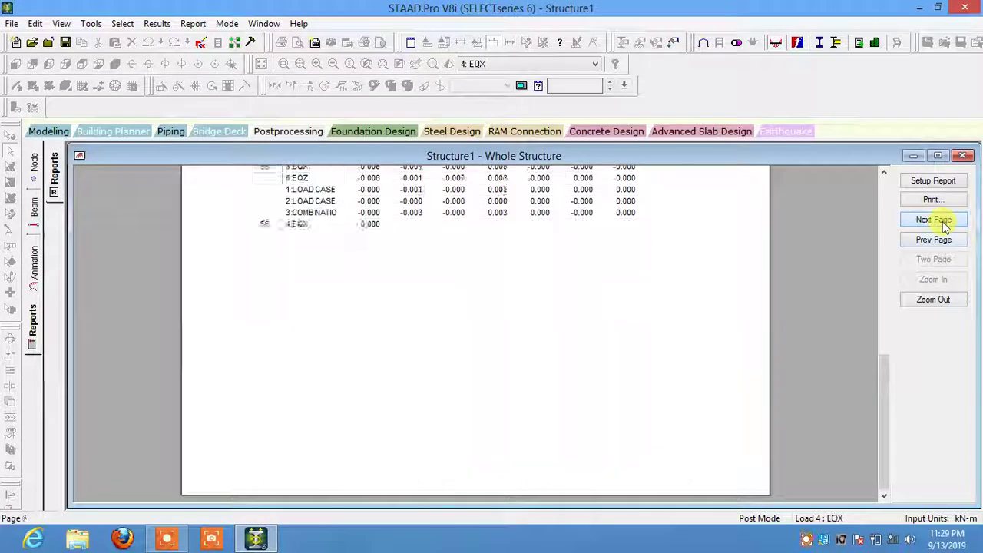
click(943, 221)
click(943, 222)
click(943, 221)
click(943, 221)
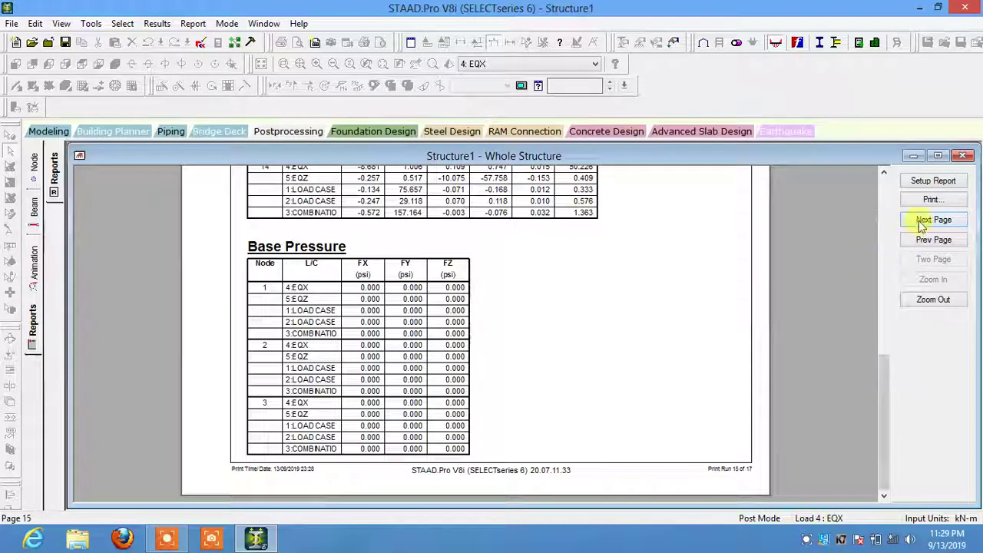
click(924, 222)
click(924, 223)
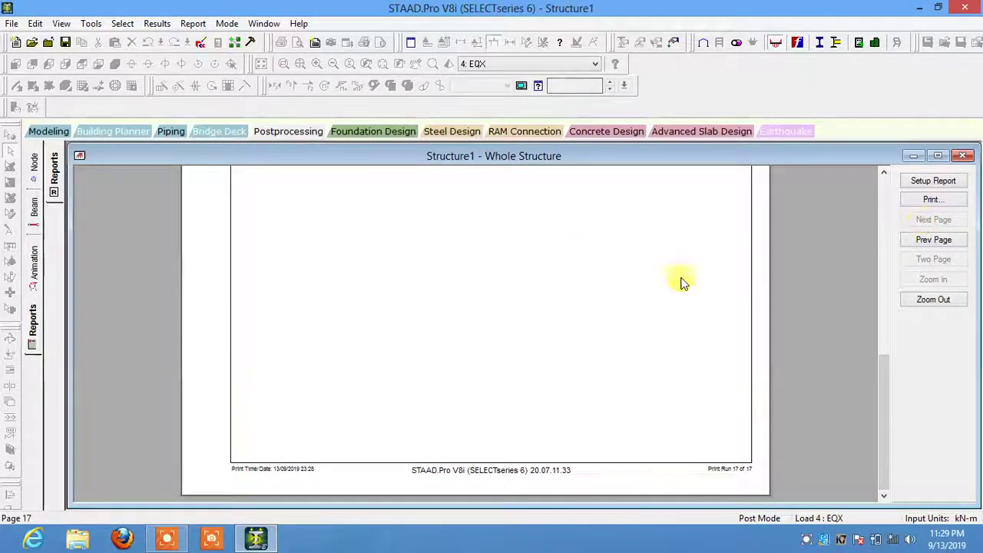
drag(885, 386, 884, 194)
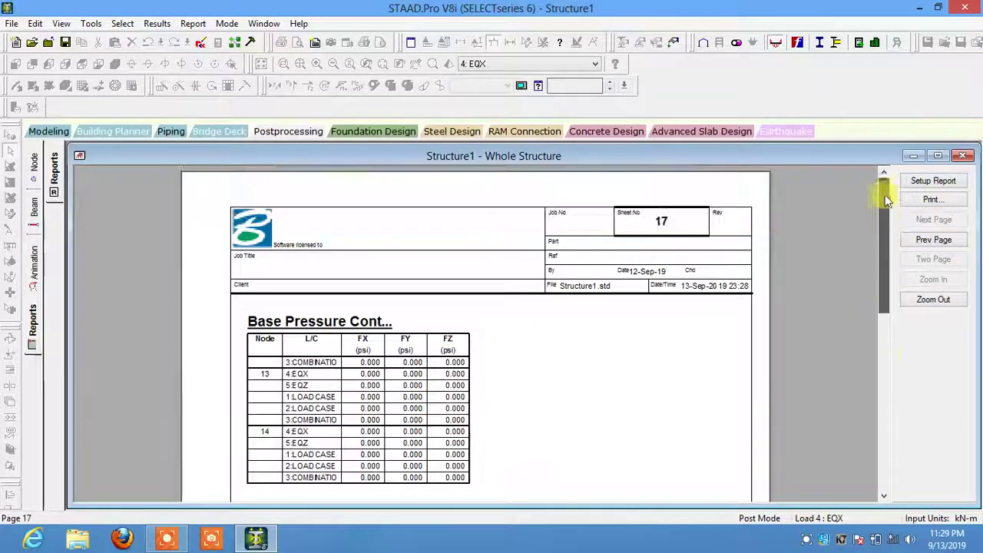
click(196, 219)
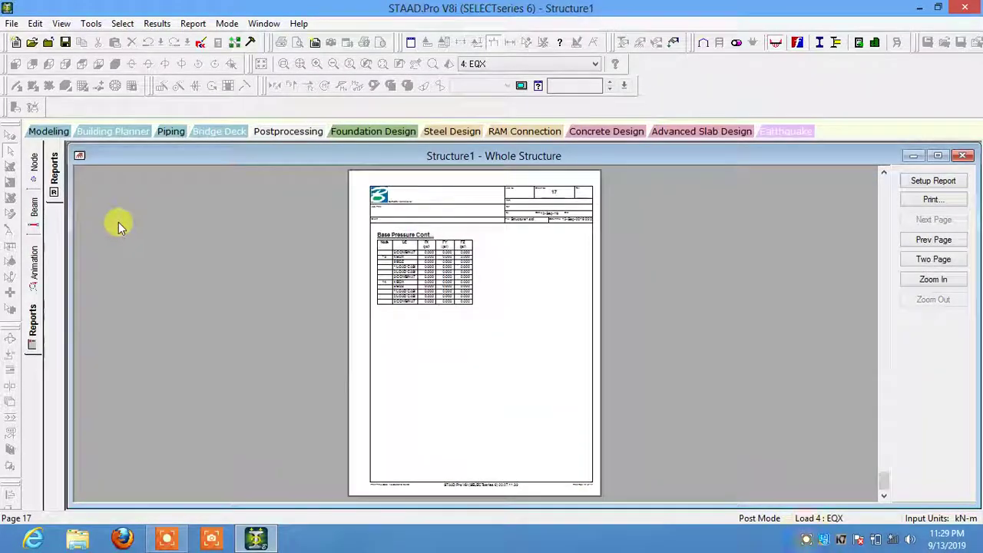
click(34, 290)
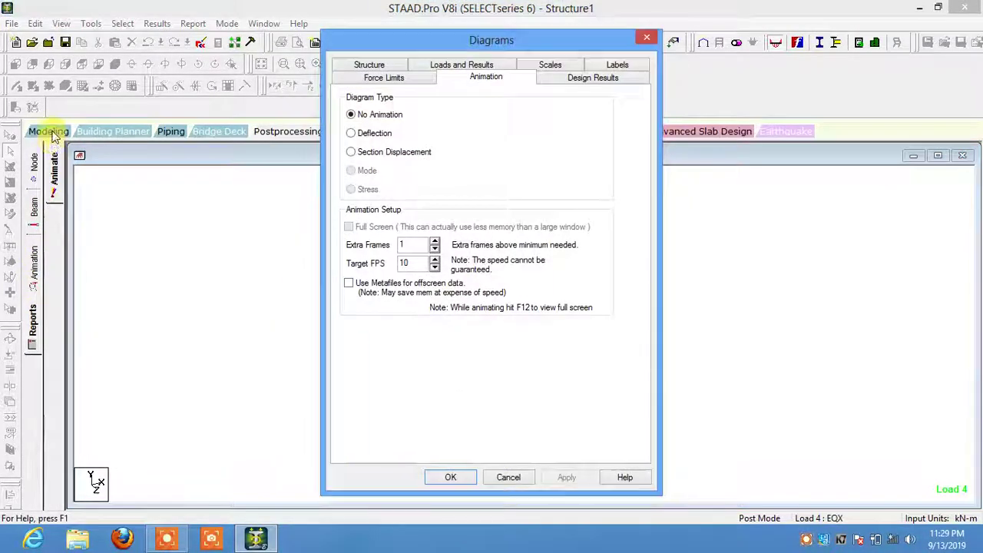
Close the Diagrams dialog and return to Modeling mode with Structure1's Job Info panel.
click(508, 477)
click(58, 135)
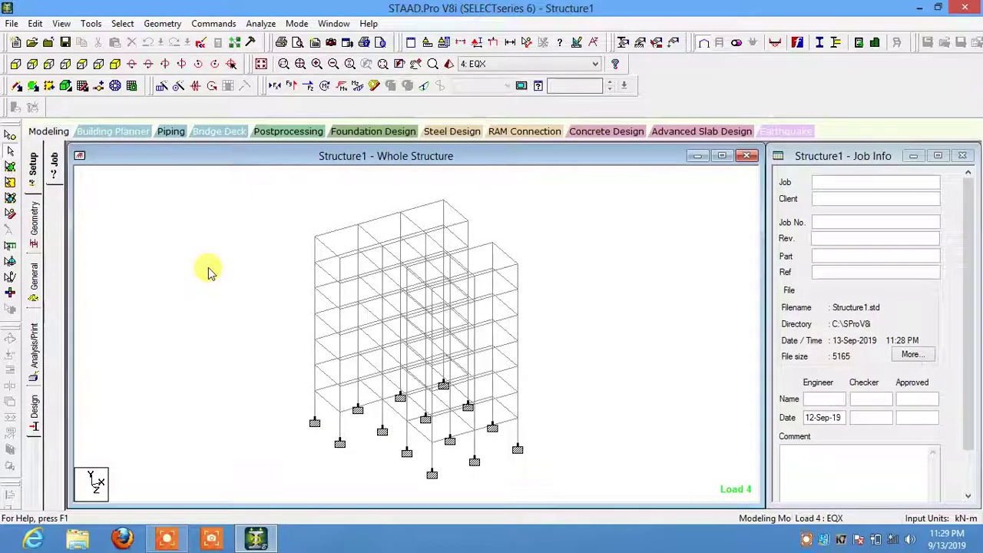
click(192, 542)
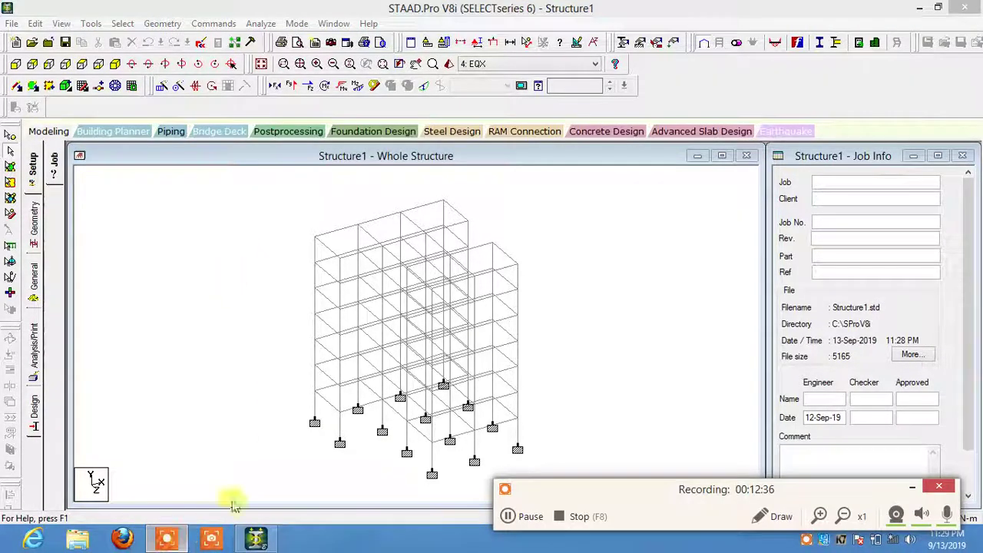